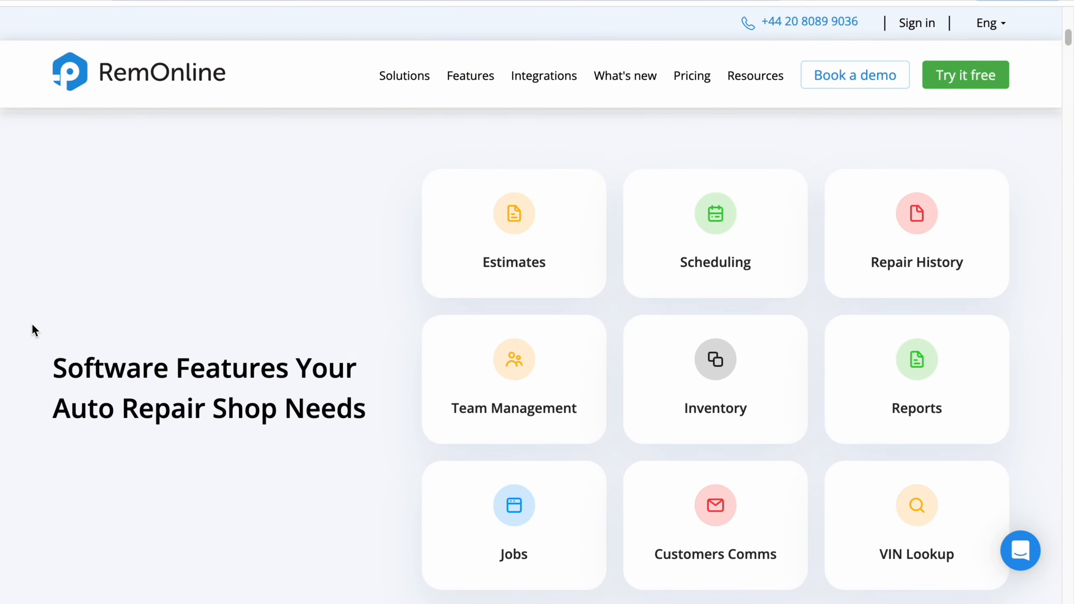
- Sign in to the RemOnline workspace
scroll(34, 328, down, 10)
scroll(34, 328, down, 8)
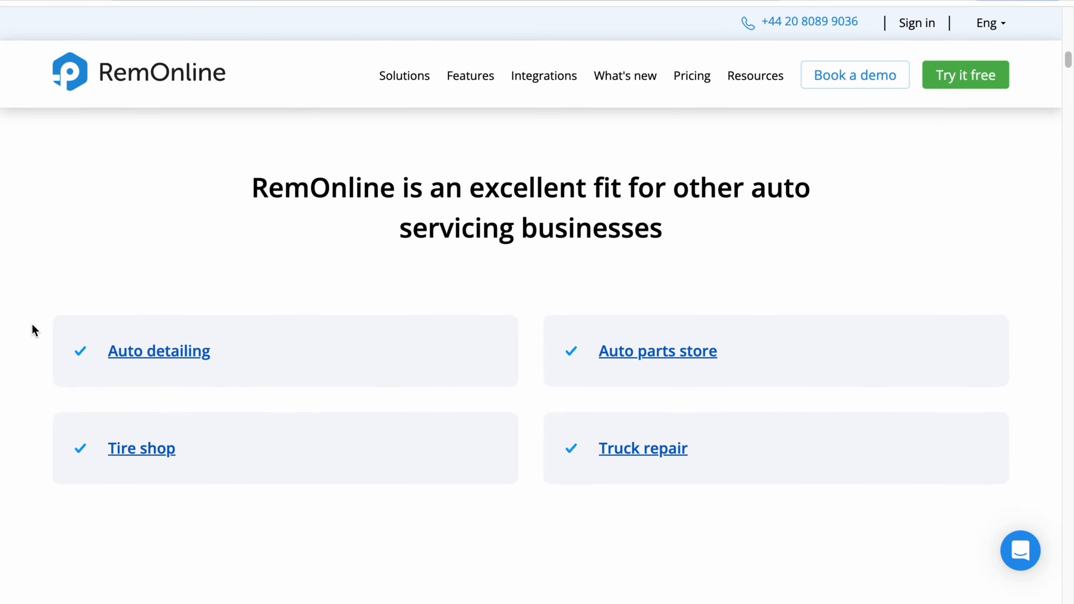
scroll(34, 329, down, 5)
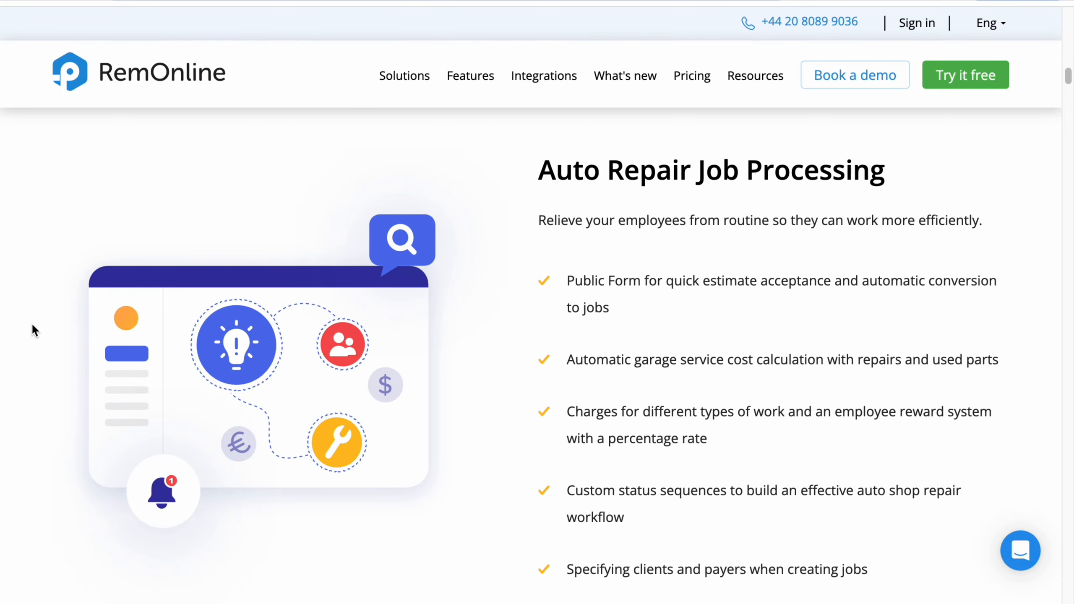
scroll(34, 329, down, 14)
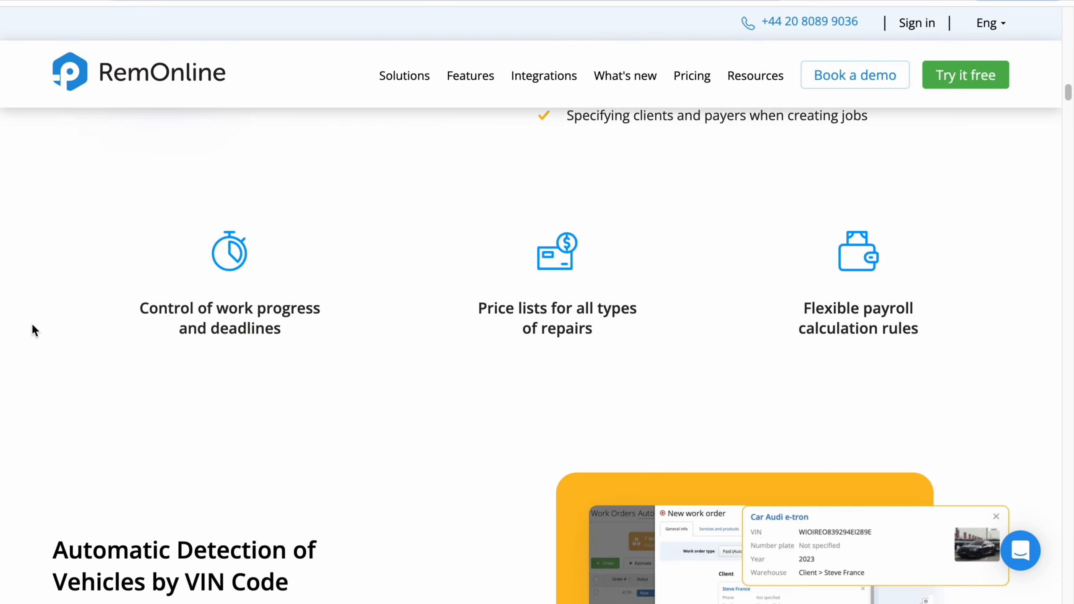
scroll(33, 328, up, 3)
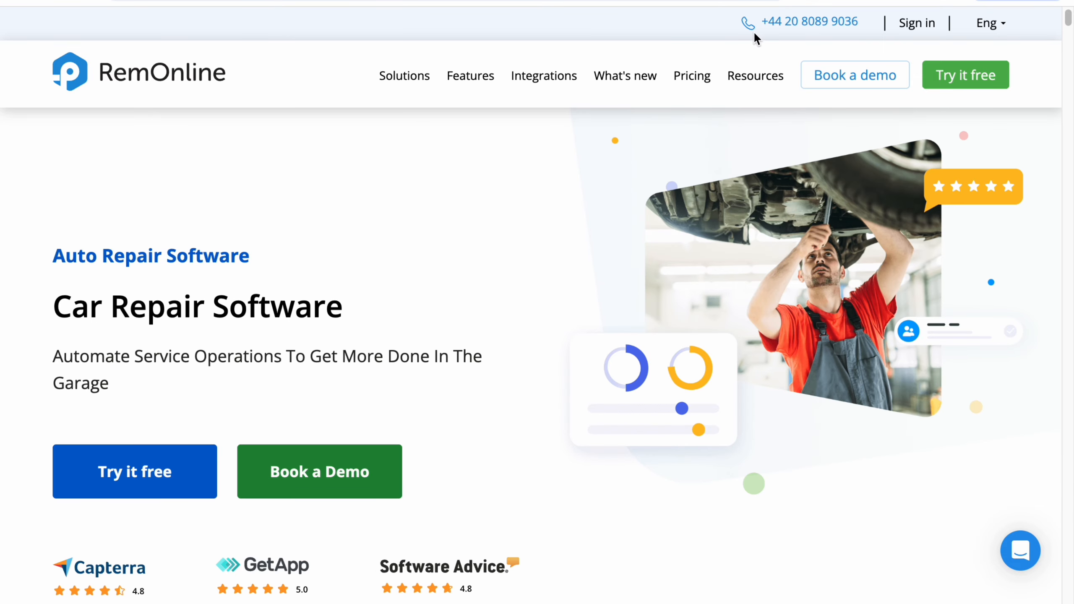
click(915, 23)
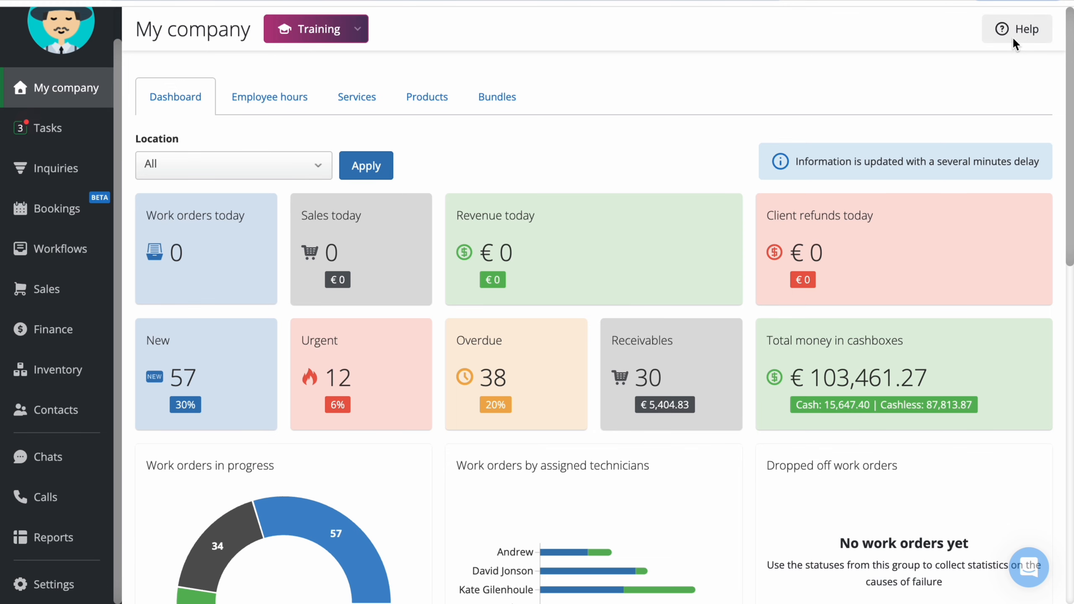
- Open a support chat from the Help options, then close it
click(1021, 31)
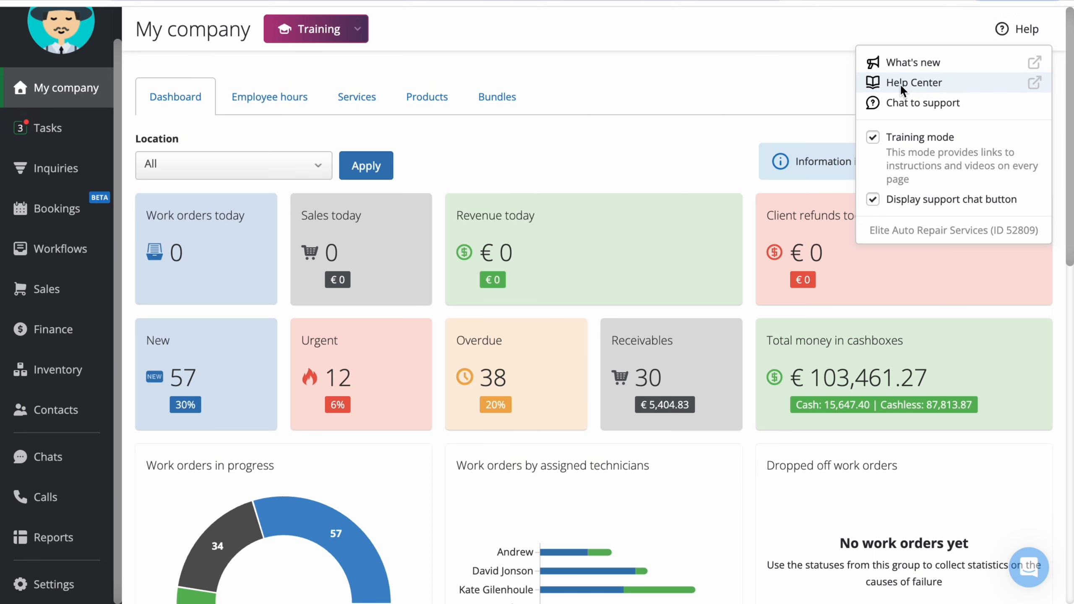
click(916, 102)
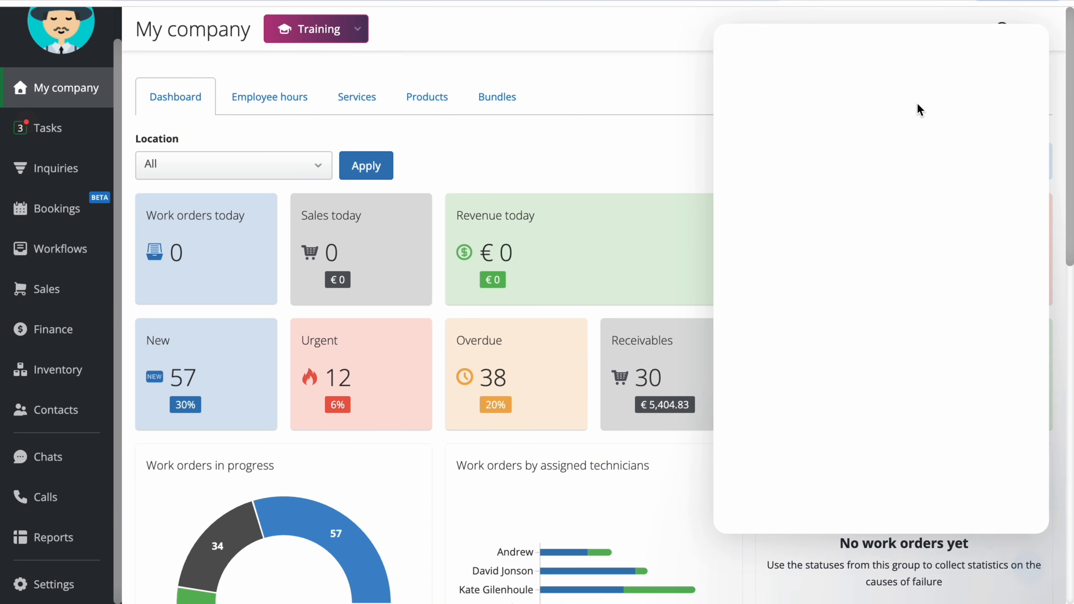
click(1028, 566)
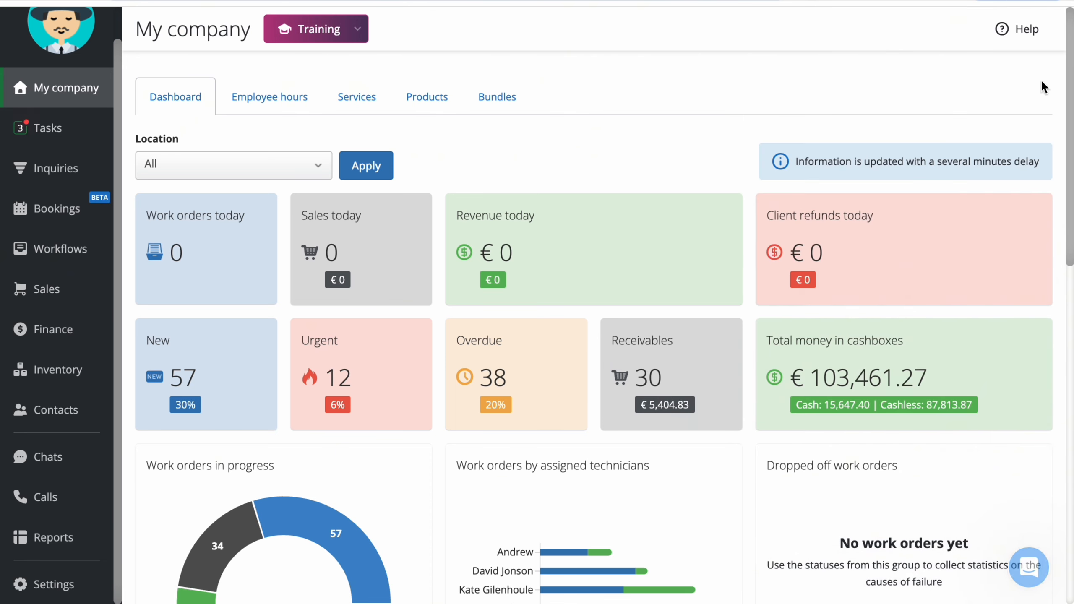
- Switch Training mode off and back on, then view and close the page's training guides
click(1030, 41)
click(873, 138)
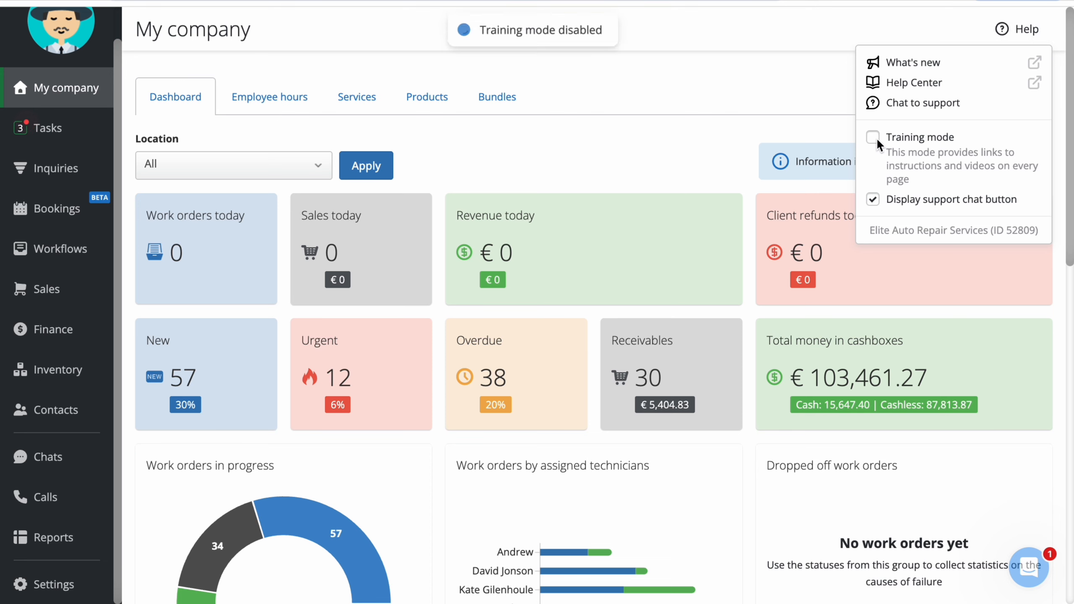
click(876, 136)
click(363, 30)
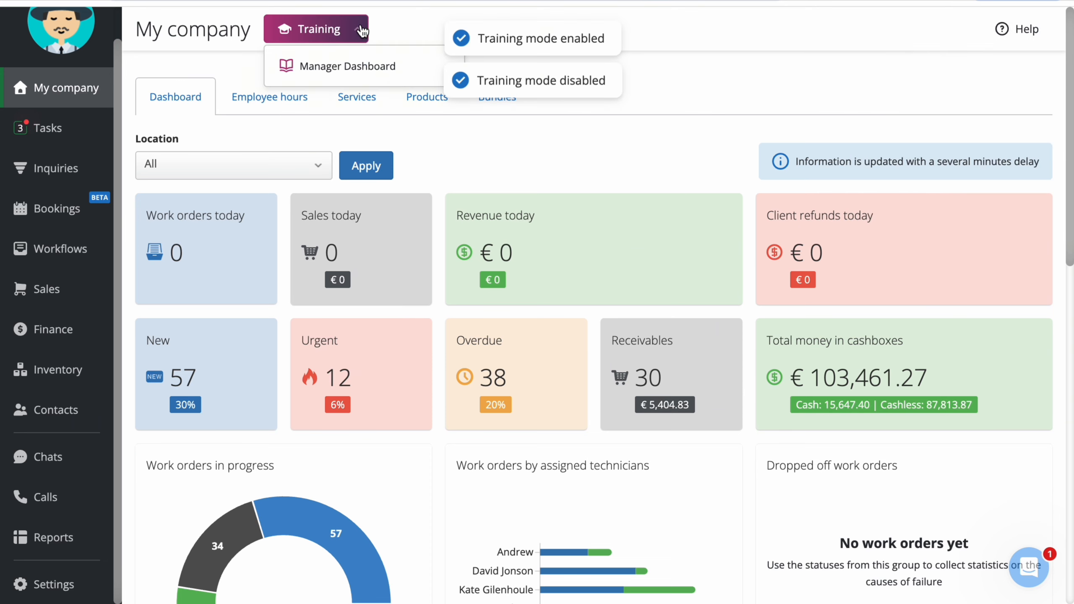
click(409, 29)
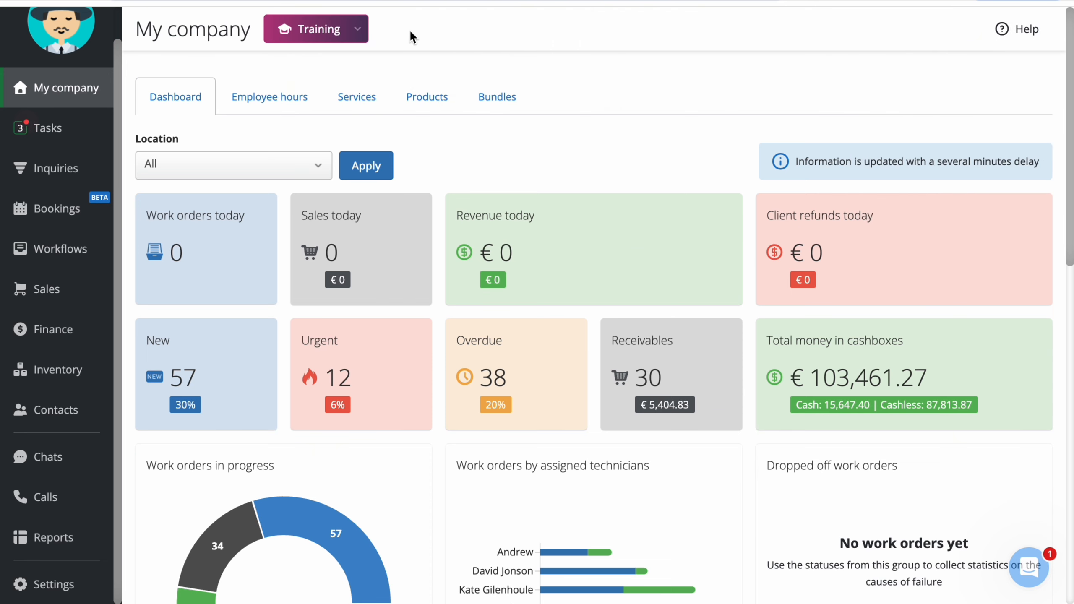
- Review the Elite Auto Repair Services name, address, additional info and description, then save Company info
click(48, 586)
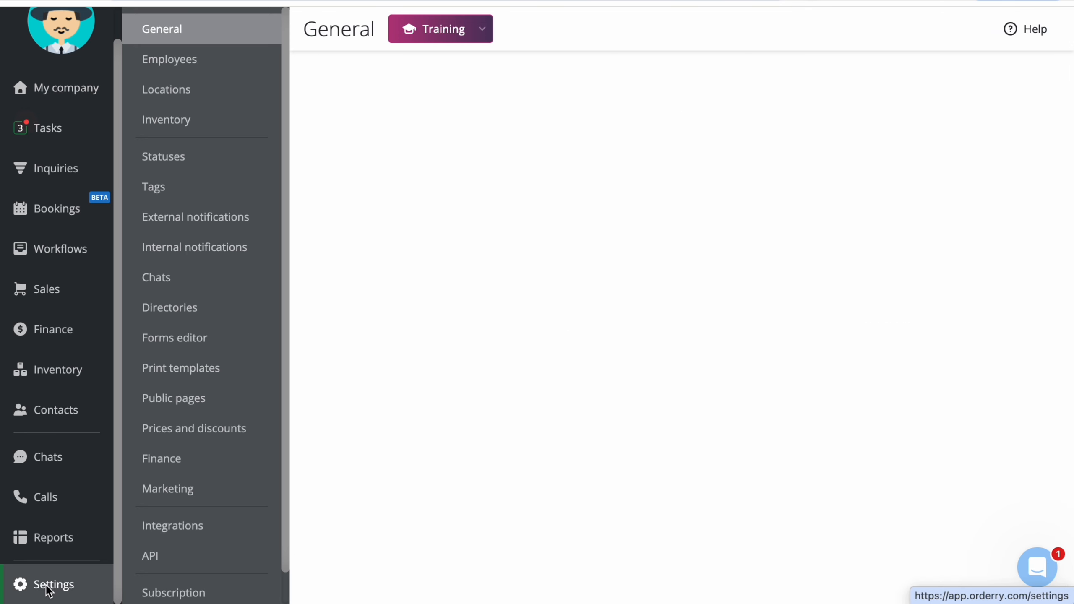
click(730, 102)
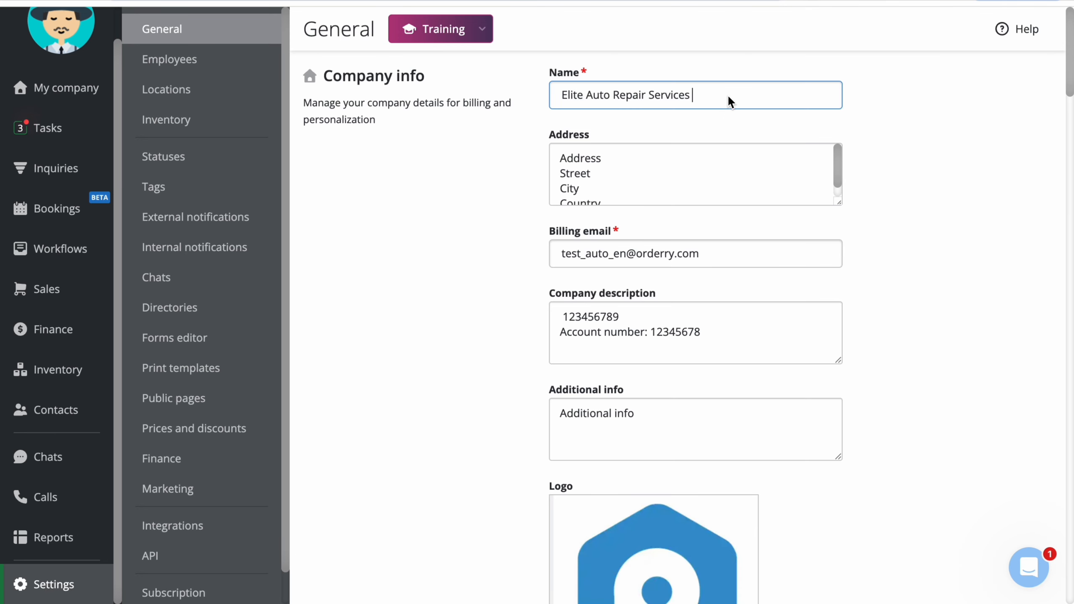
click(710, 165)
scroll(415, 256, down, 5)
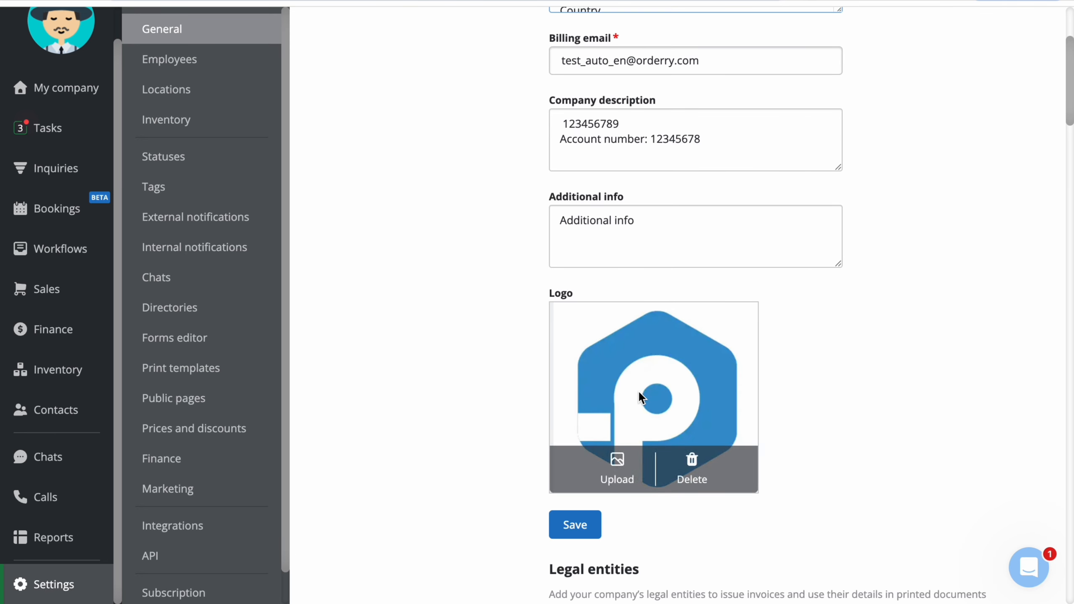
scroll(468, 399, down, 15)
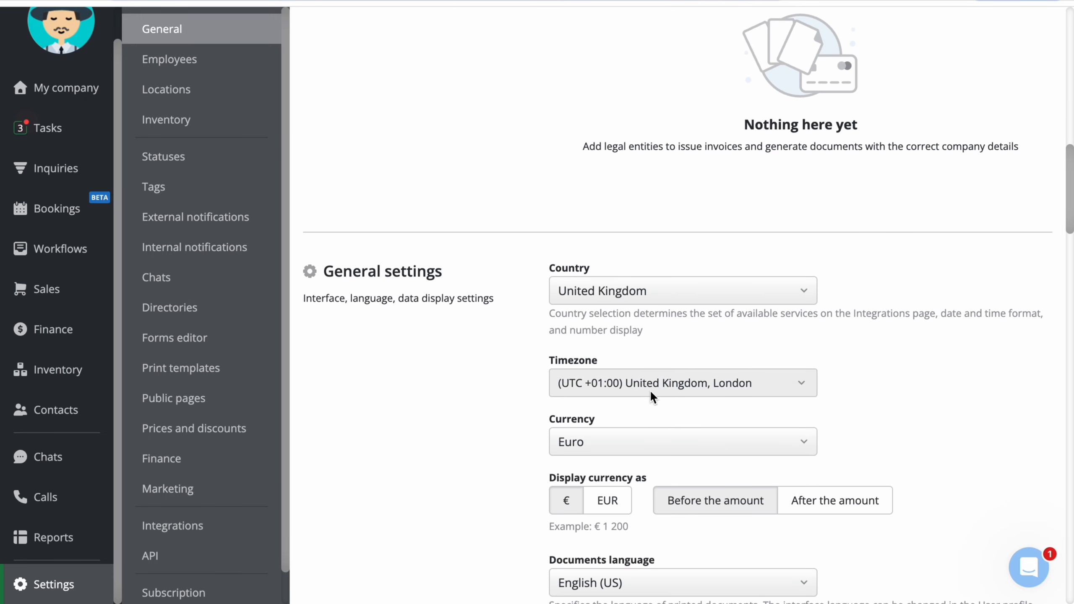
scroll(505, 245, up, 15)
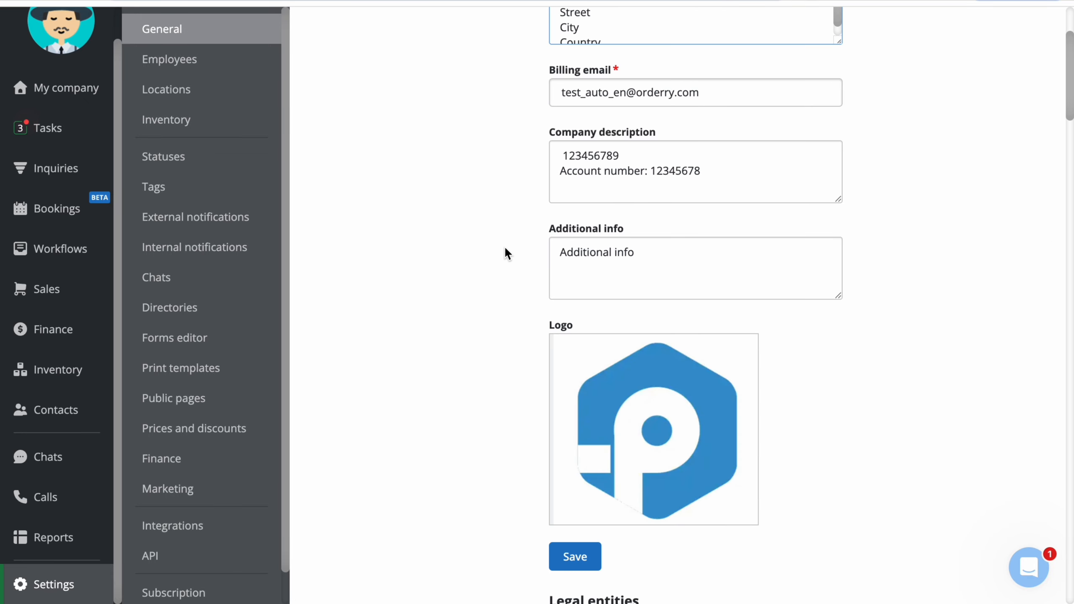
click(657, 262)
click(732, 184)
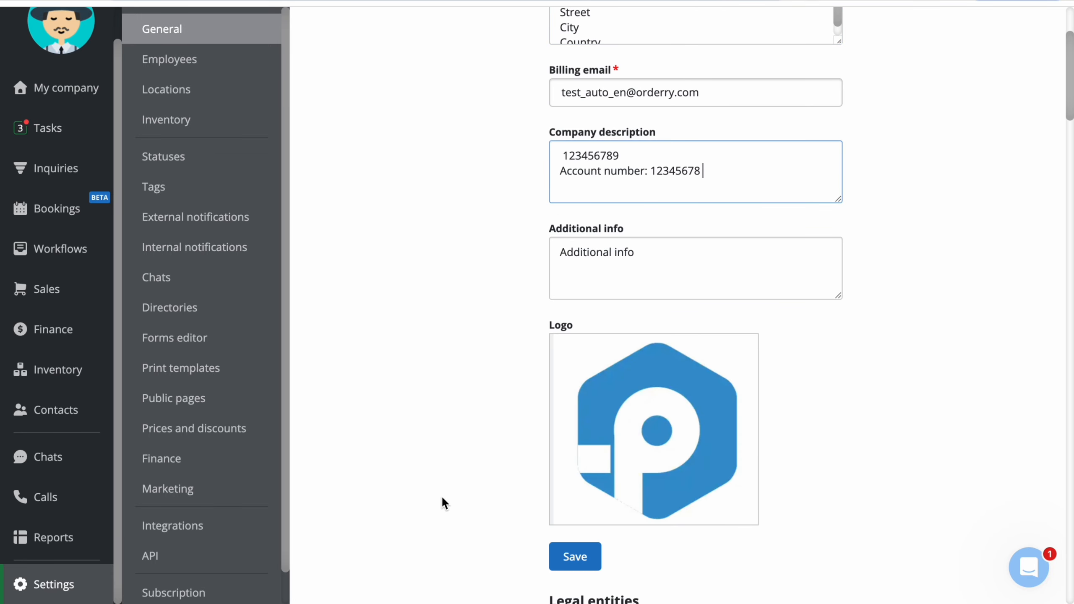
click(574, 556)
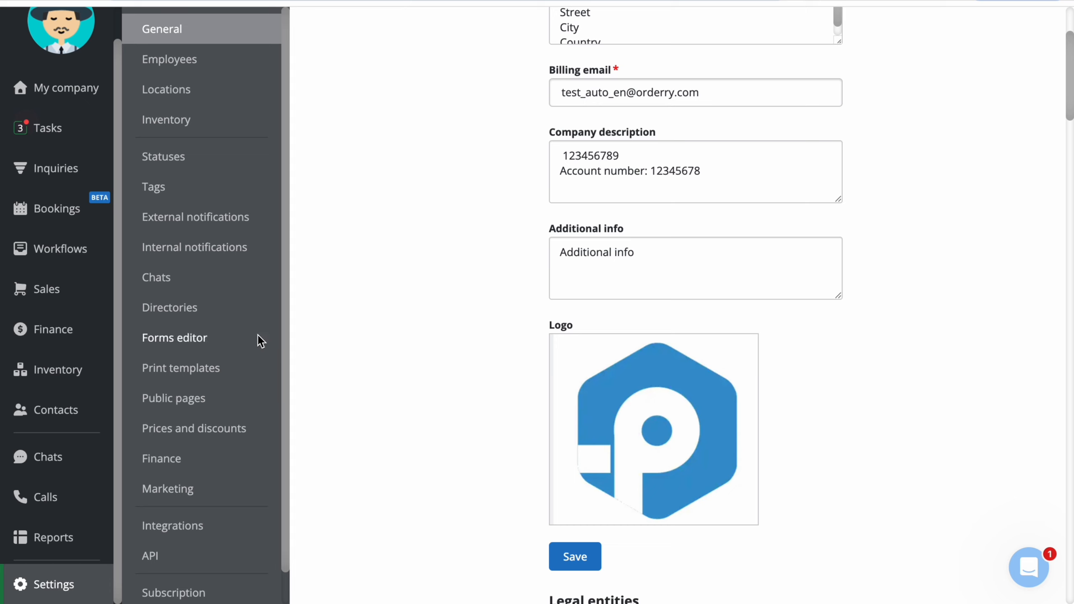
- Insert the company Logo into the Order ticket template's top-right header cell and save the template
click(191, 378)
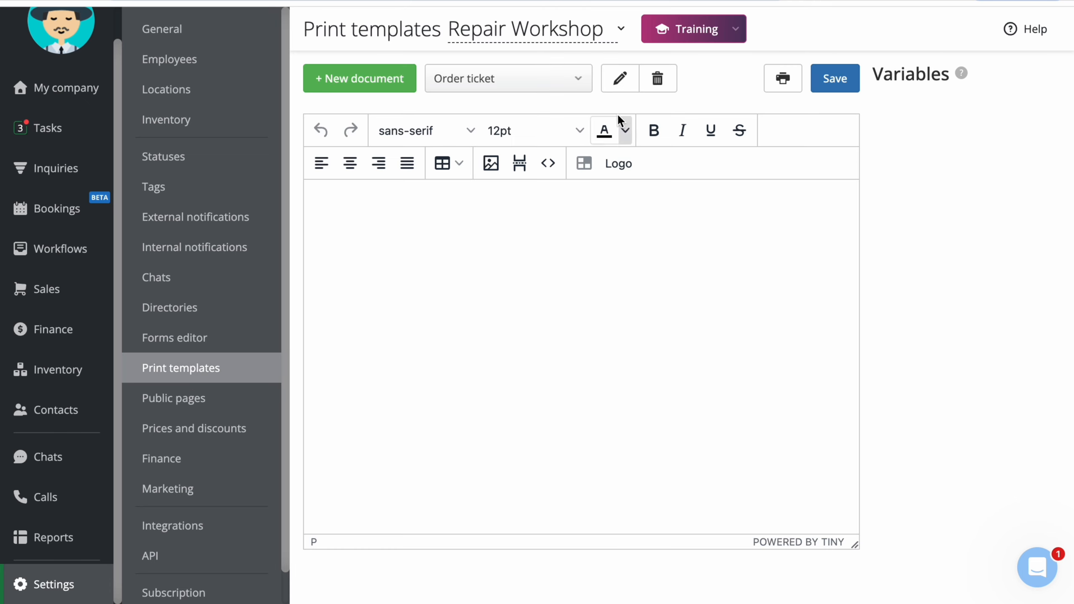
click(574, 81)
click(701, 230)
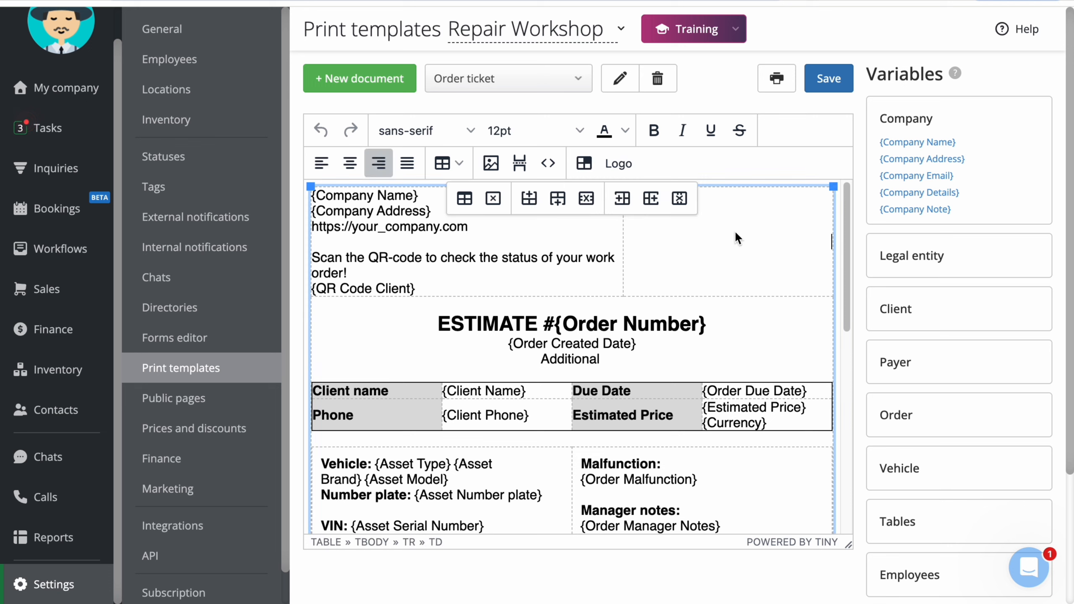
click(618, 163)
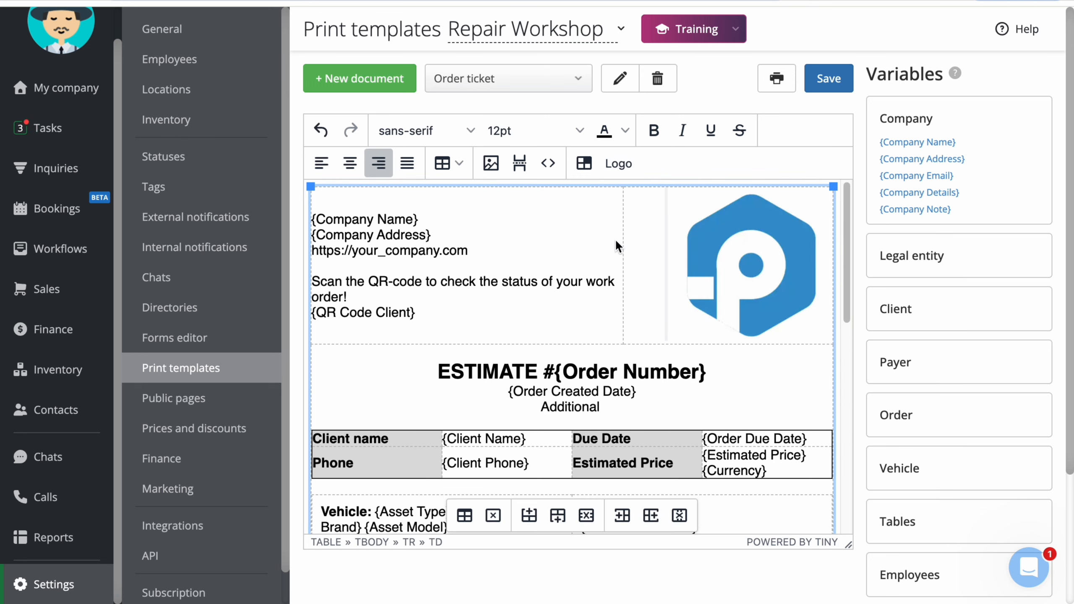
click(836, 77)
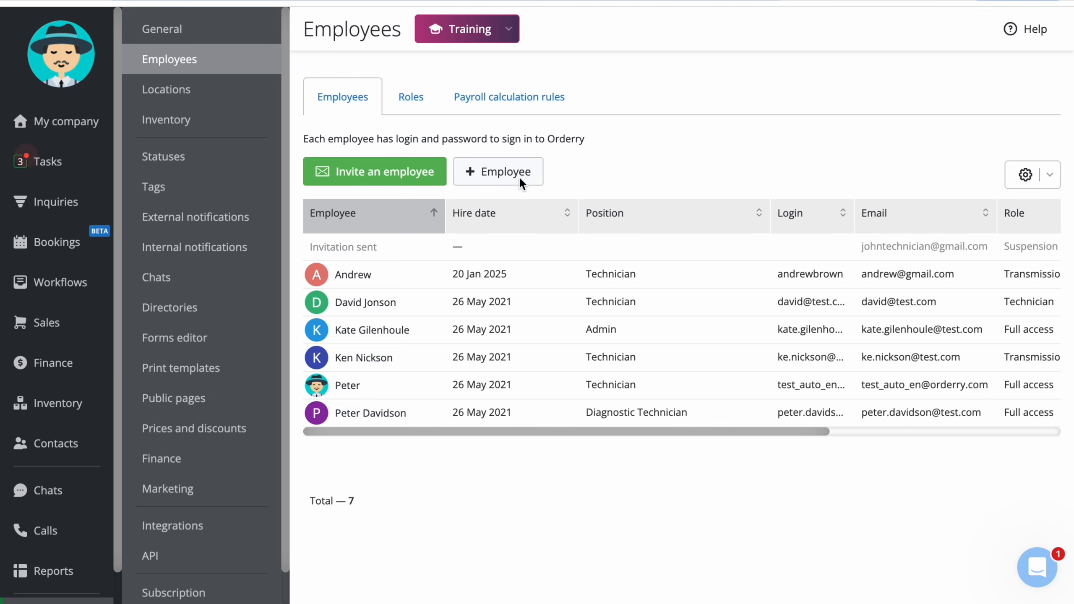
- Start a new employee and move through the Last name and Login fields
click(530, 176)
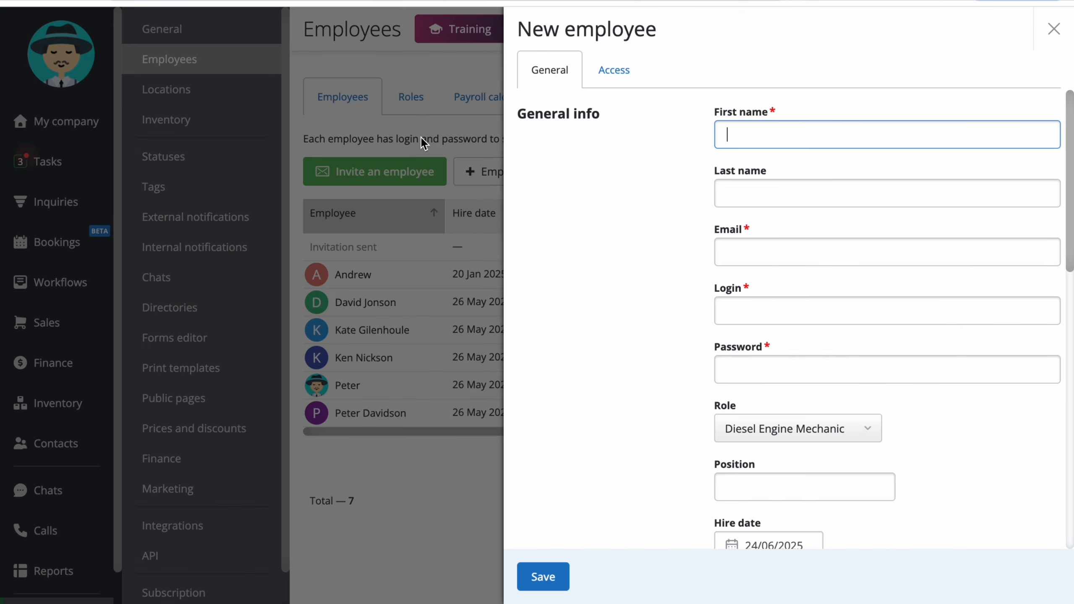
key(Tab)
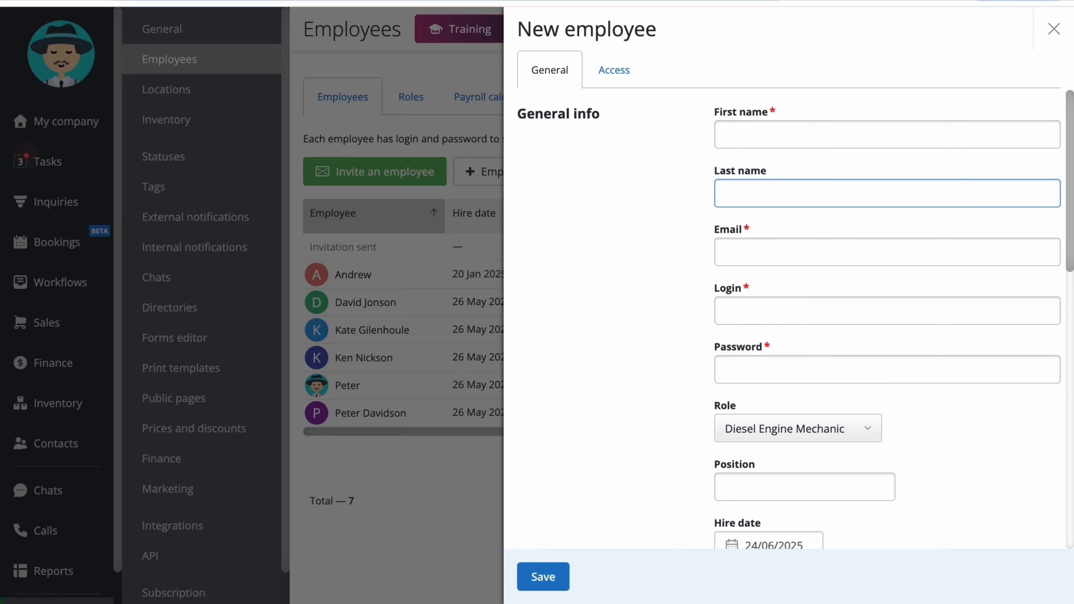
key(Tab)
key(Tab)
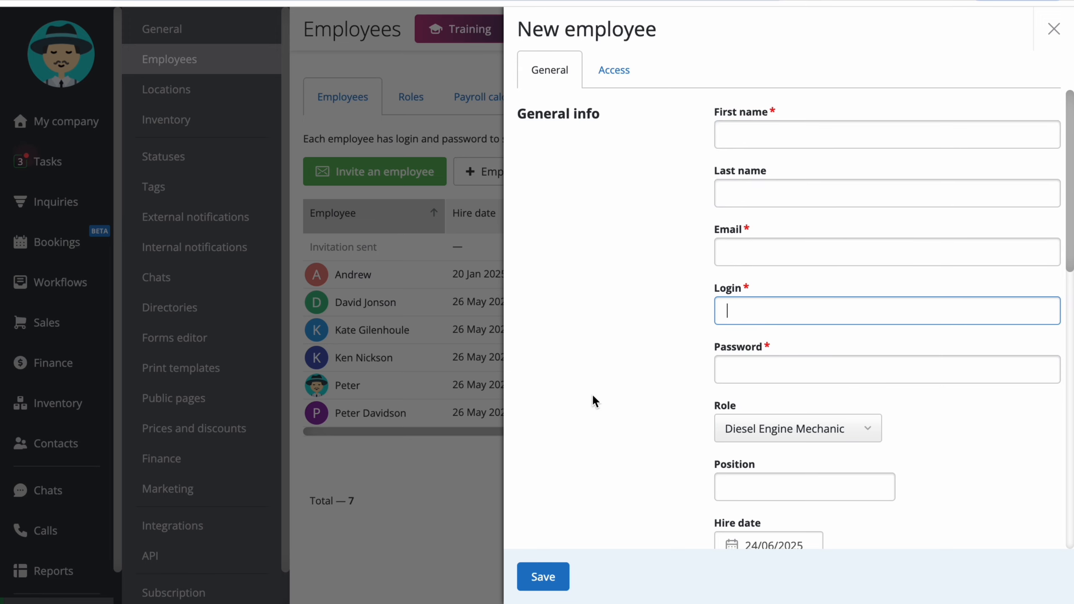
scroll(594, 396, down, 3)
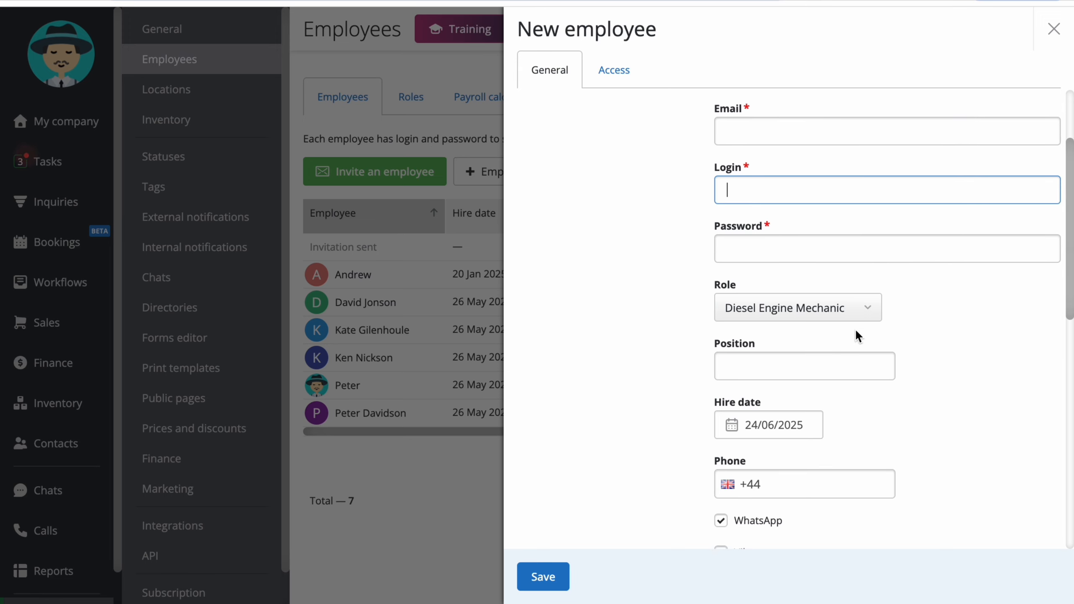
- Check the Role options, keeping Diesel Engine Mechanic, discard the form, and show the Roles list
click(761, 301)
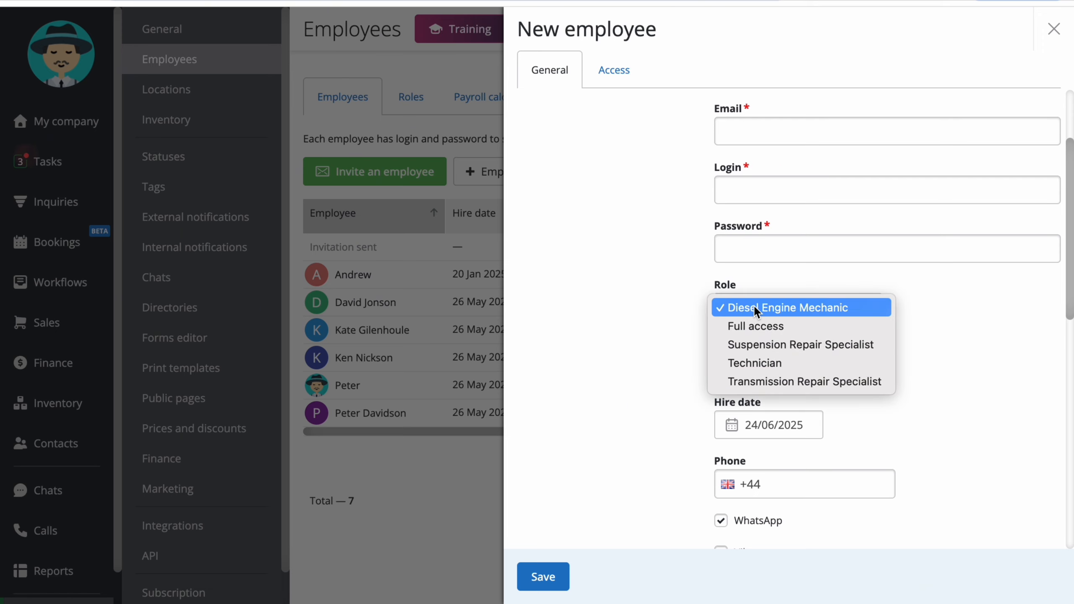
click(394, 139)
click(385, 130)
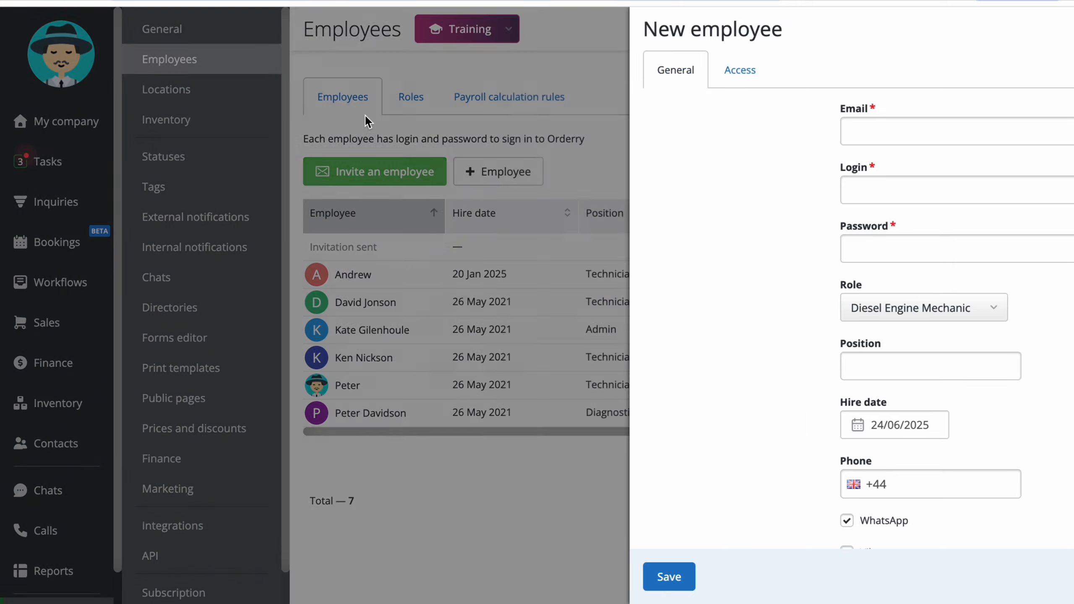
click(399, 103)
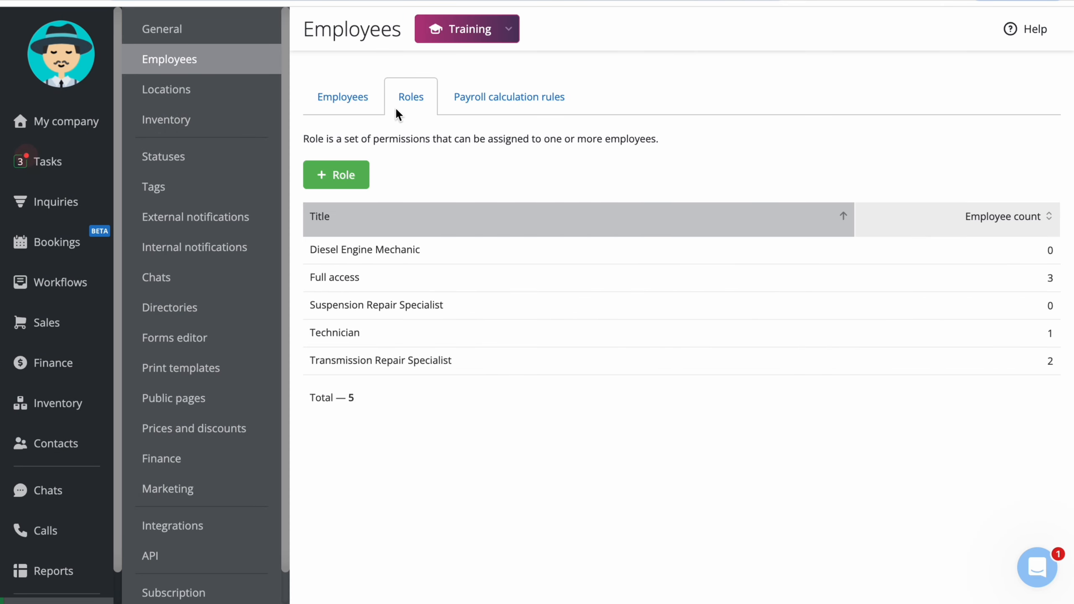
- For Suspension Repair Specialist, untick labor and service viewing, grant all Finance permissions, and save
click(480, 307)
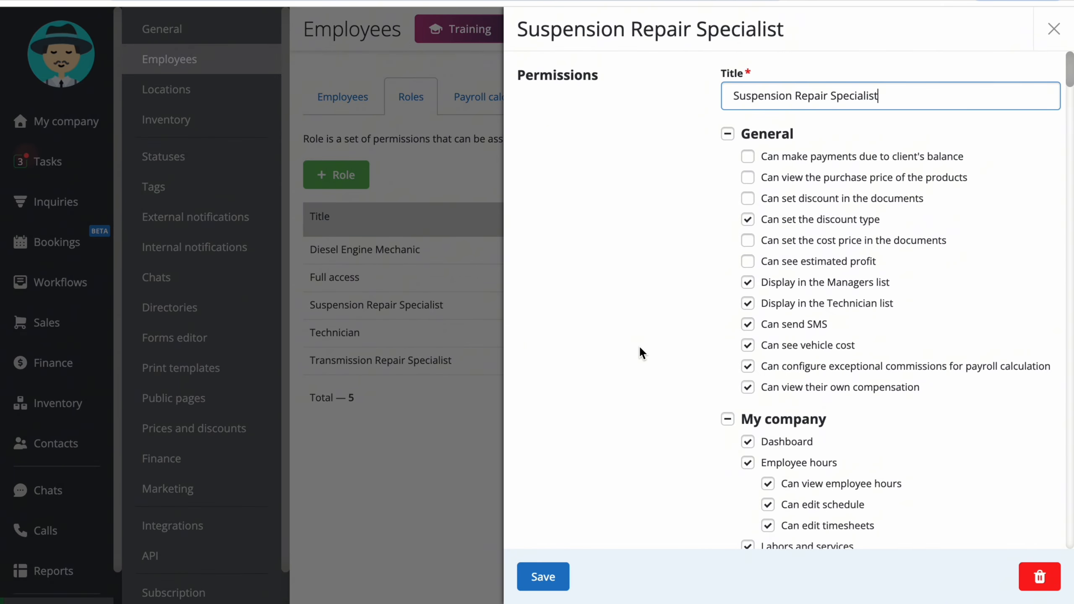
scroll(639, 346, down, 5)
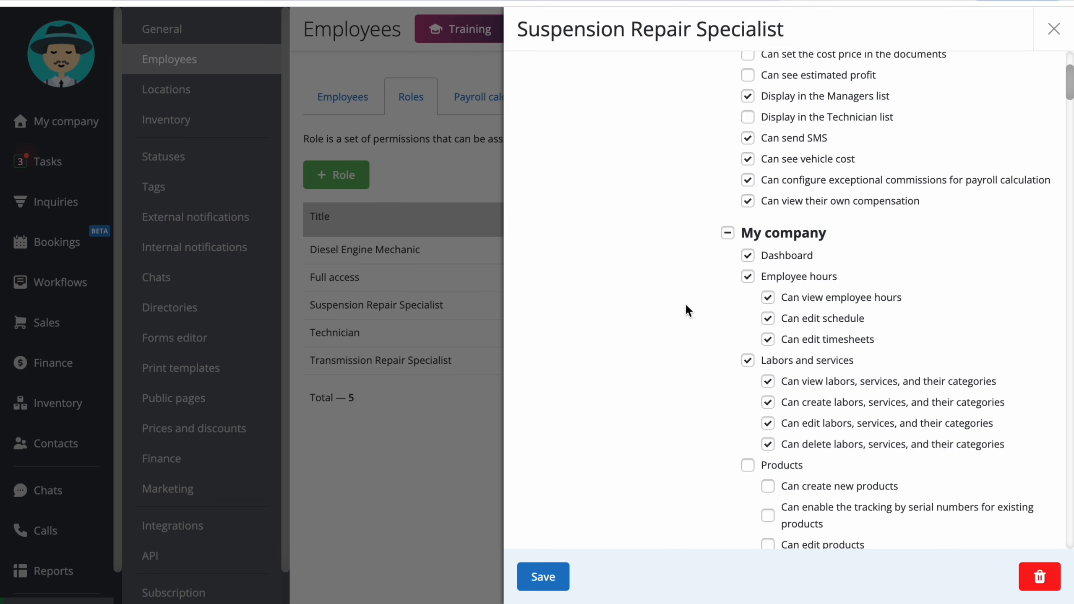
scroll(684, 303, down, 3)
click(768, 264)
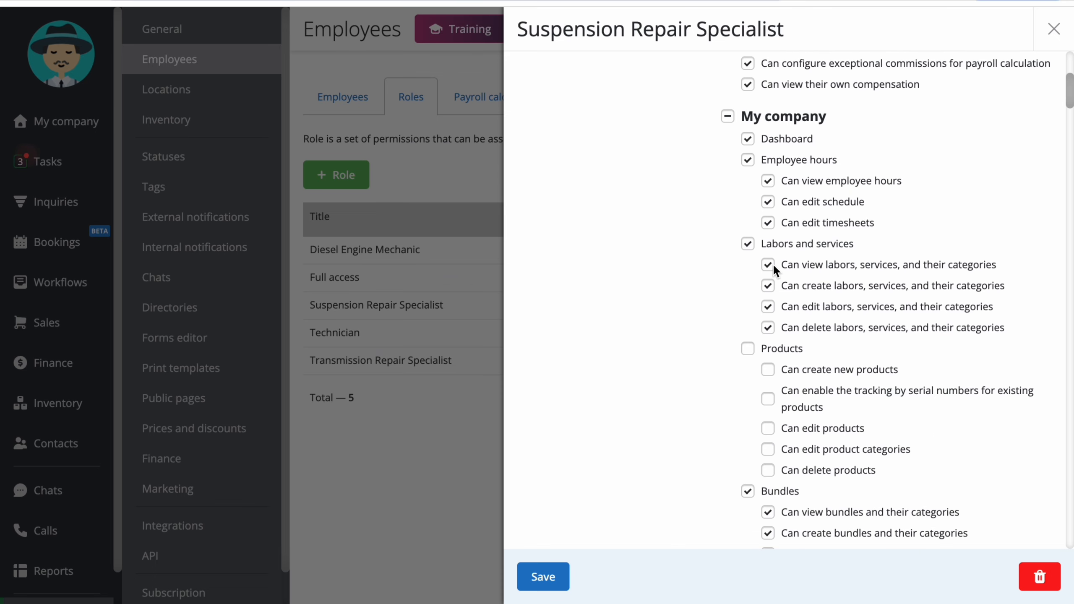
scroll(684, 379, down, 10)
scroll(685, 379, down, 16)
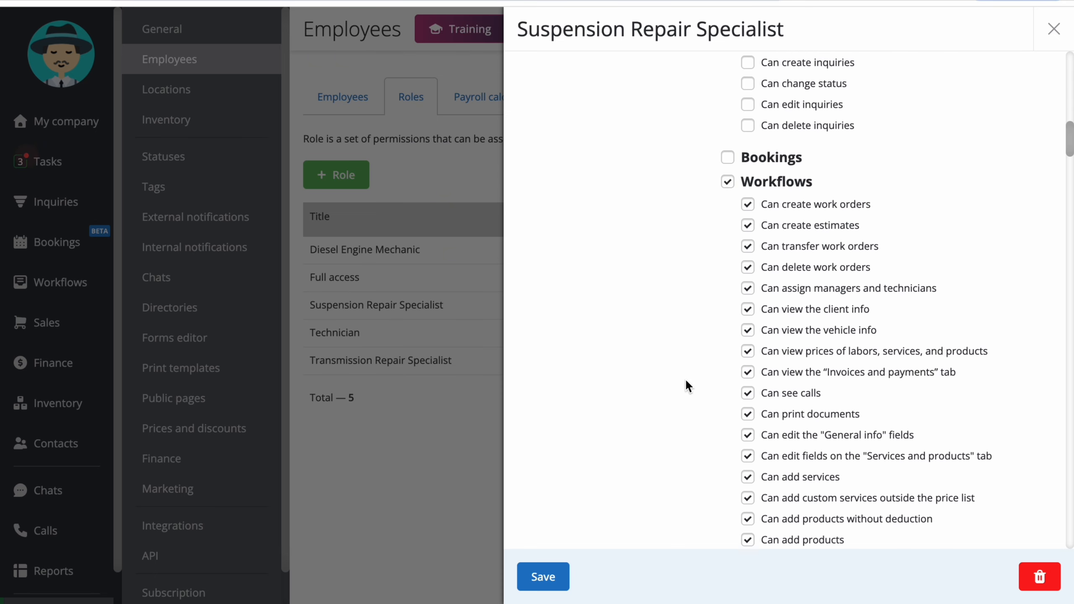
click(727, 392)
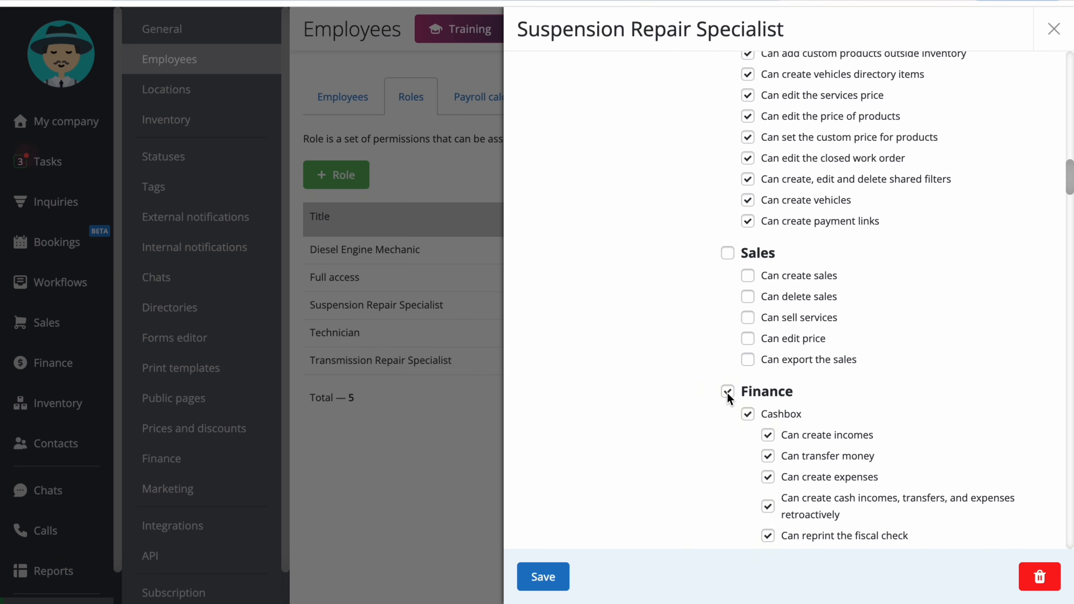
click(536, 578)
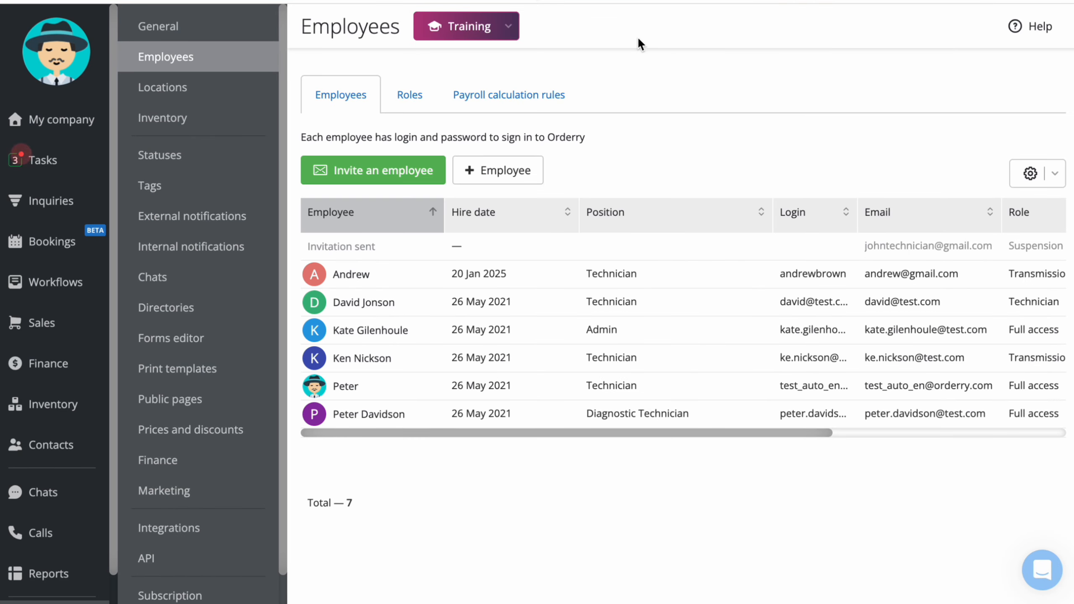
- Open Peter's employee profile, look over the General tab, and save it
click(542, 384)
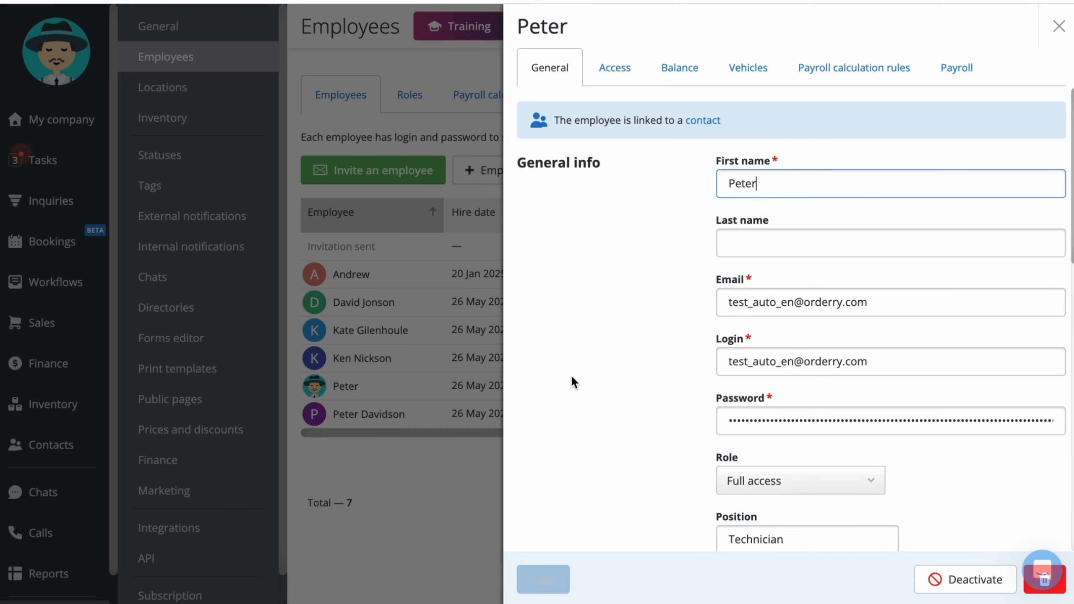
scroll(599, 372, down, 8)
scroll(599, 371, down, 3)
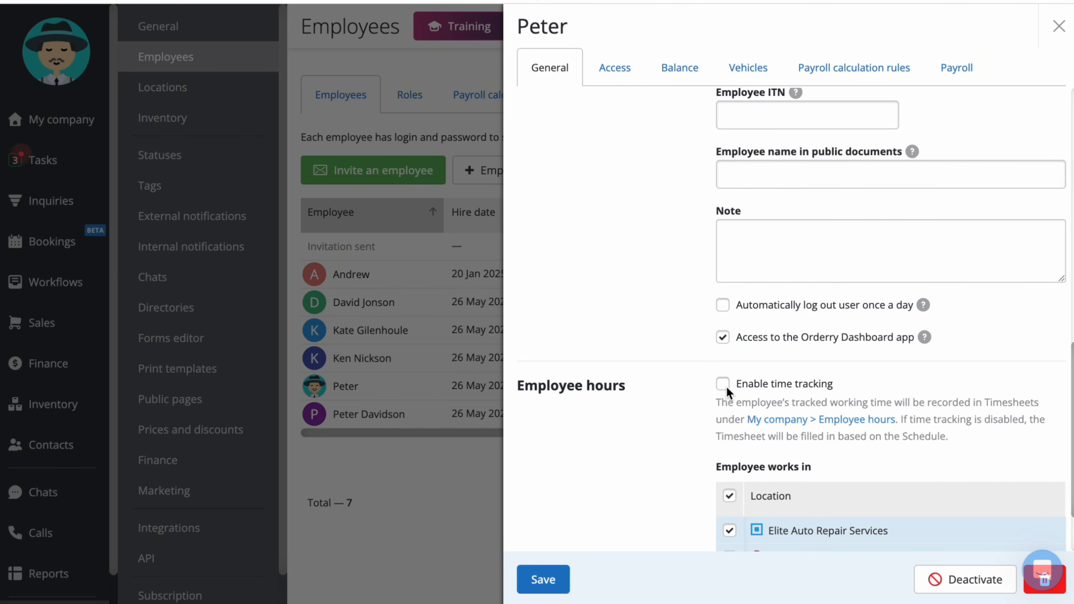
click(531, 578)
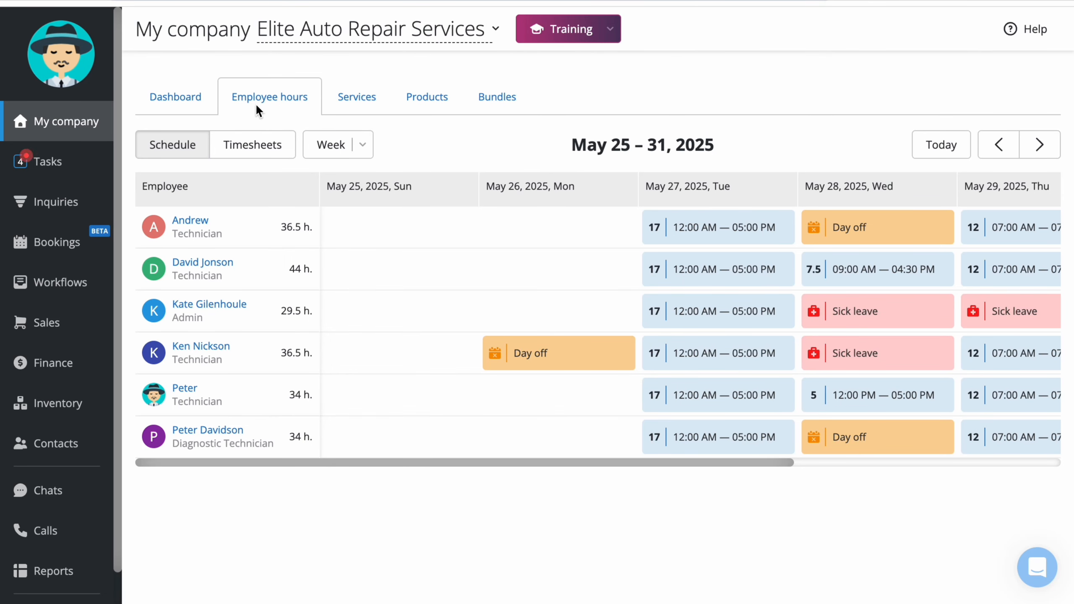
- Compare the week's recorded Timesheets against the planned Schedule grid
scroll(402, 264, right, 5)
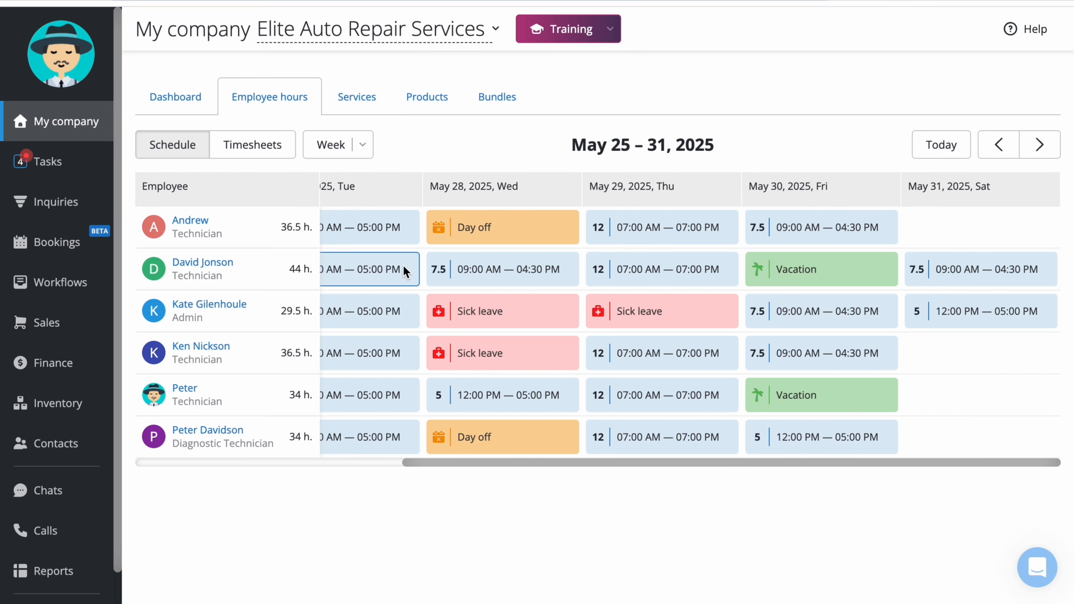
scroll(402, 264, left, 5)
click(260, 144)
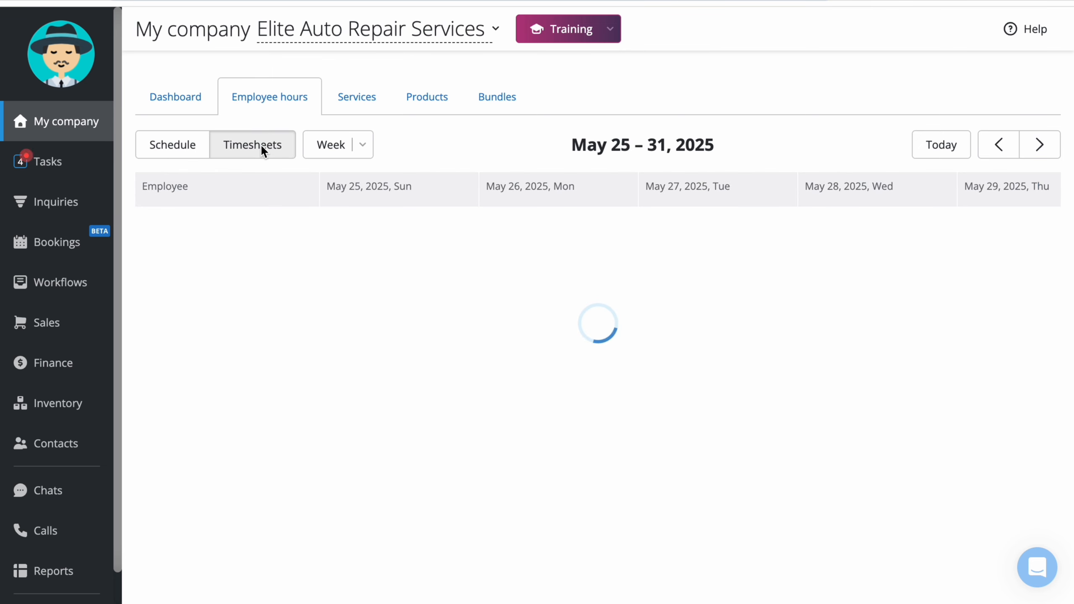
scroll(532, 303, right, 5)
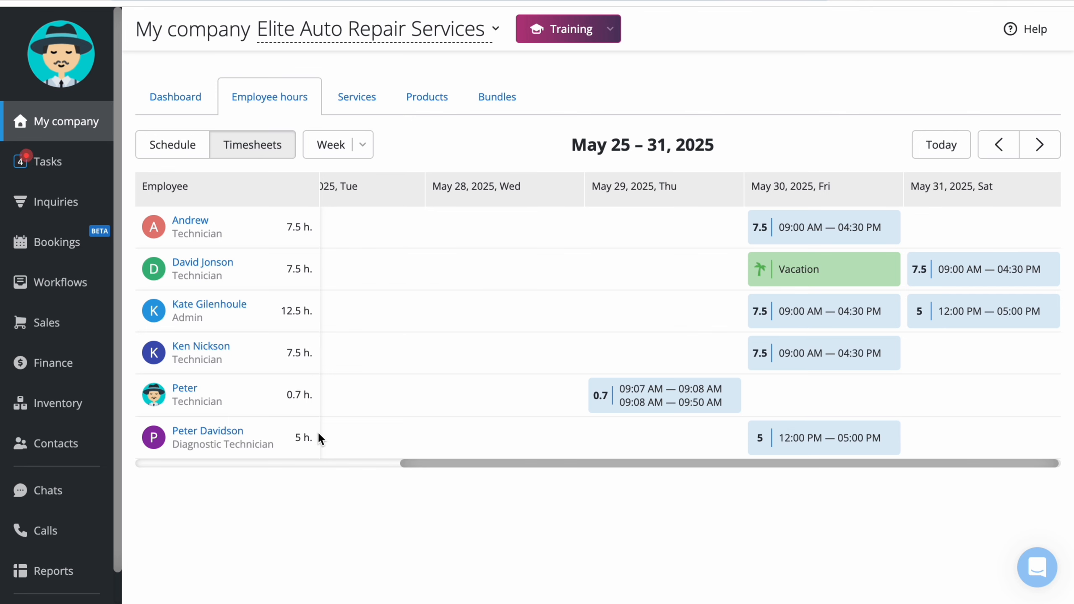
click(185, 146)
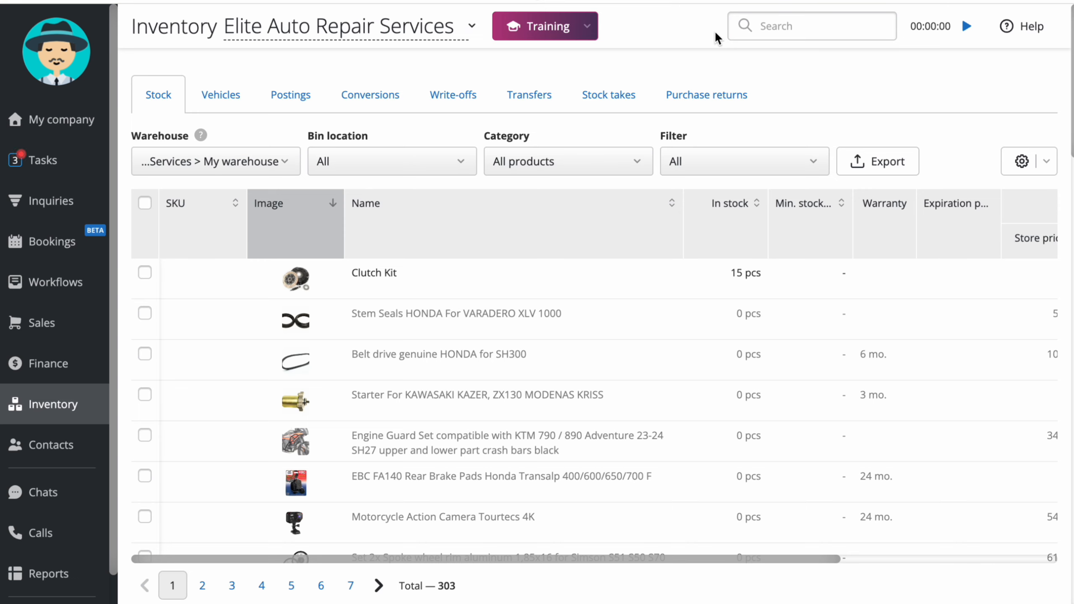
- Create a new posting from the Postings tab with Internal supplier as supplier and My warehouse as warehouse
click(297, 94)
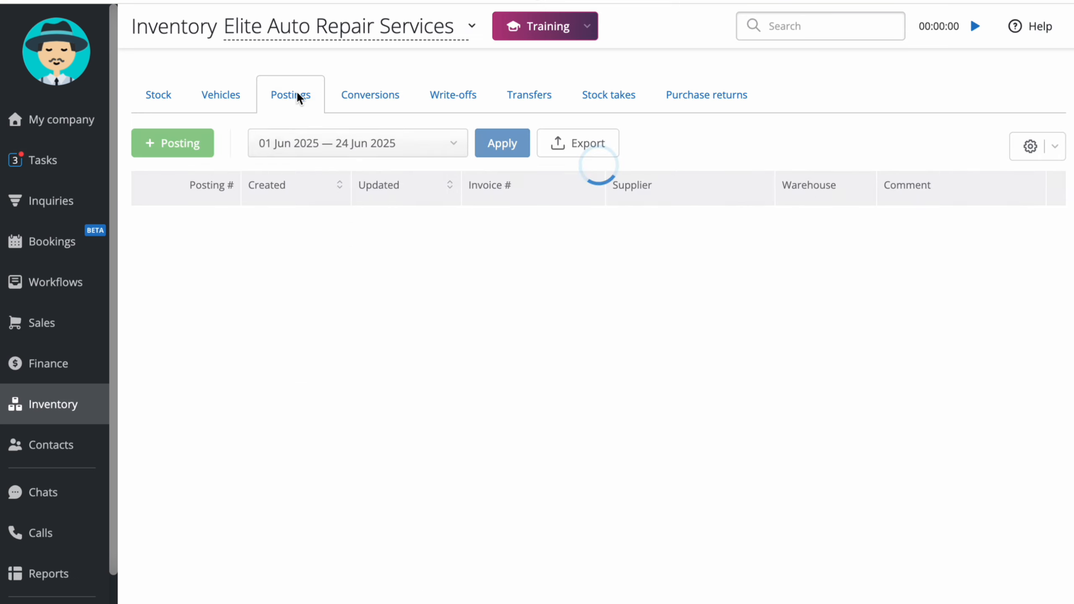
click(179, 146)
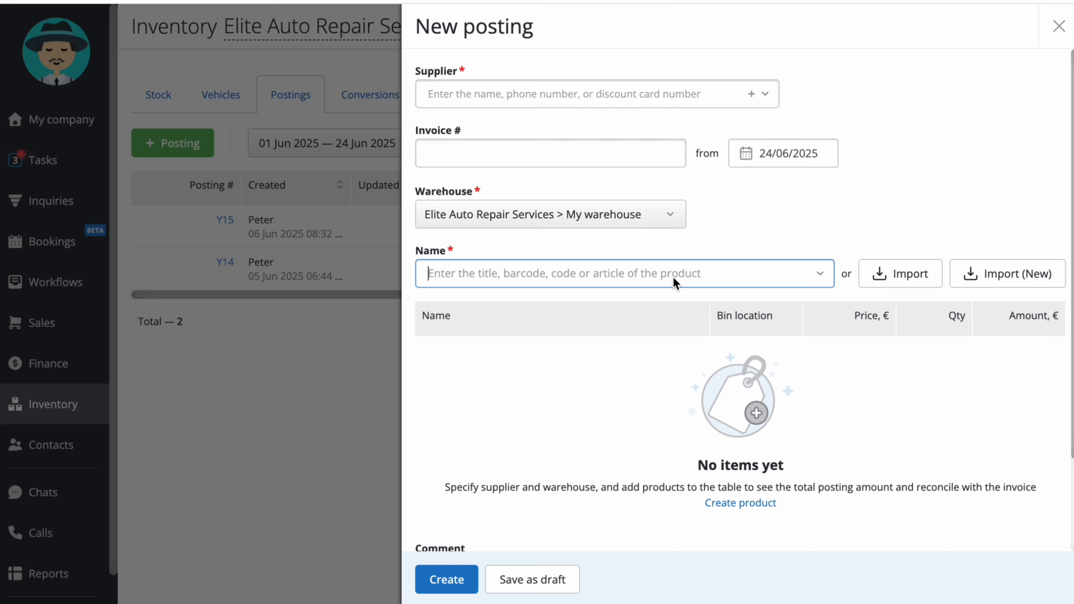
click(662, 96)
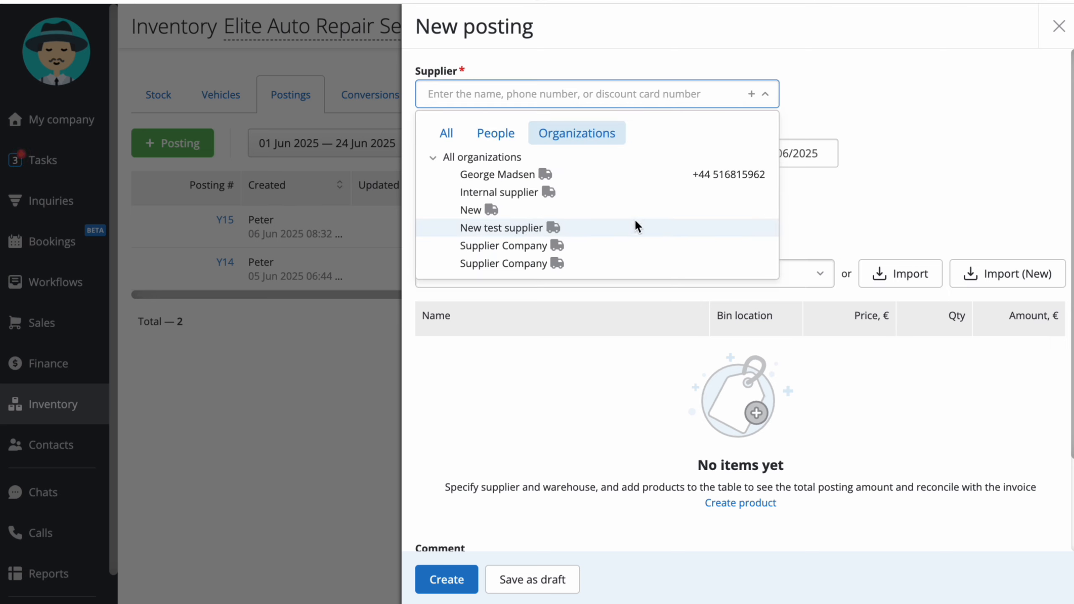
click(630, 196)
click(672, 311)
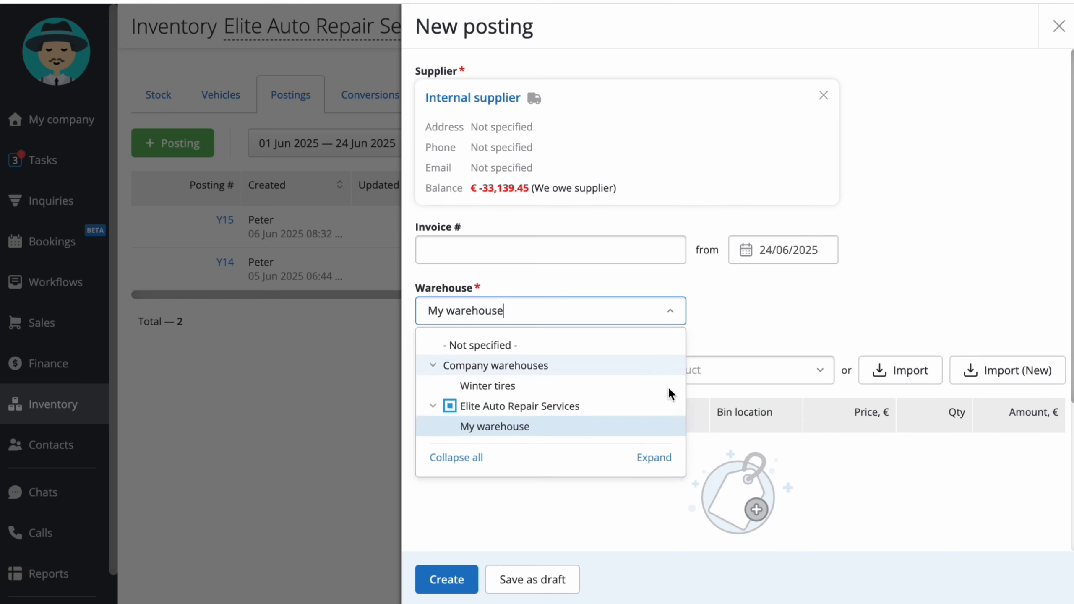
click(785, 300)
- Start a new product named 'Brake Pad Set' in the Spare parts category
click(717, 367)
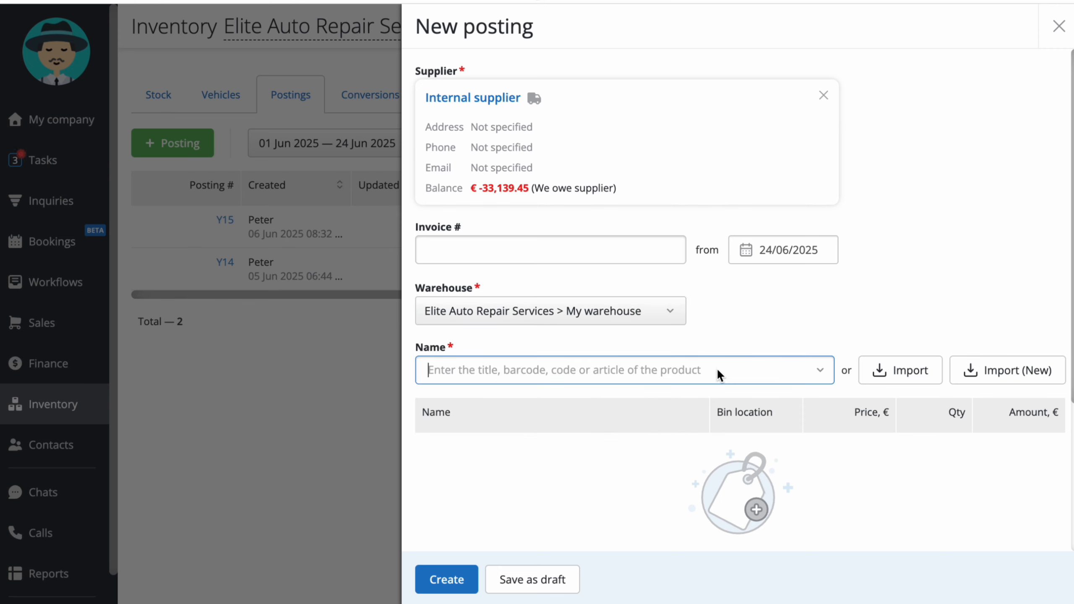
text(Brake Pad Set)
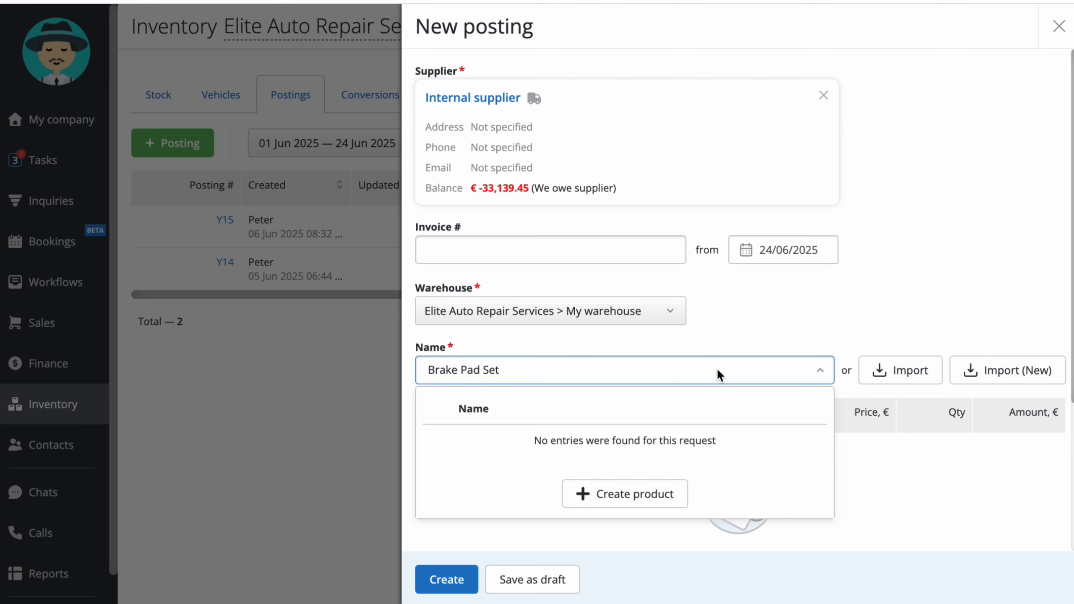
click(625, 496)
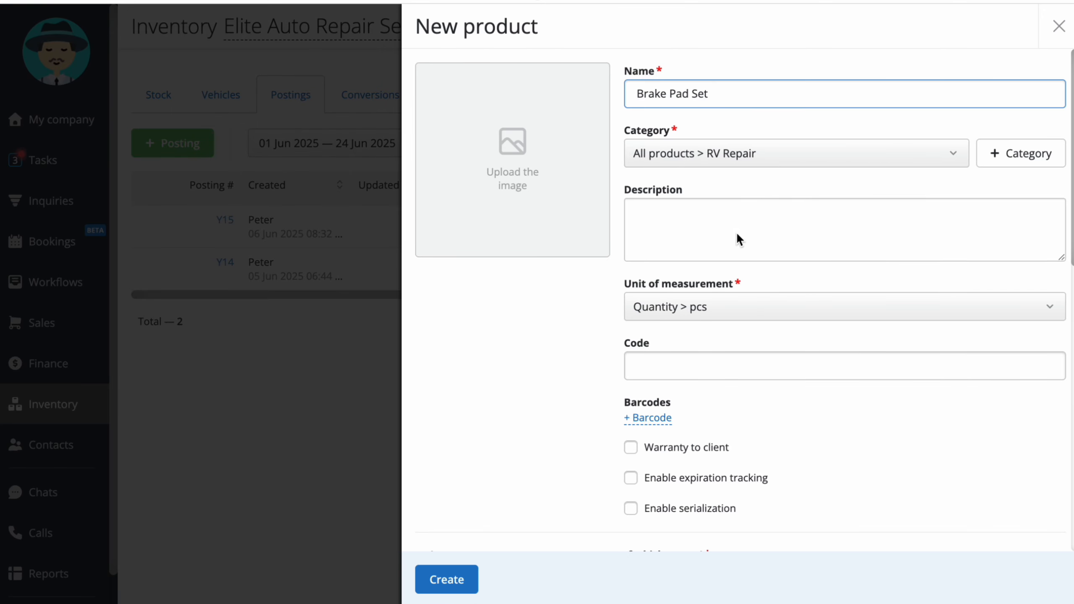
click(787, 150)
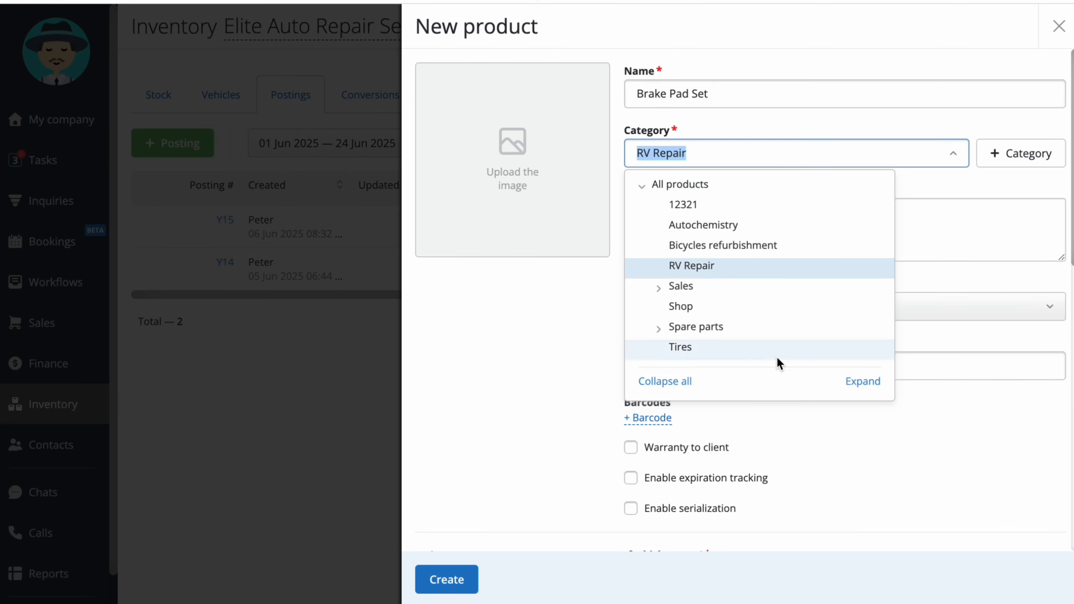
click(736, 327)
- Attach images.jpg as the product photo, leave warranty to client off, and create the product
click(477, 193)
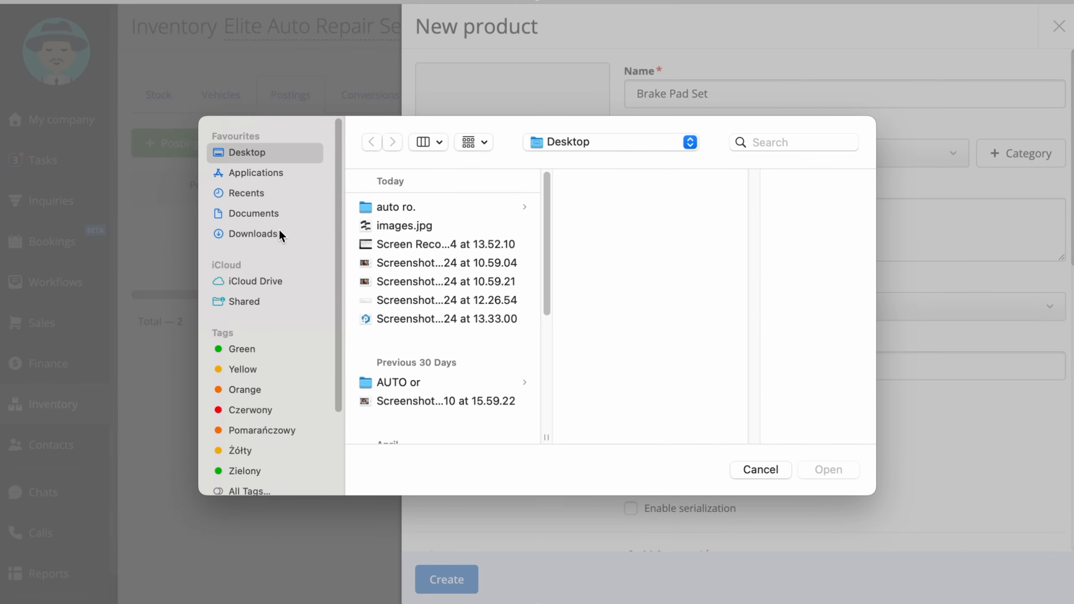
double_click(434, 224)
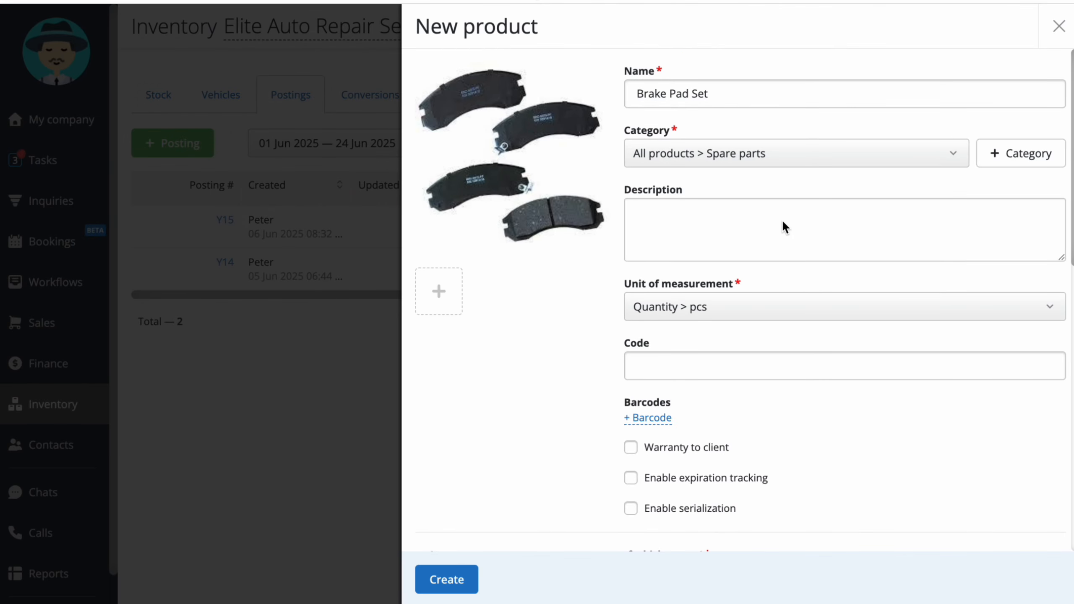
click(783, 226)
click(789, 363)
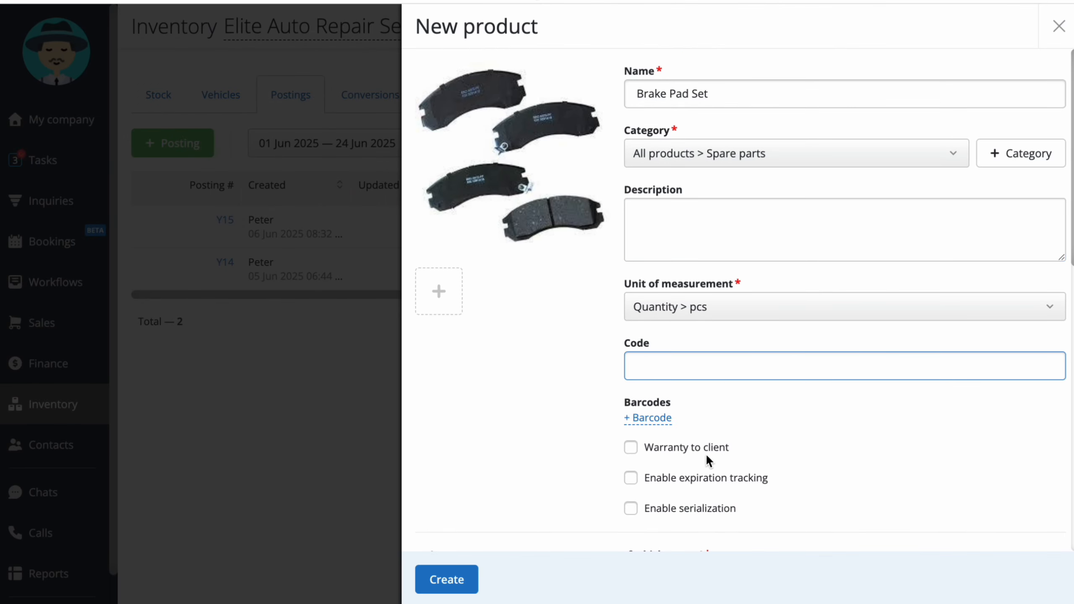
click(697, 446)
click(630, 447)
click(630, 447)
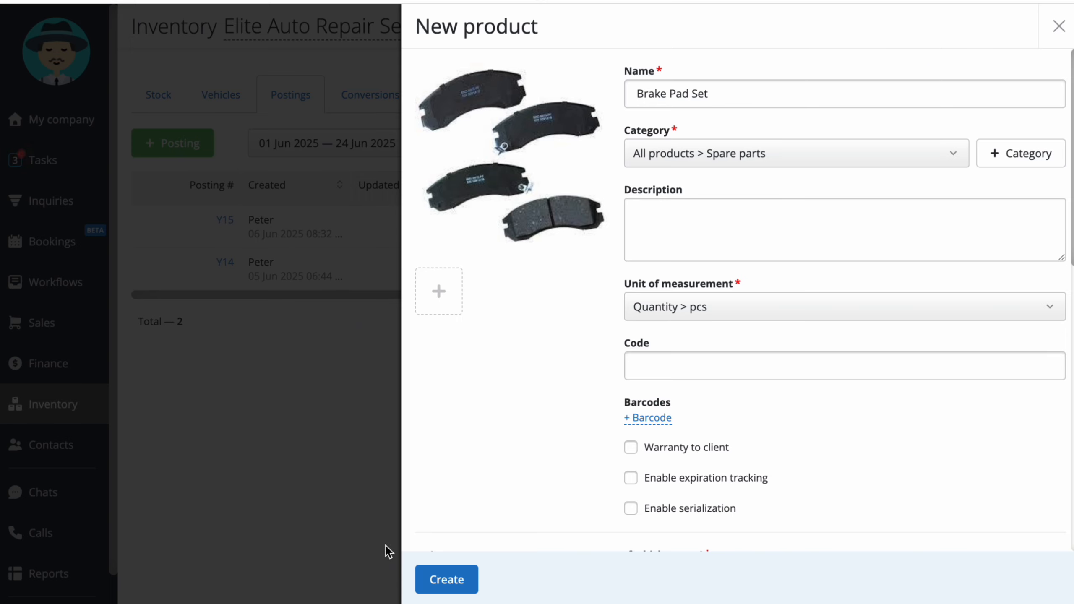
click(447, 579)
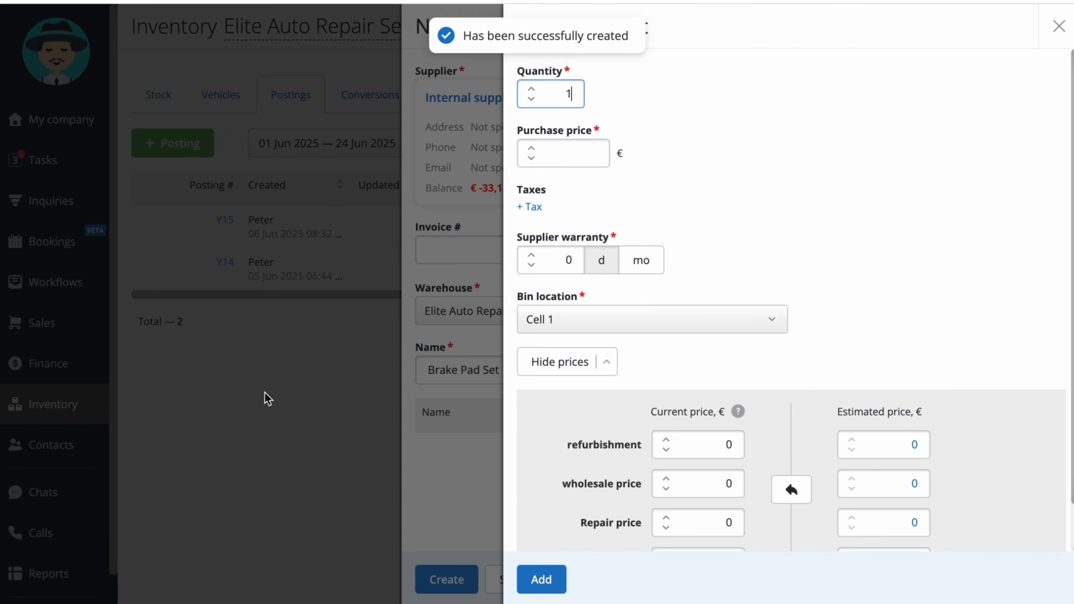
- Enter quantity 10 and purchase price 10 for Brake Pad Set and add the line to the posting
text(0)
key(Tab)
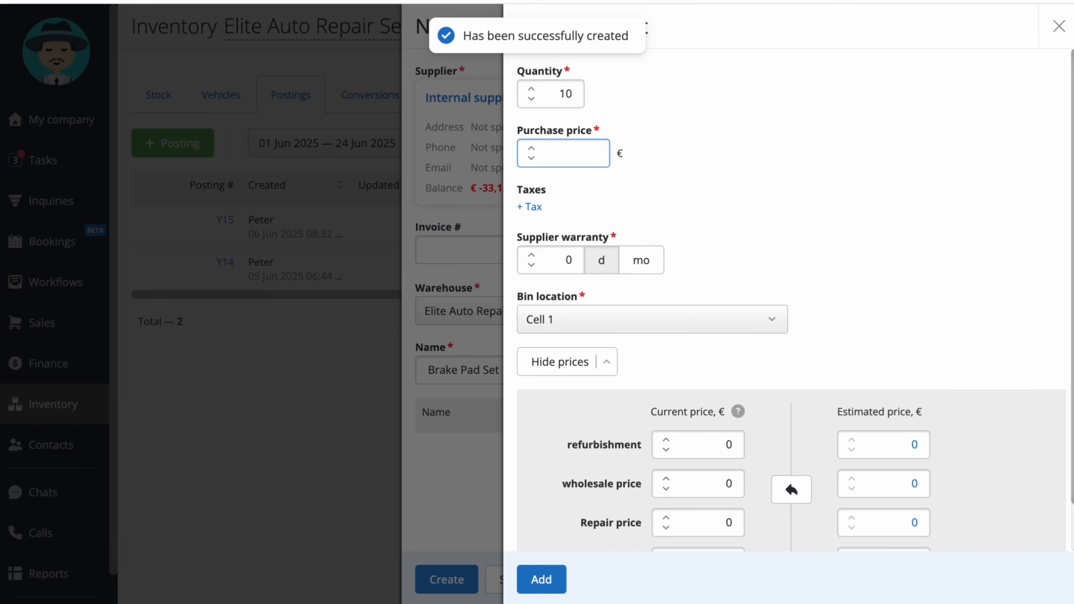
text(10)
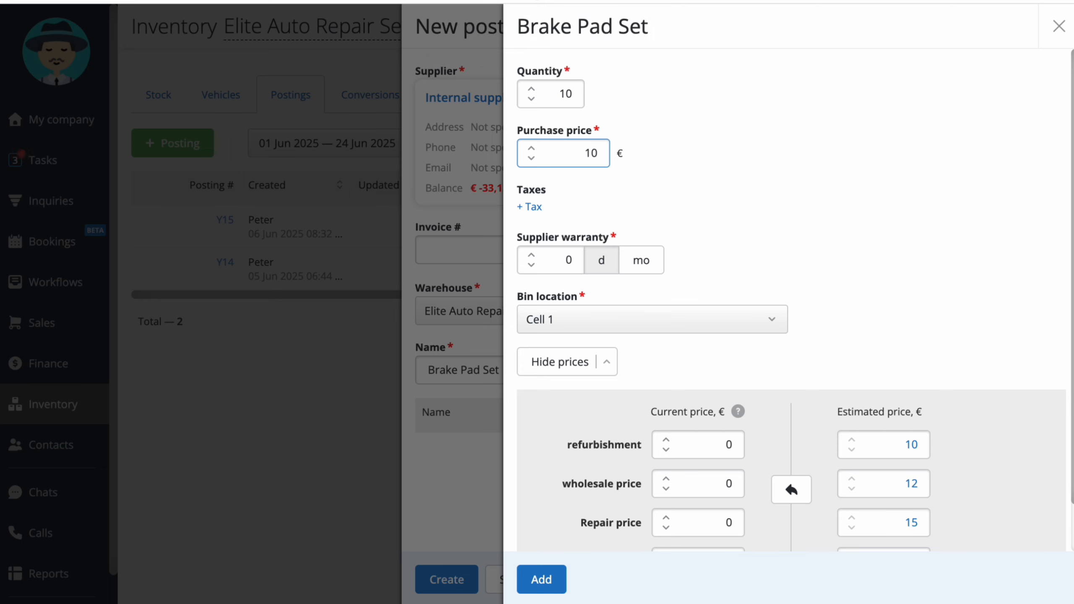
scroll(814, 276, down, 1)
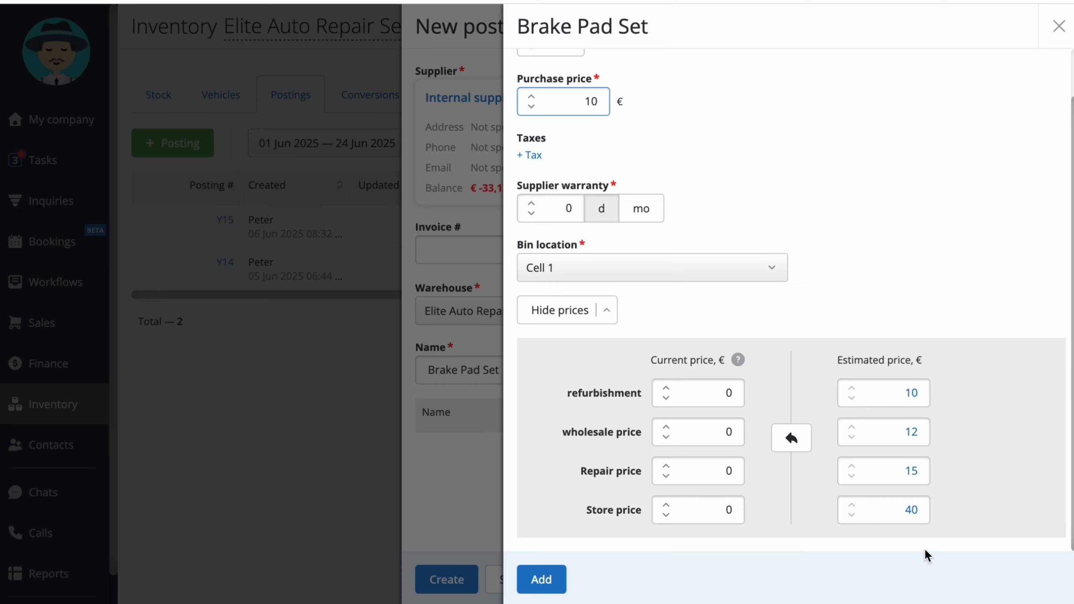
click(541, 579)
click(561, 369)
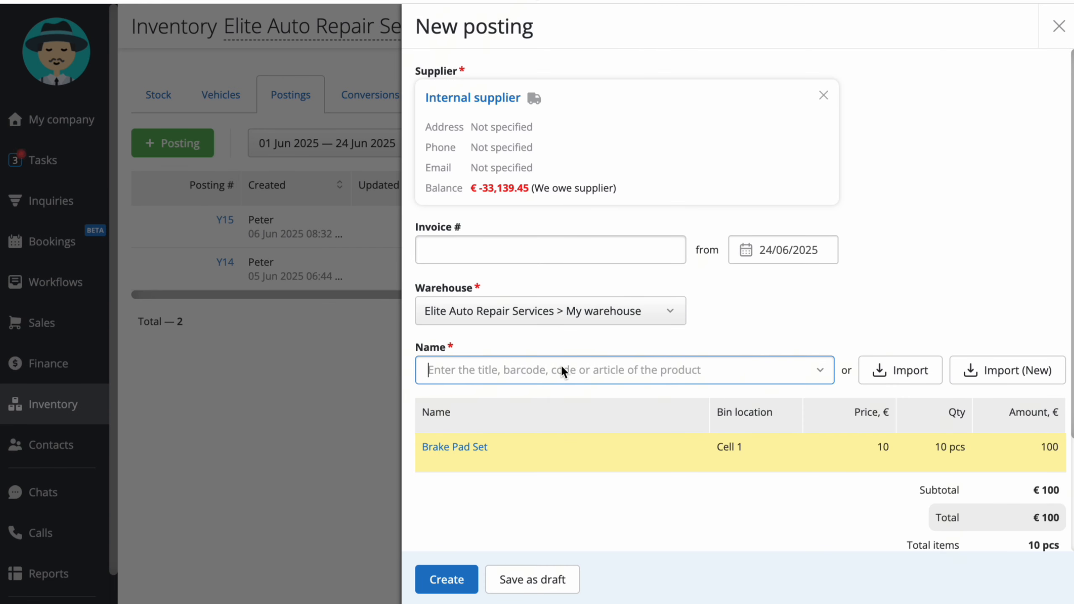
- Add 10 Oil Filters at €20 purchase price, copying the estimated prices into current prices
text(Oil F)
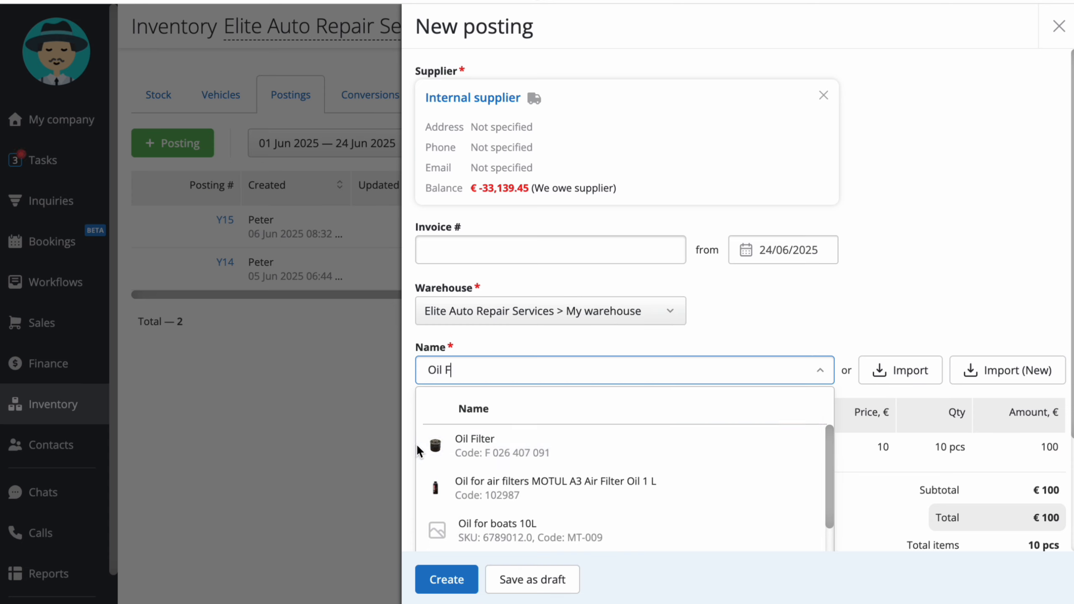
click(657, 444)
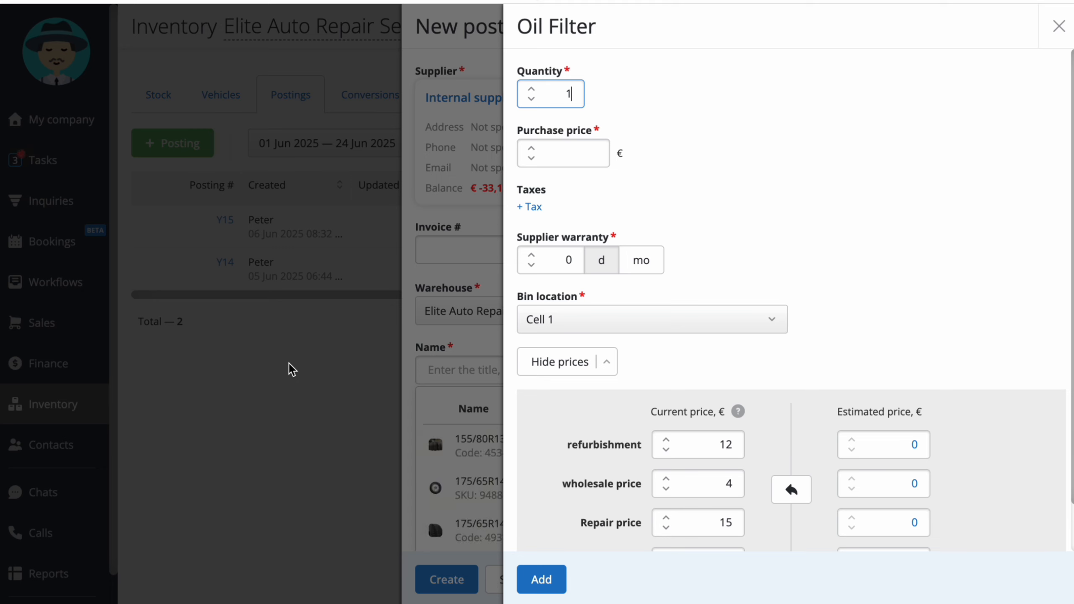
key(Tab)
text(0)
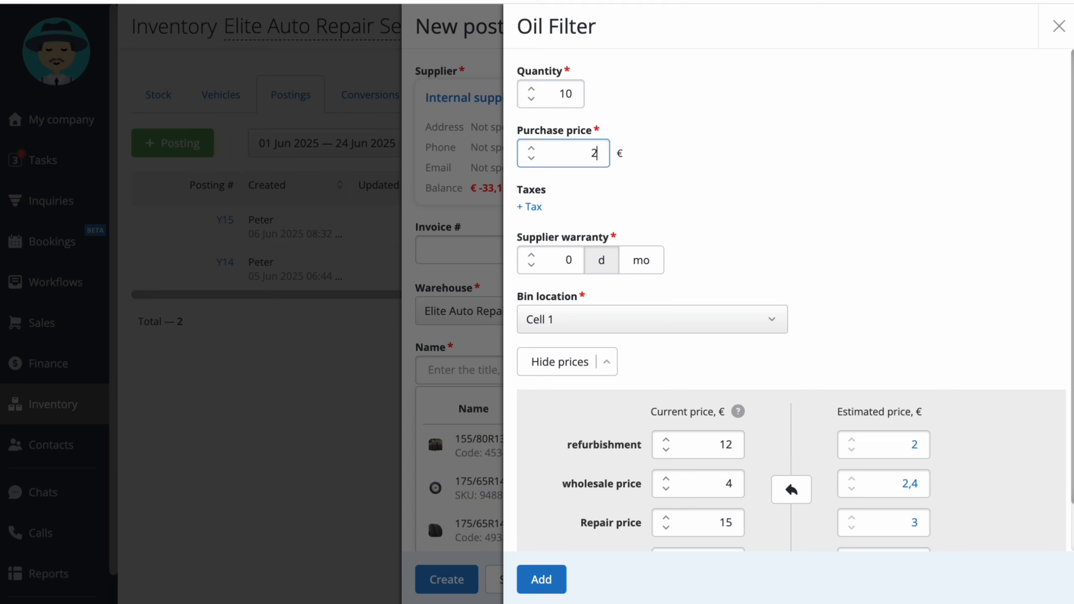
scroll(835, 288, down, 1)
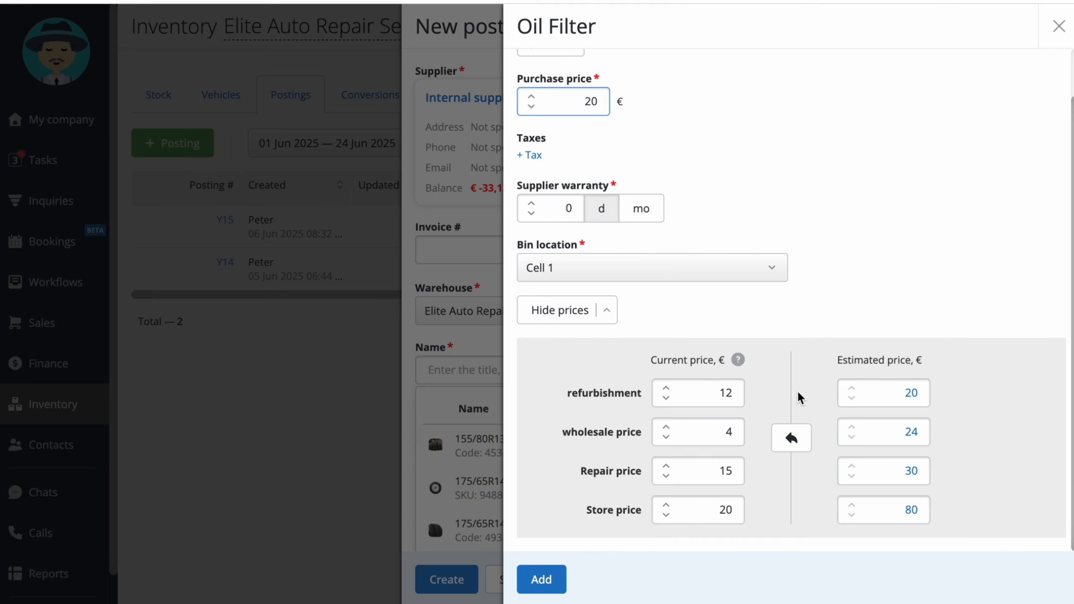
click(791, 434)
click(519, 570)
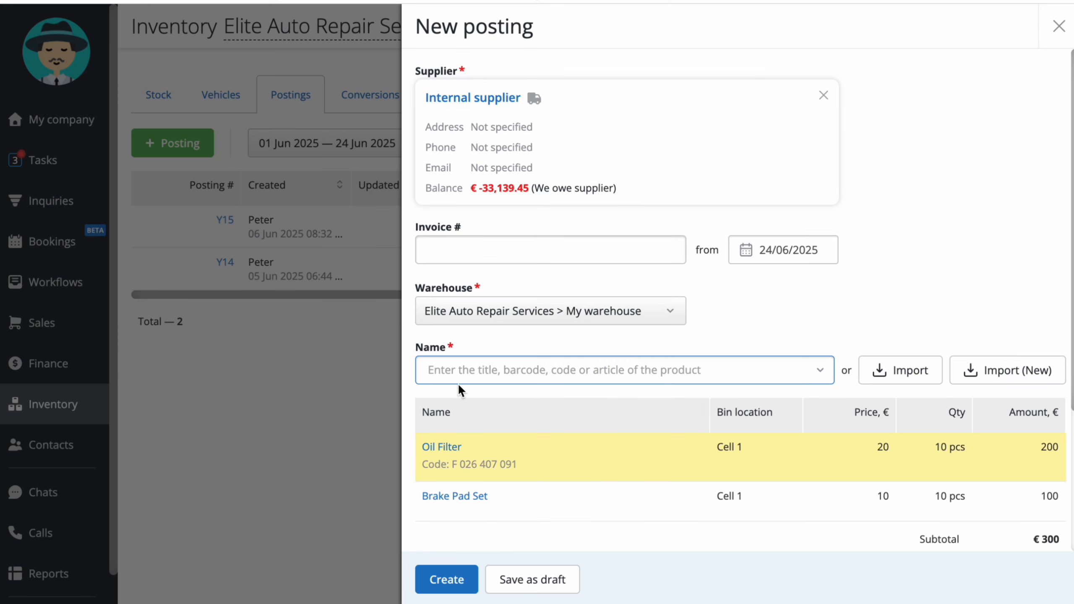
scroll(458, 385, down, 5)
- Pay the posting from the cashbox as Due to balance and create it
click(424, 532)
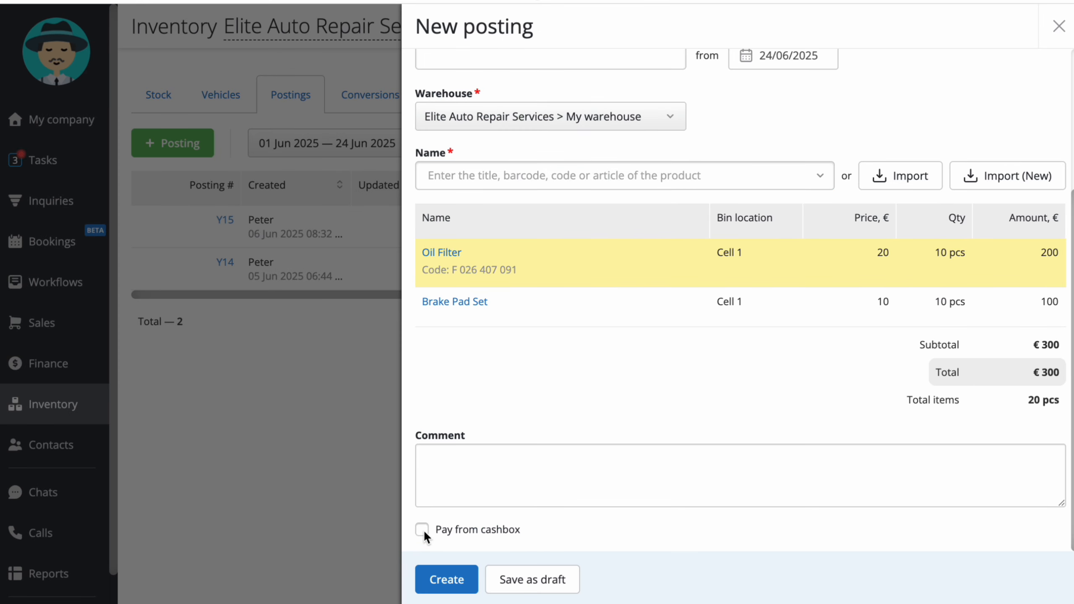
click(423, 530)
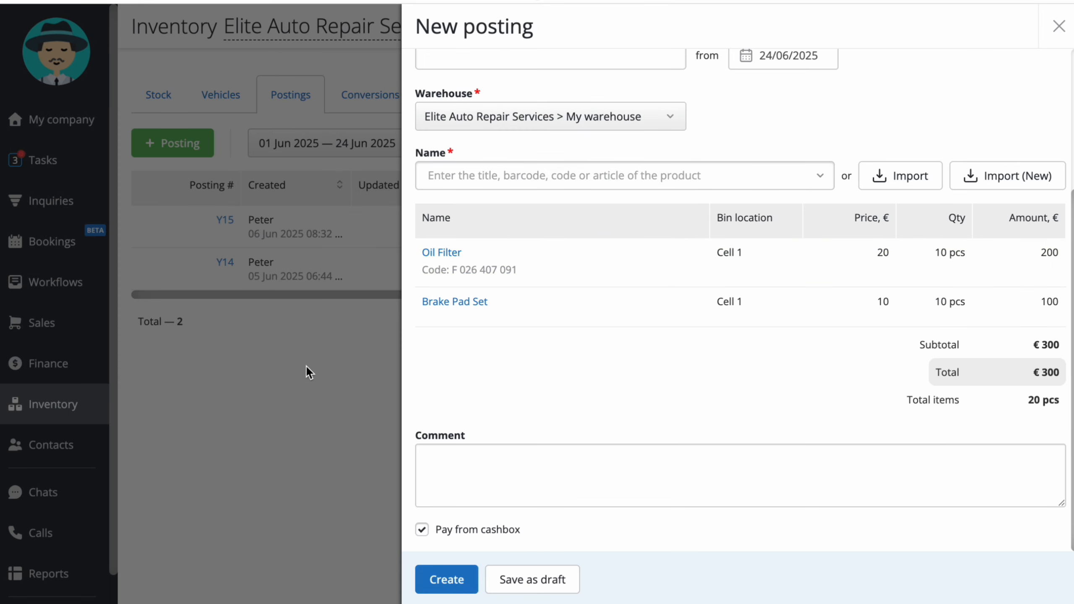
scroll(900, 388, down, 3)
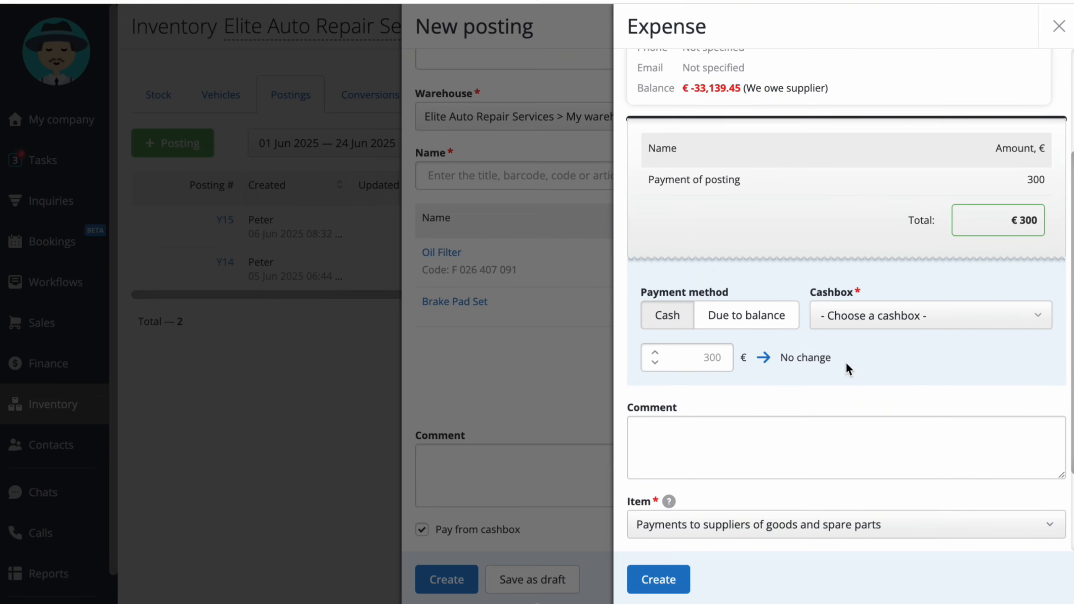
click(783, 320)
scroll(654, 449, down, 1)
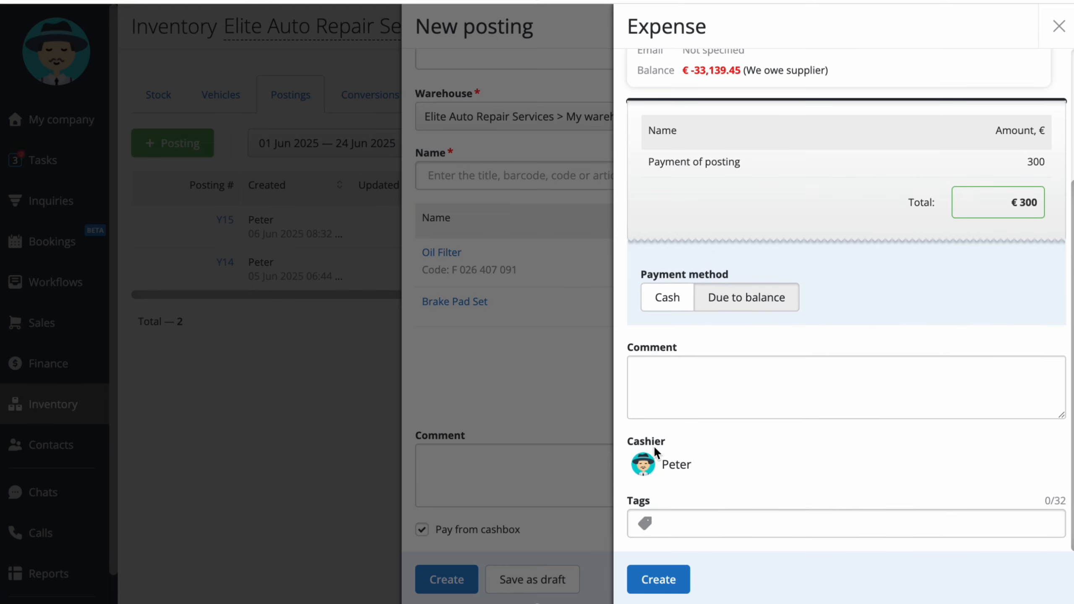
click(658, 579)
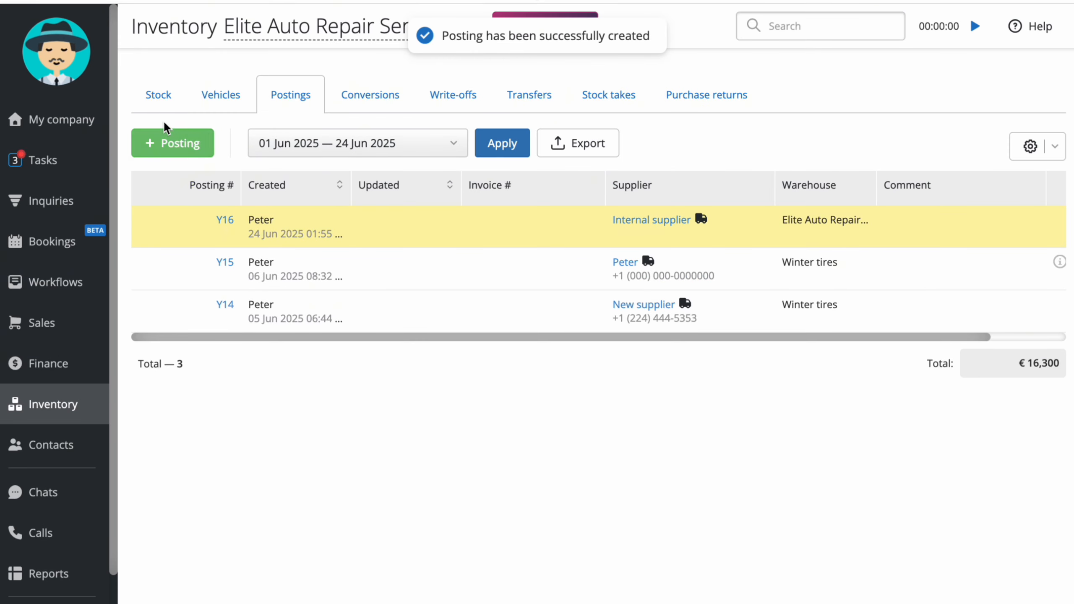
click(159, 94)
- Search the stock for 'Brake Pad Set', then start a posting from Internal supplier into My warehouse
click(835, 26)
text(Brake Pad Set)
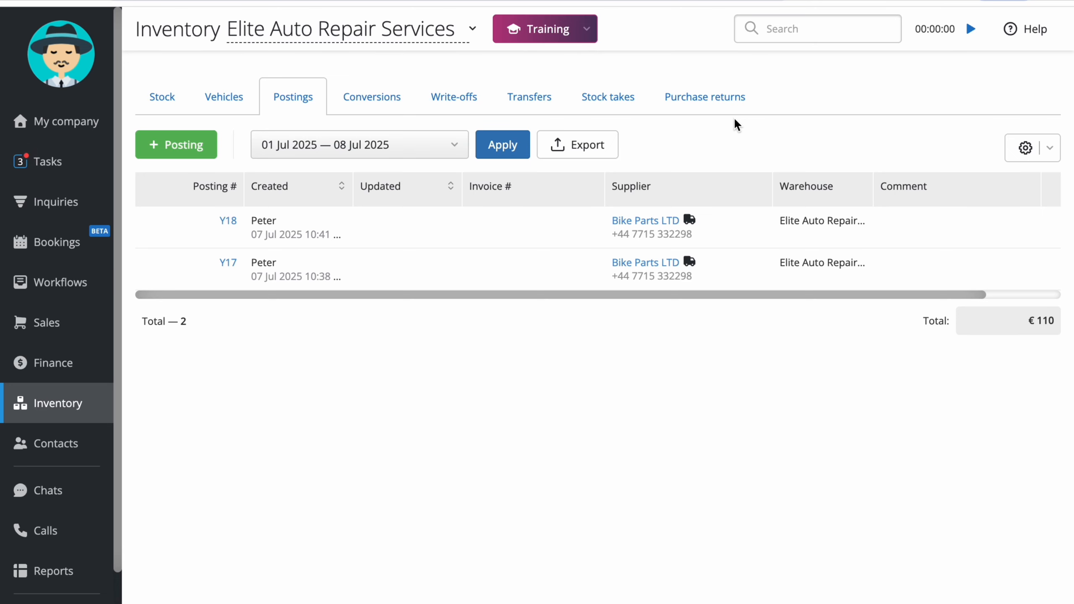
click(167, 144)
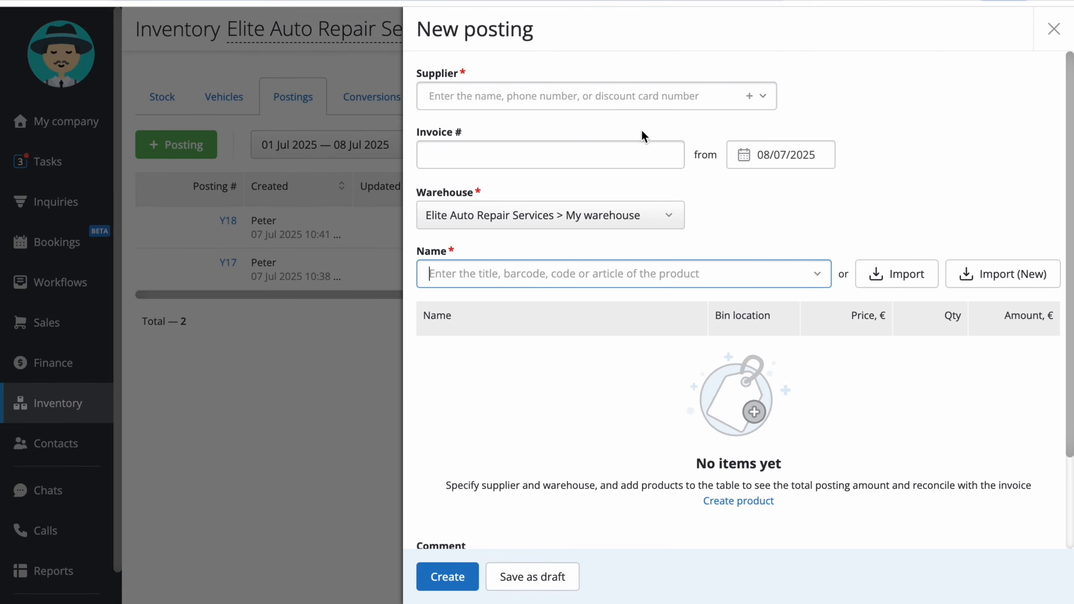
click(679, 98)
click(670, 194)
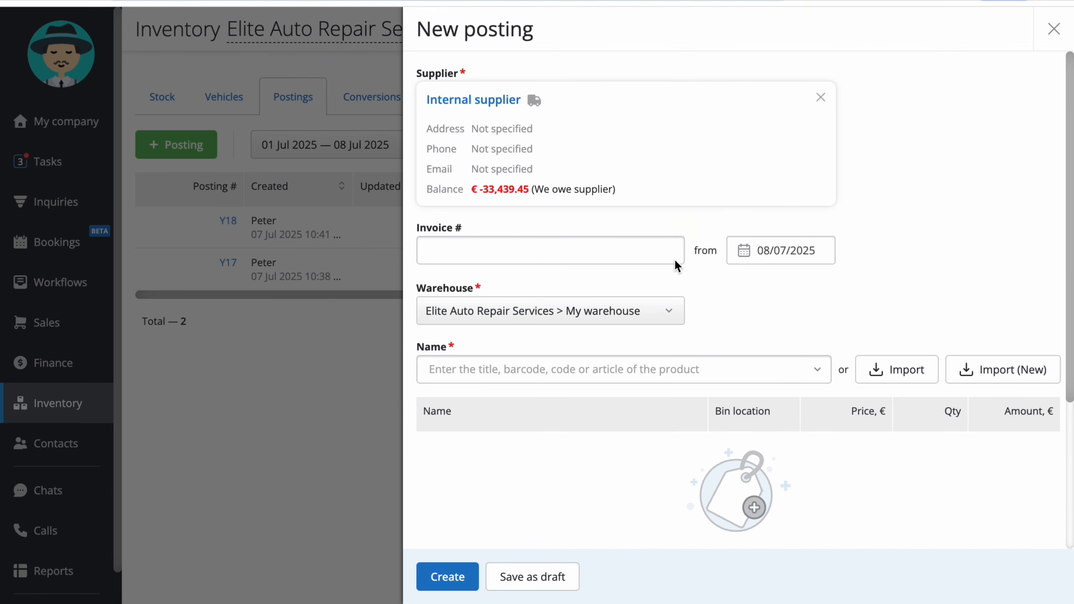
click(672, 311)
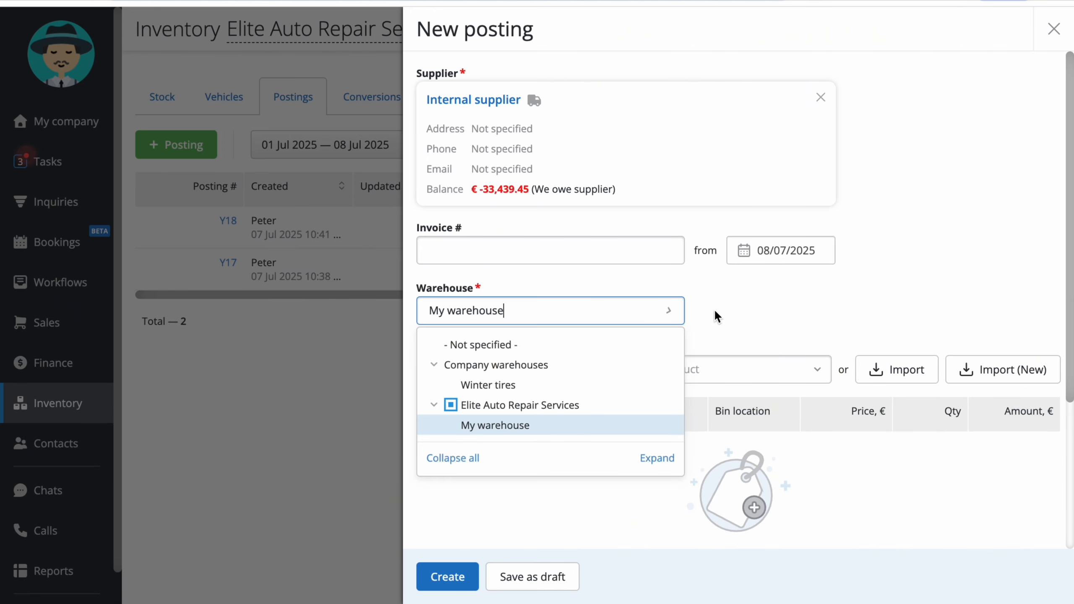
click(997, 375)
- Import new products from the Test Import Auto.xlsx file
click(1004, 381)
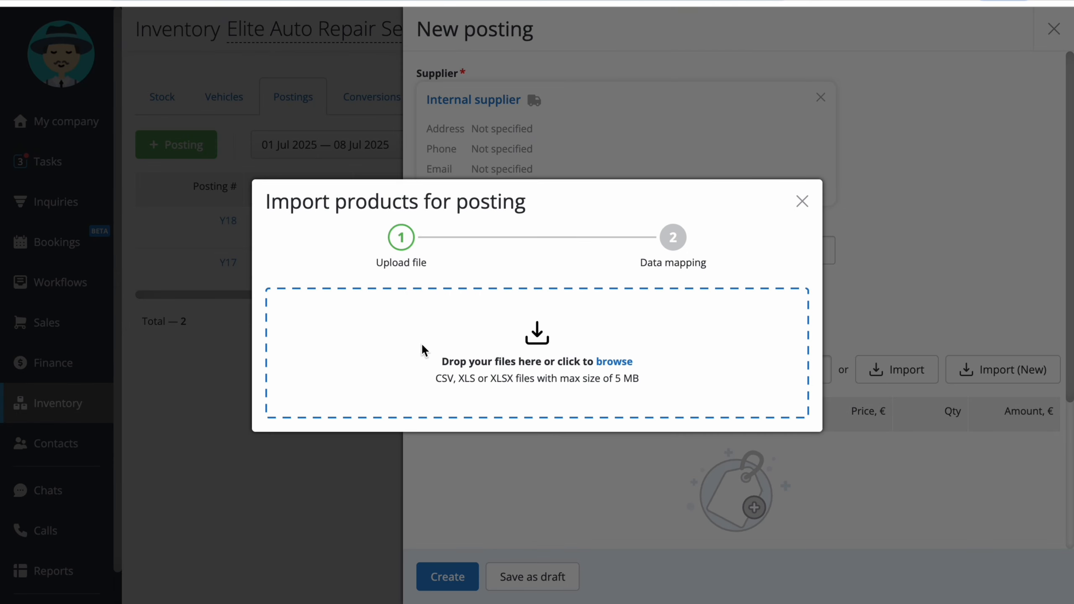
click(586, 349)
double_click(427, 302)
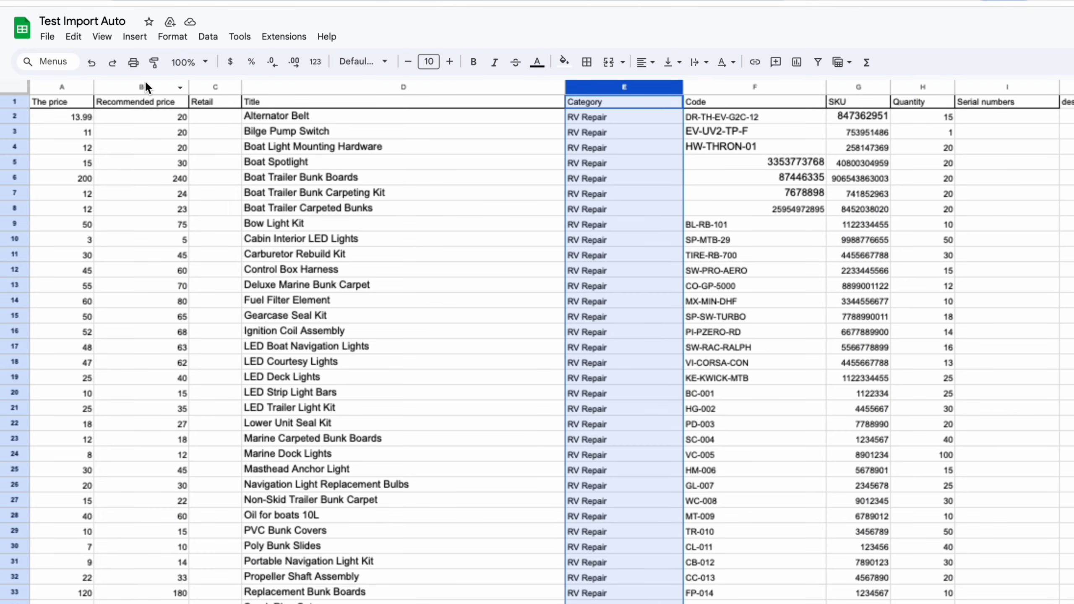
- Inspect the sheet's Recommended price, Title and Category columns, then return to RemOnline's mapping step
click(146, 86)
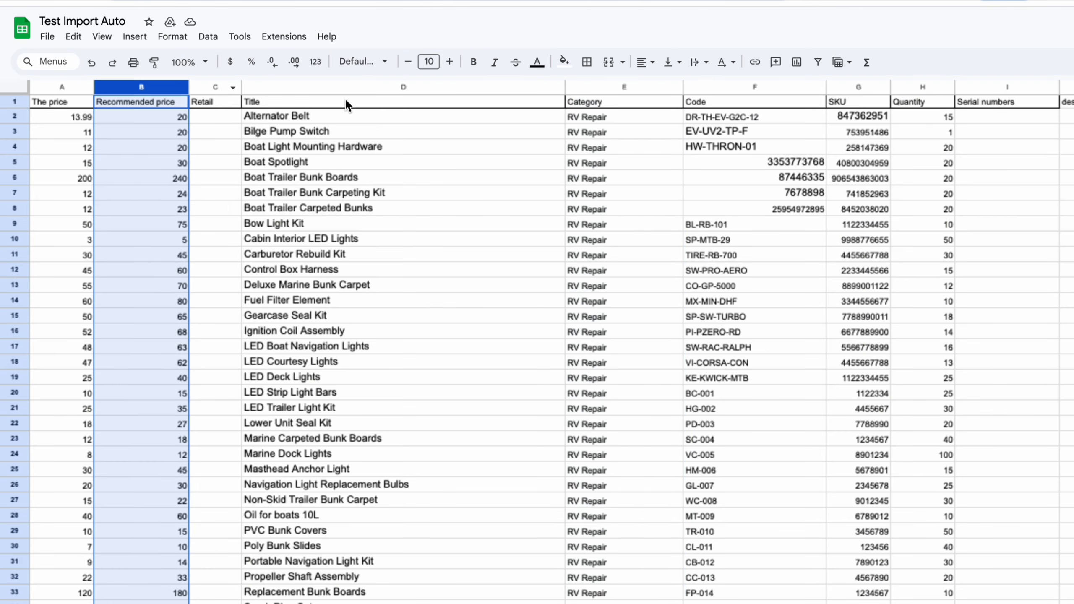
click(369, 90)
click(612, 88)
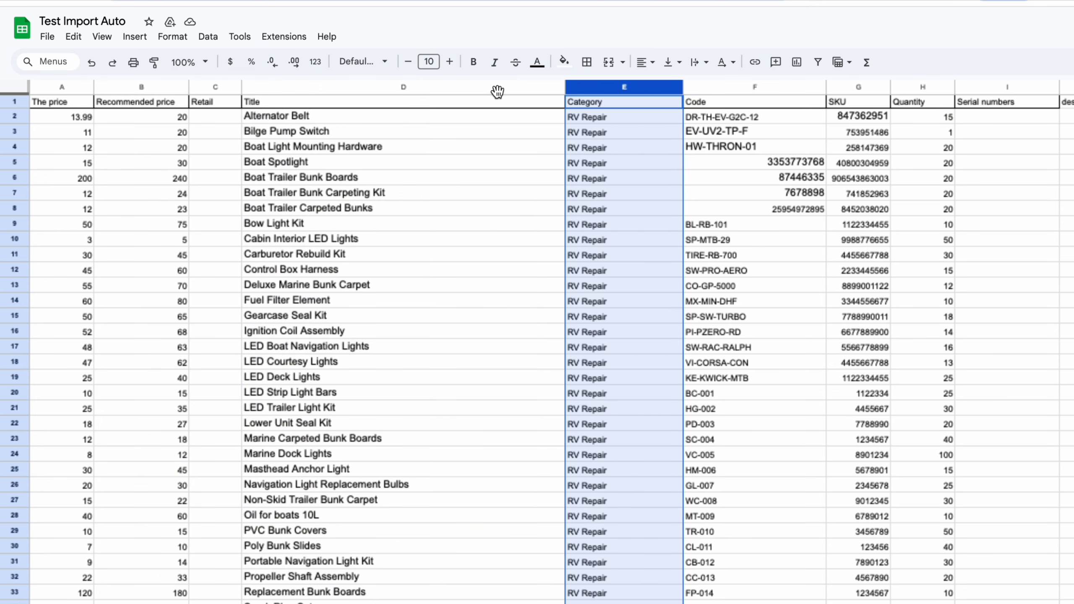
click(465, 93)
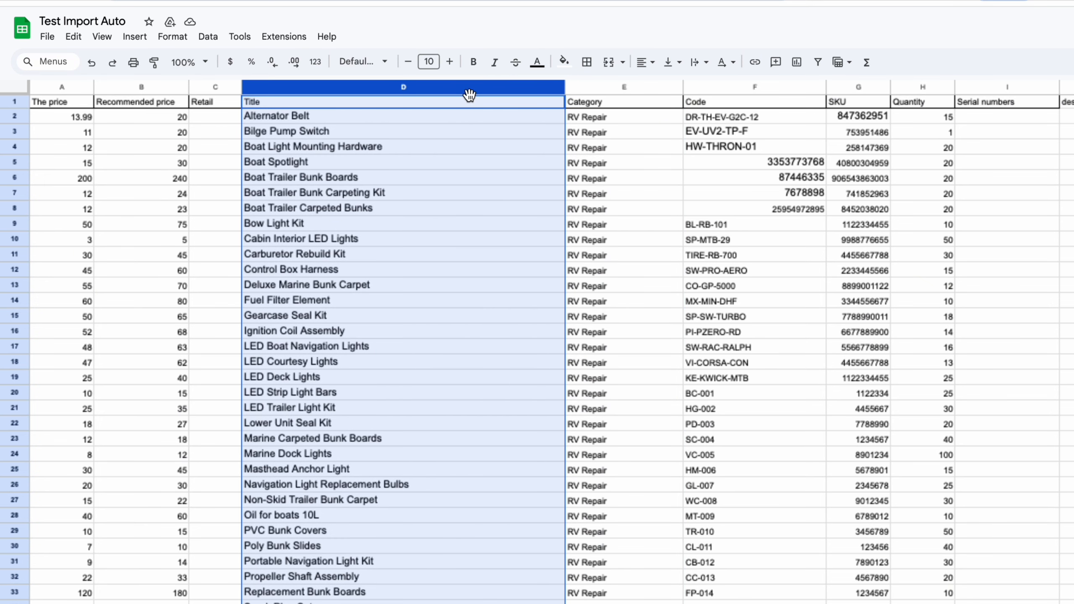
click(783, 1)
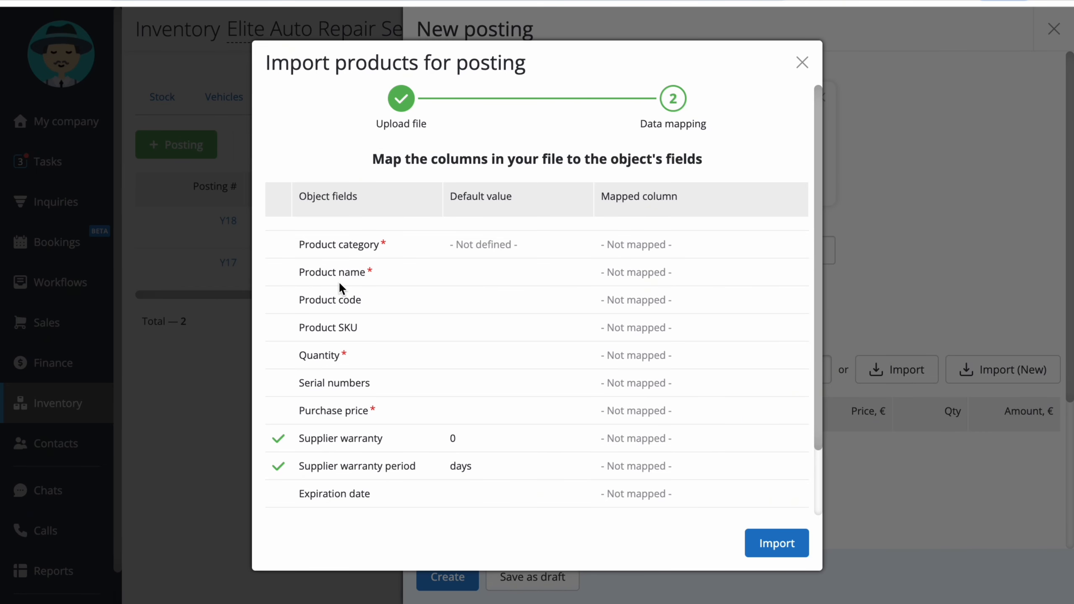
- Map Product name to Title, category to Category, SKU to SKU and code to Code
click(646, 273)
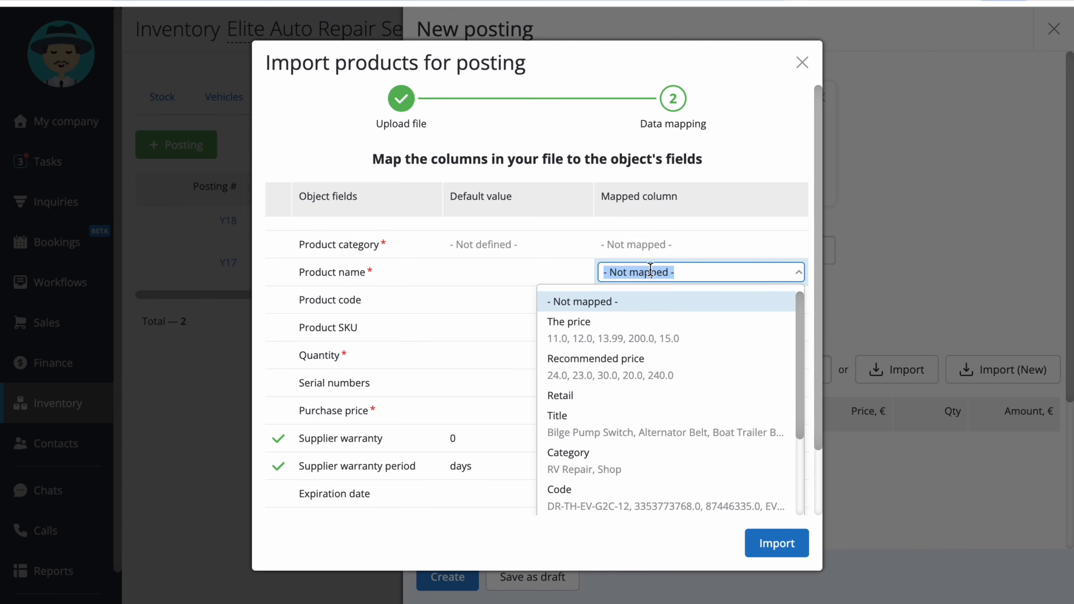
click(572, 429)
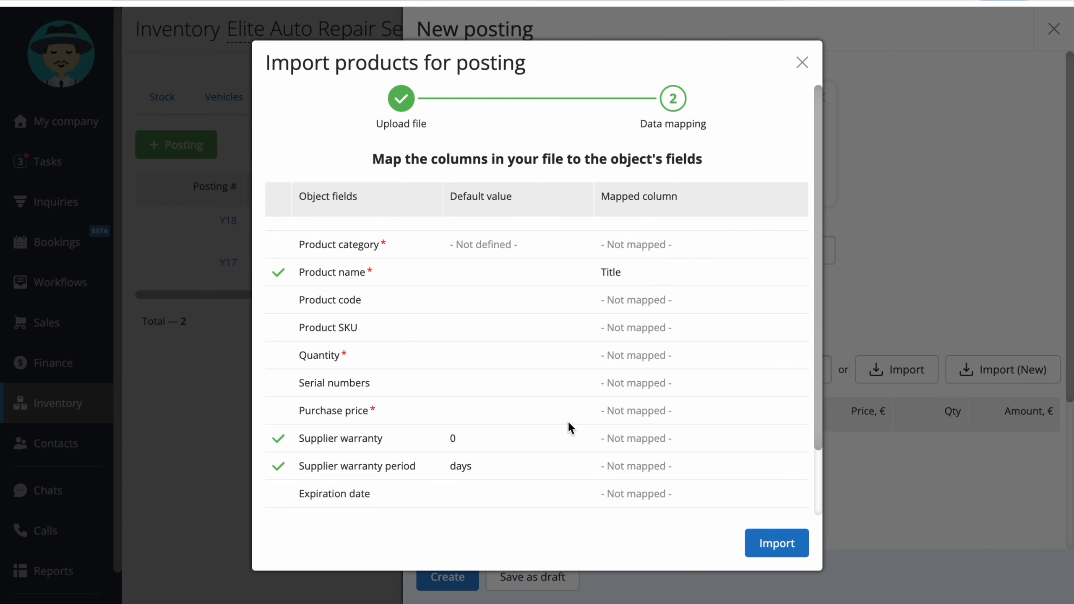
click(691, 242)
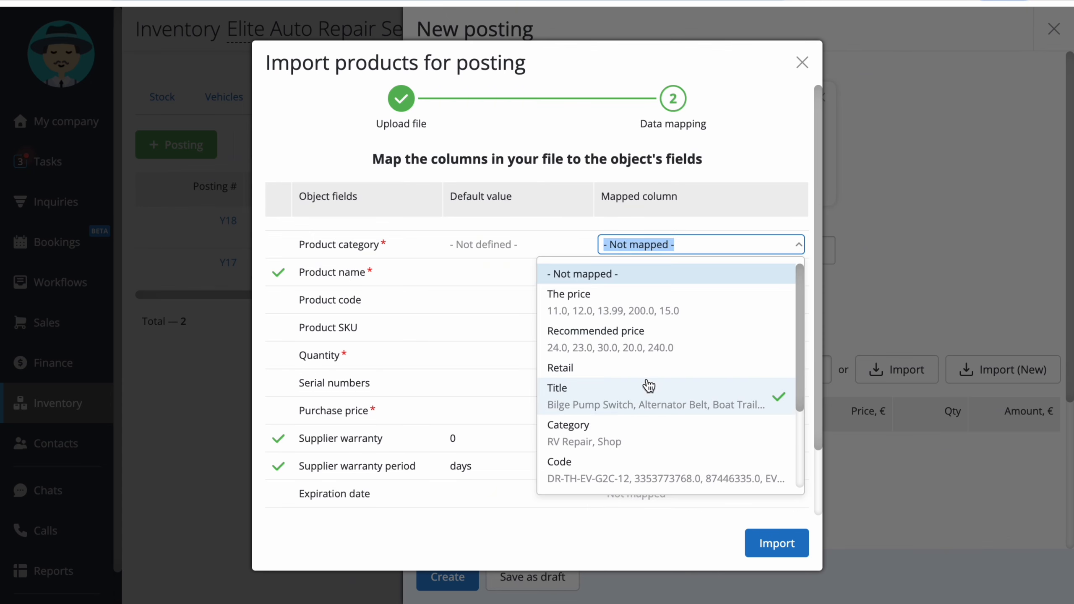
click(640, 427)
click(678, 326)
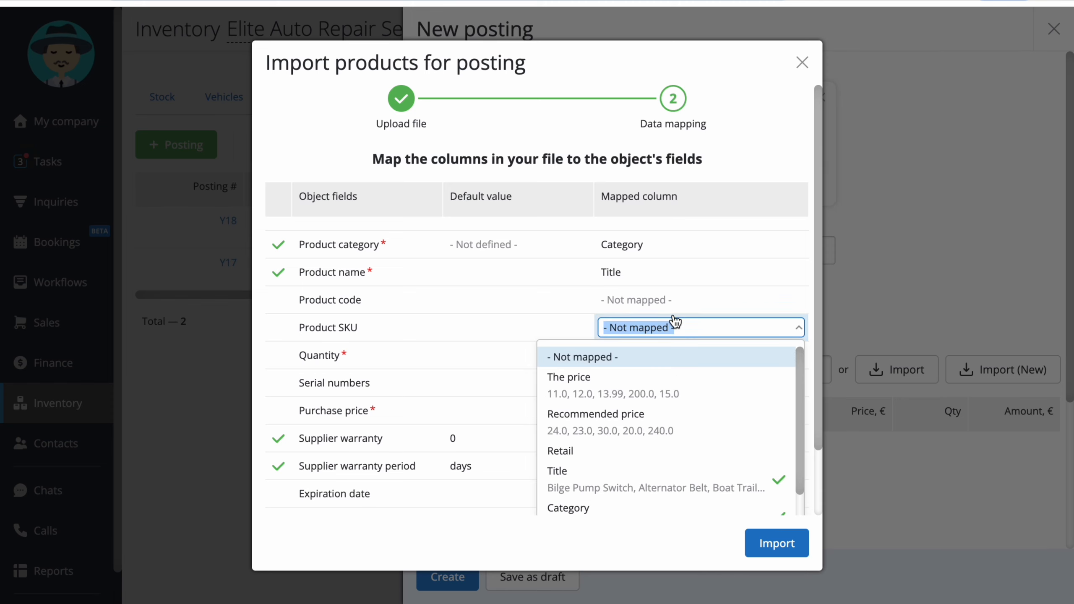
scroll(654, 465, down, 3)
scroll(654, 465, down, 2)
click(654, 471)
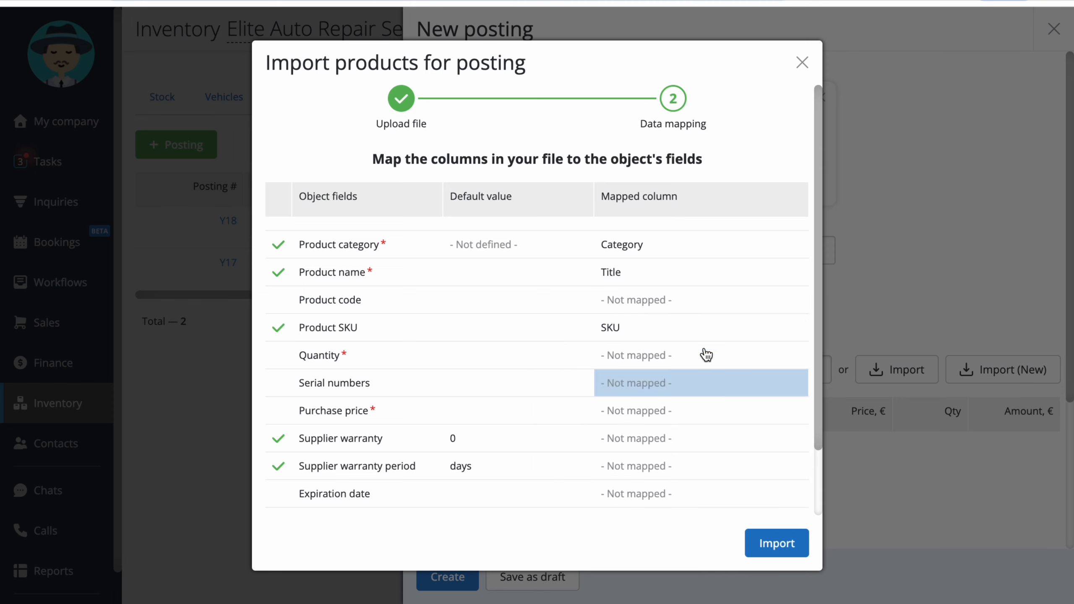
click(710, 301)
scroll(691, 408, down, 3)
click(676, 421)
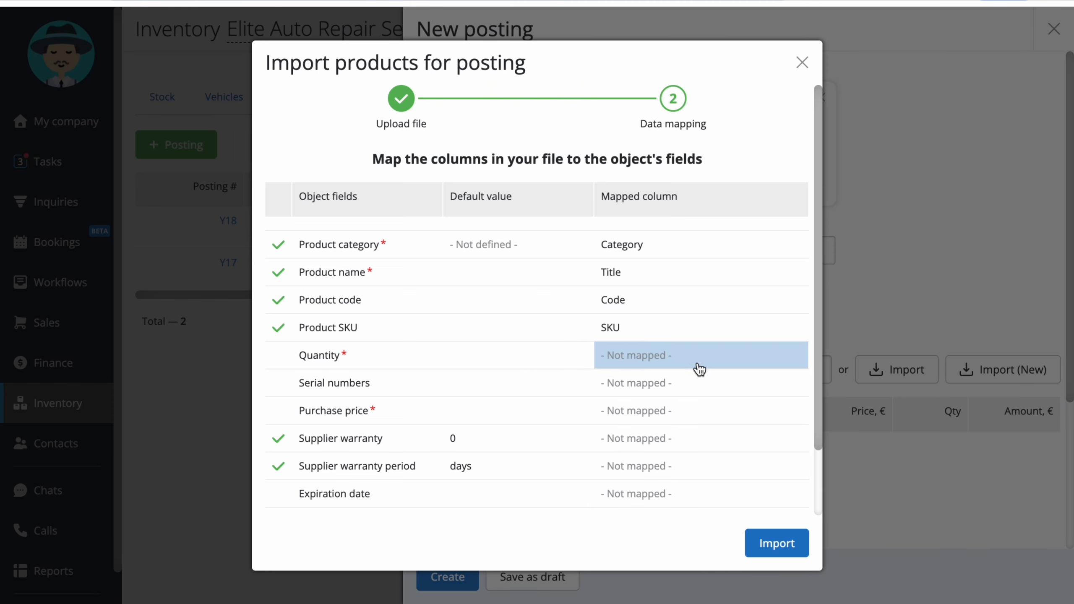
- Map Quantity, Serial numbers, and Purchase price to the Quantity, Serial numbers and The price columns
click(695, 357)
scroll(675, 444, down, 3)
scroll(668, 416, up, 3)
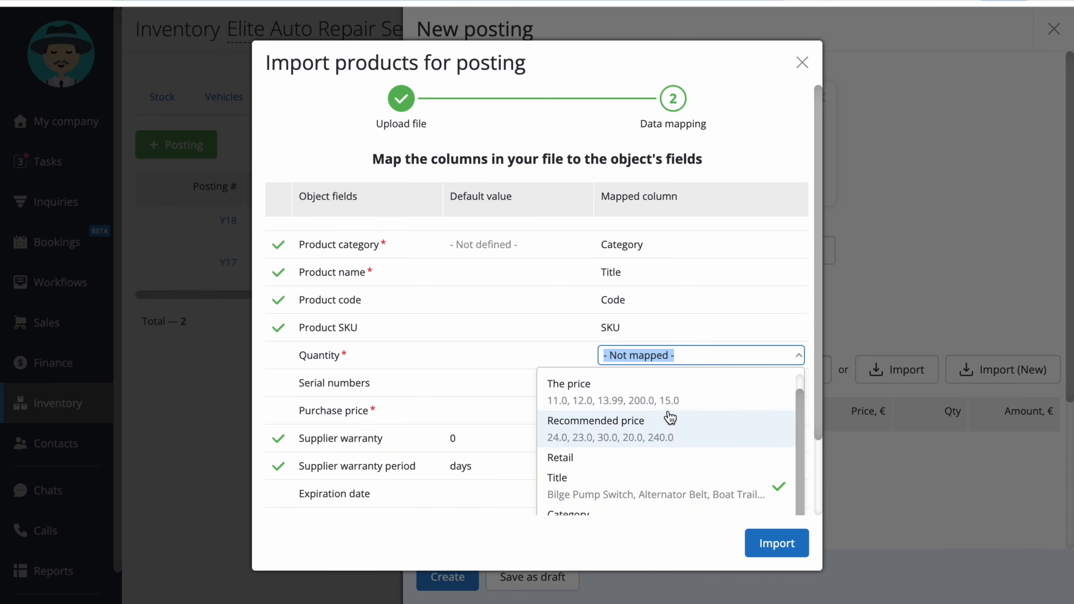
scroll(669, 416, down, 3)
scroll(656, 470, down, 3)
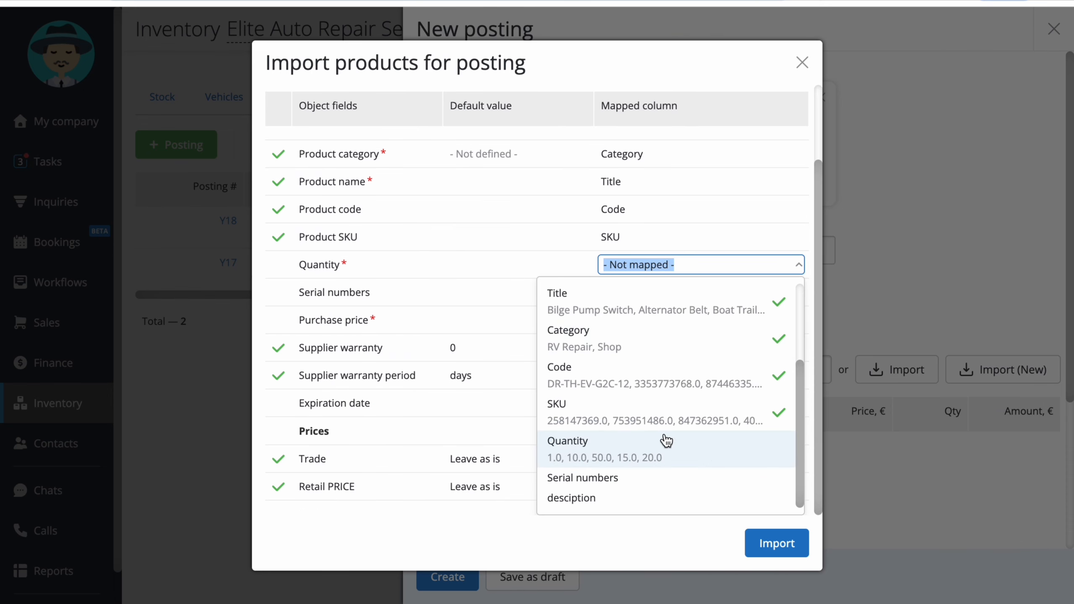
click(666, 438)
click(667, 333)
click(667, 312)
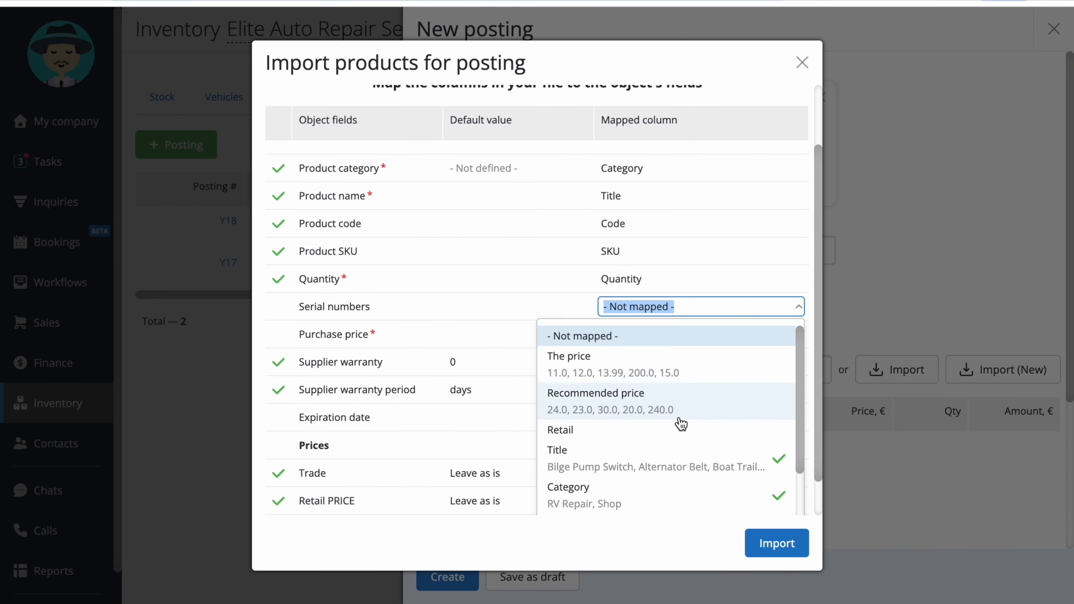
scroll(651, 421, down, 3)
click(650, 481)
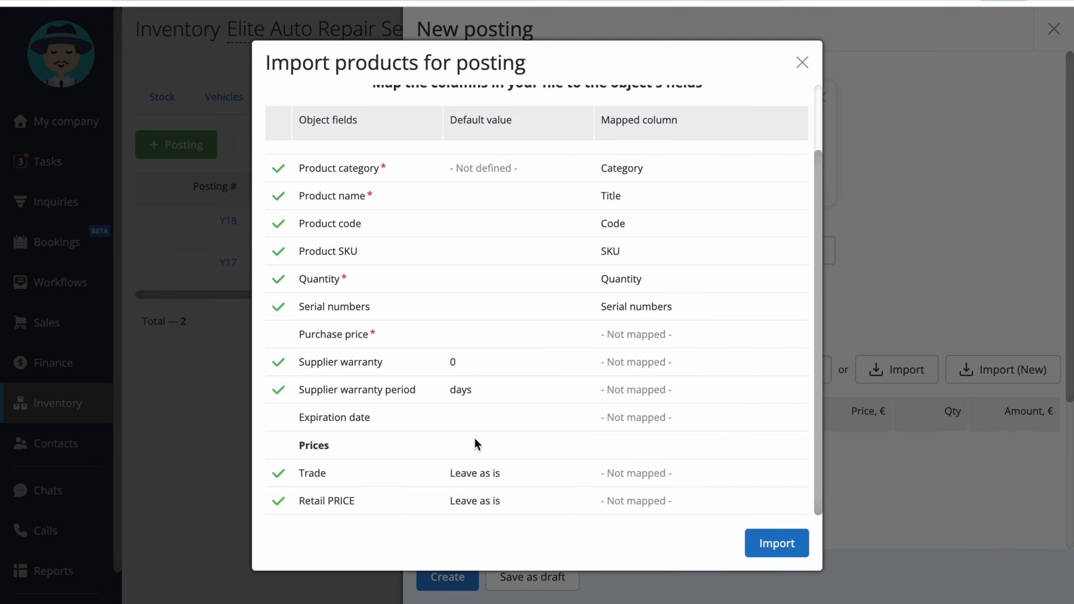
click(650, 337)
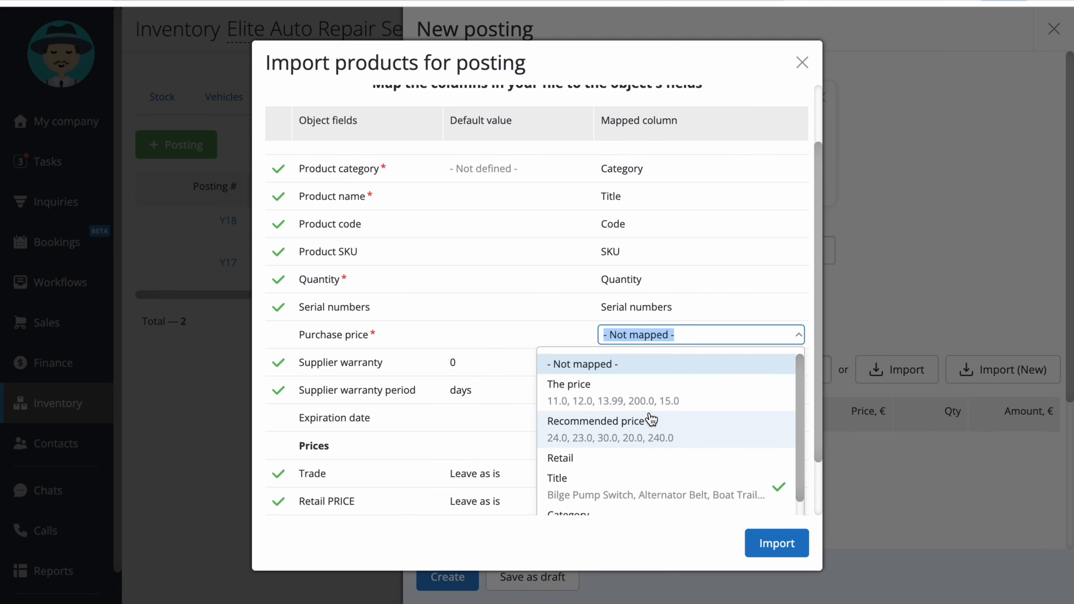
click(639, 404)
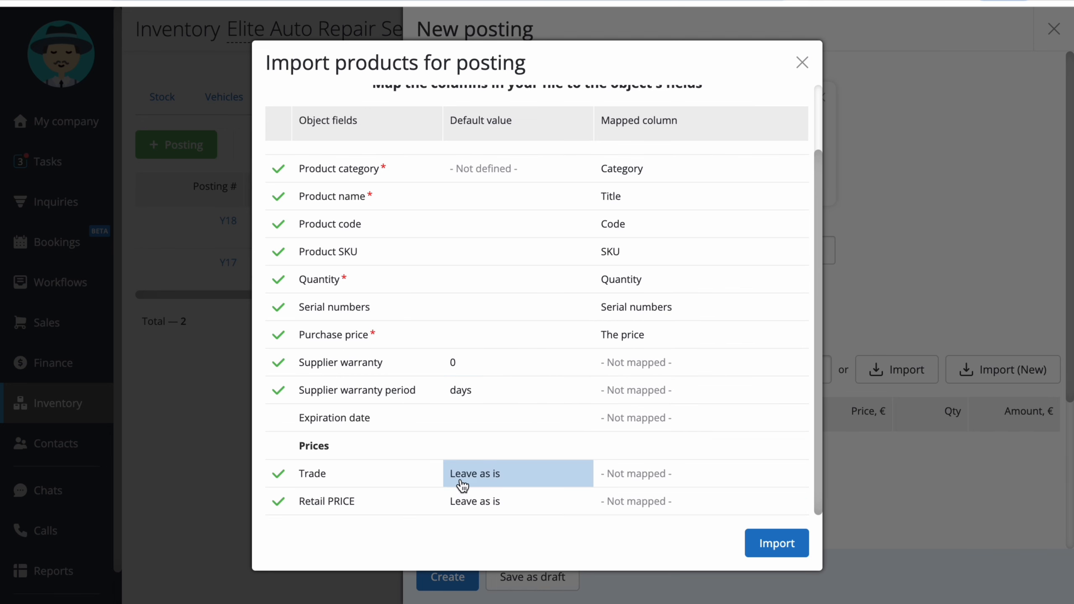
- Keep Retail PRICE recalculated by default, then map Trade to Recommended price and Retail PRICE to The price
click(516, 505)
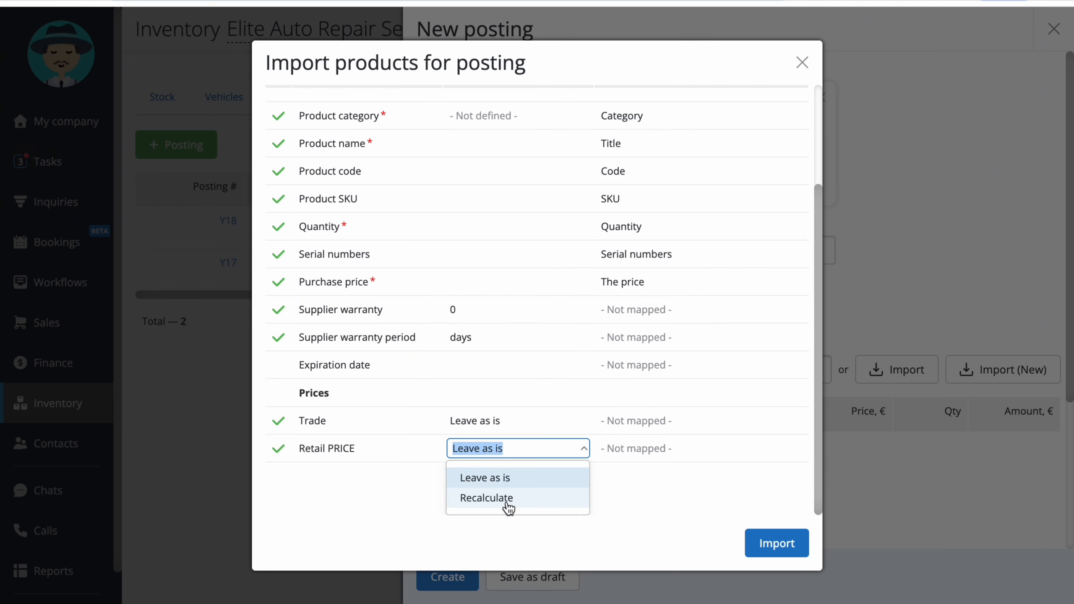
click(506, 504)
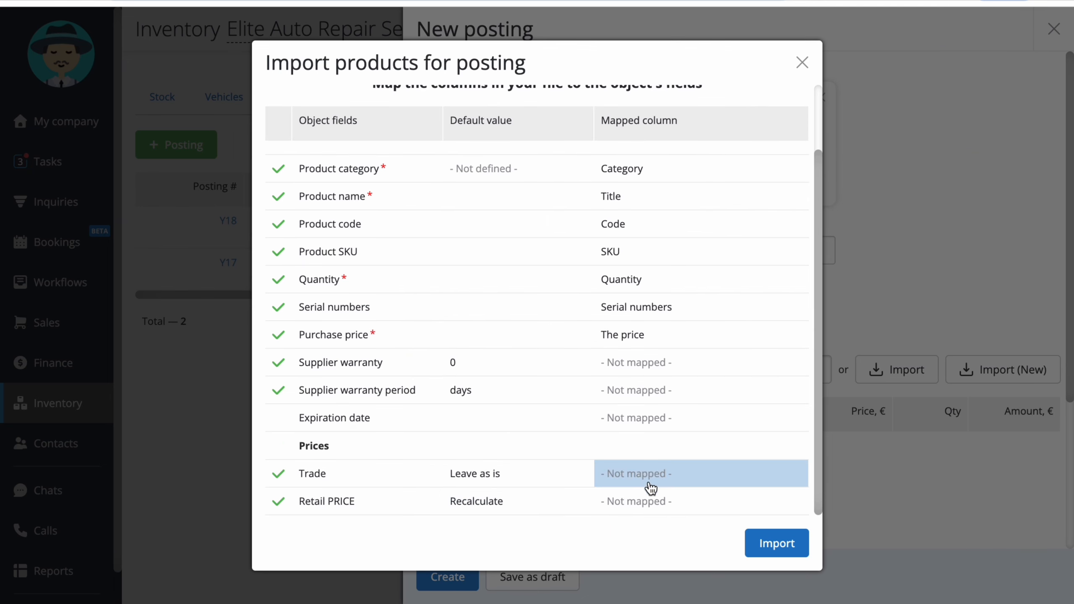
click(632, 487)
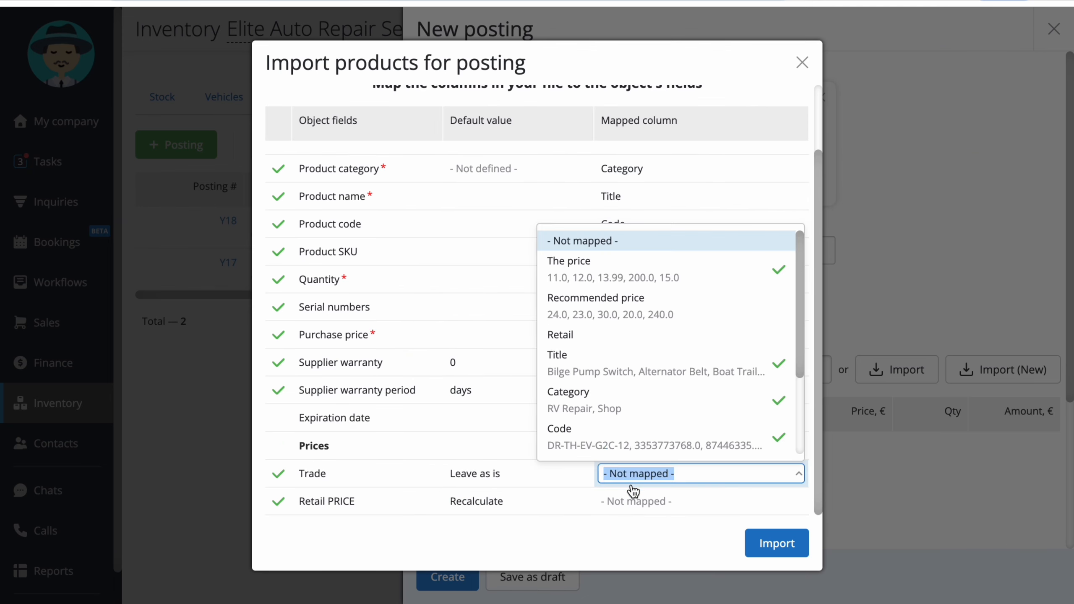
click(667, 308)
click(663, 501)
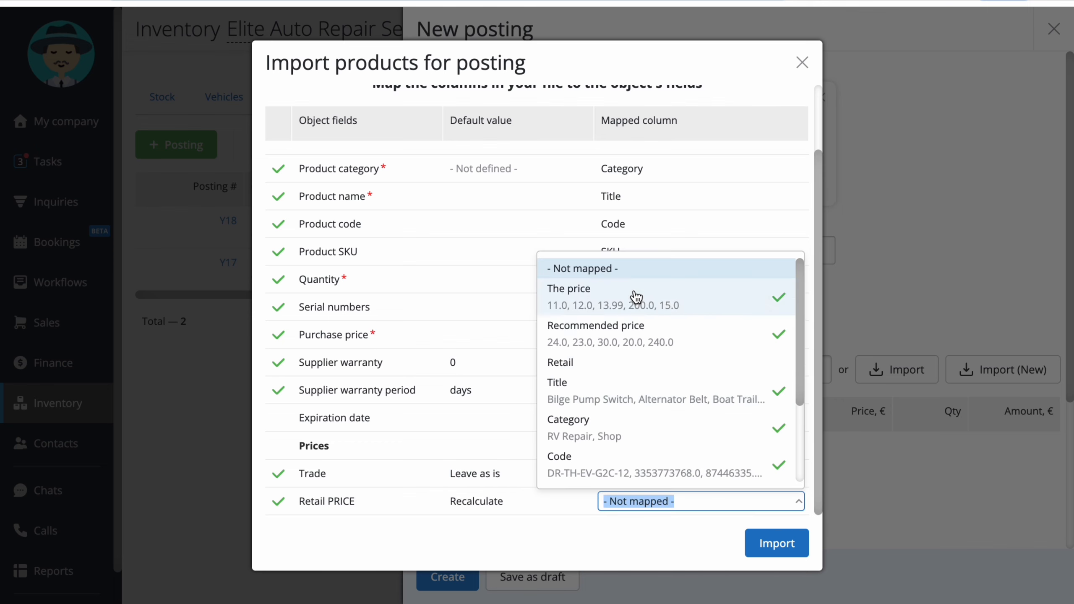
click(635, 298)
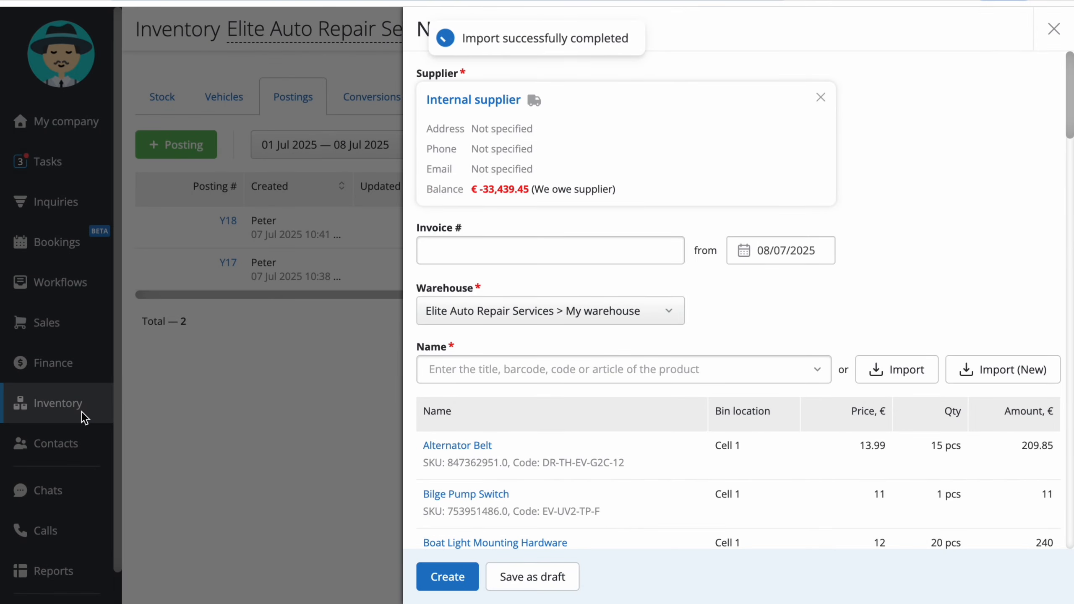
- Import the products and create the posting charged due to supplier balance
scroll(896, 325, down, 10)
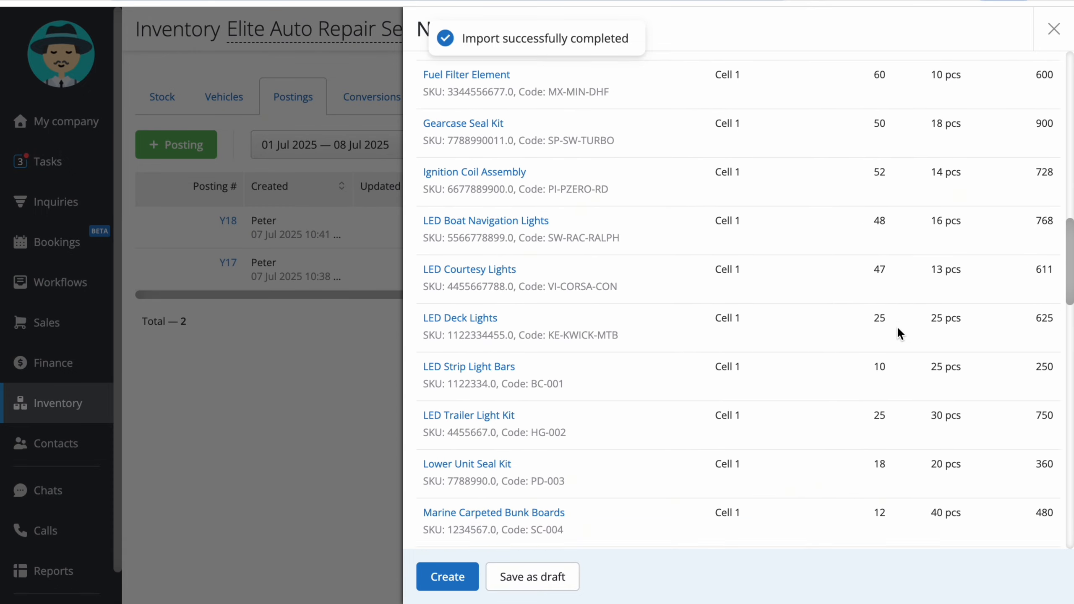
scroll(897, 325, up, 10)
scroll(552, 409, down, 15)
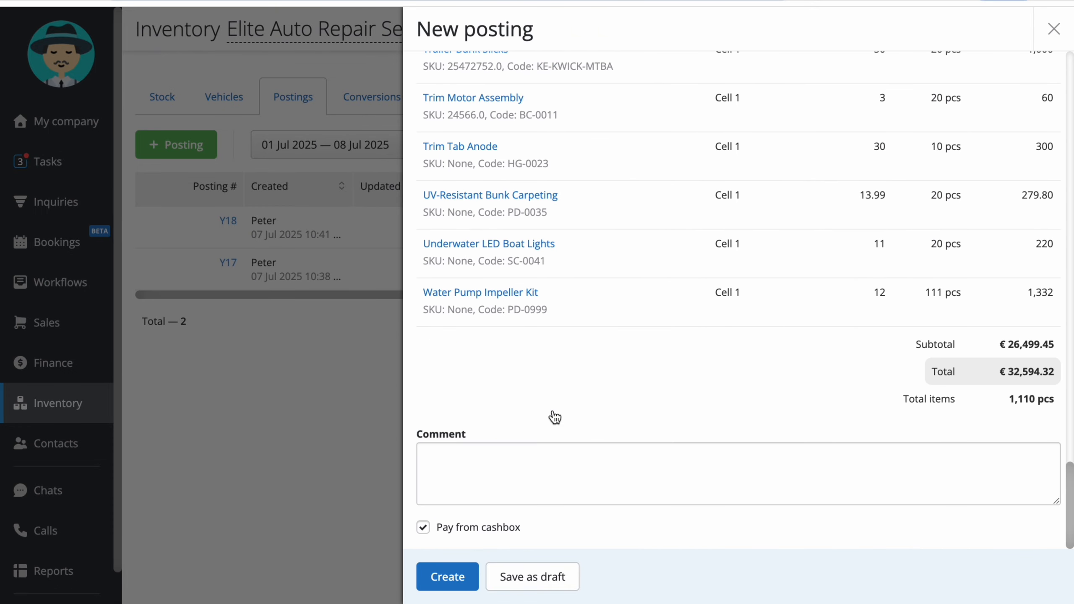
click(429, 581)
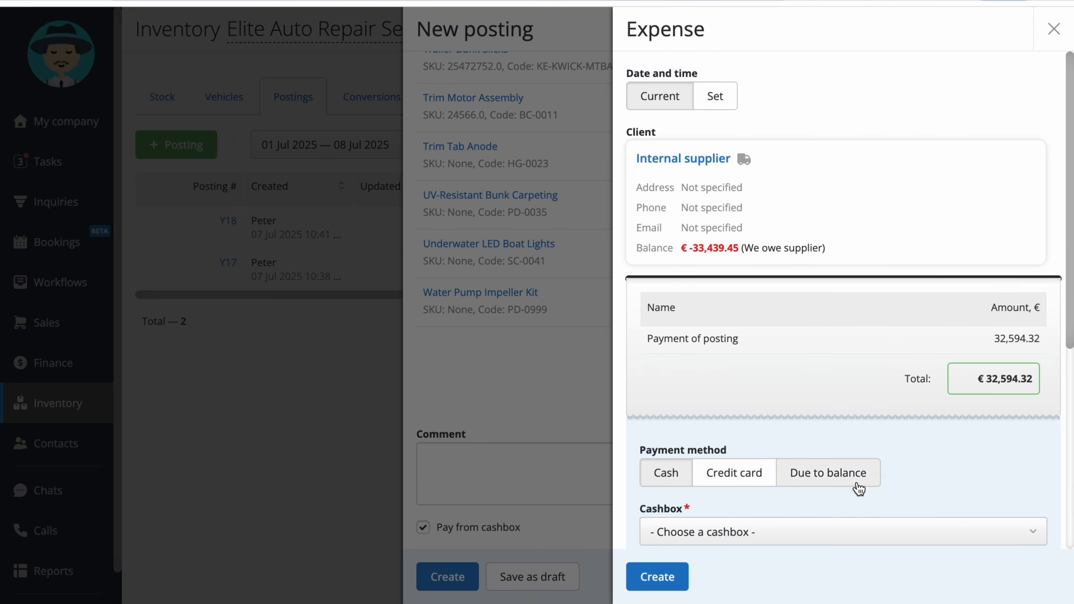
click(827, 471)
click(649, 576)
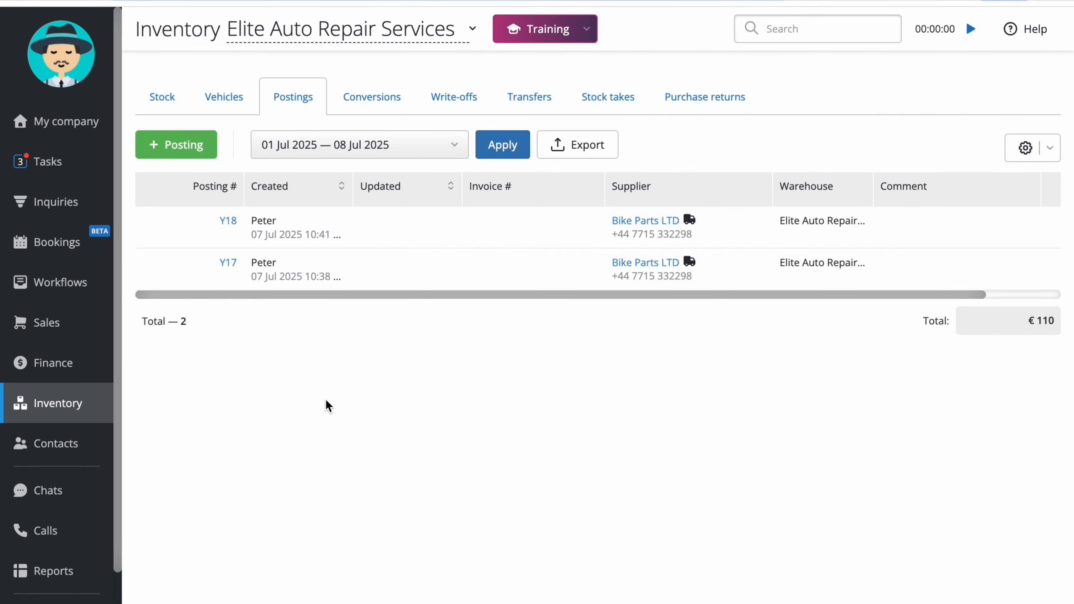
- Start another posting with Internal supplier chosen from the organizations list
click(174, 150)
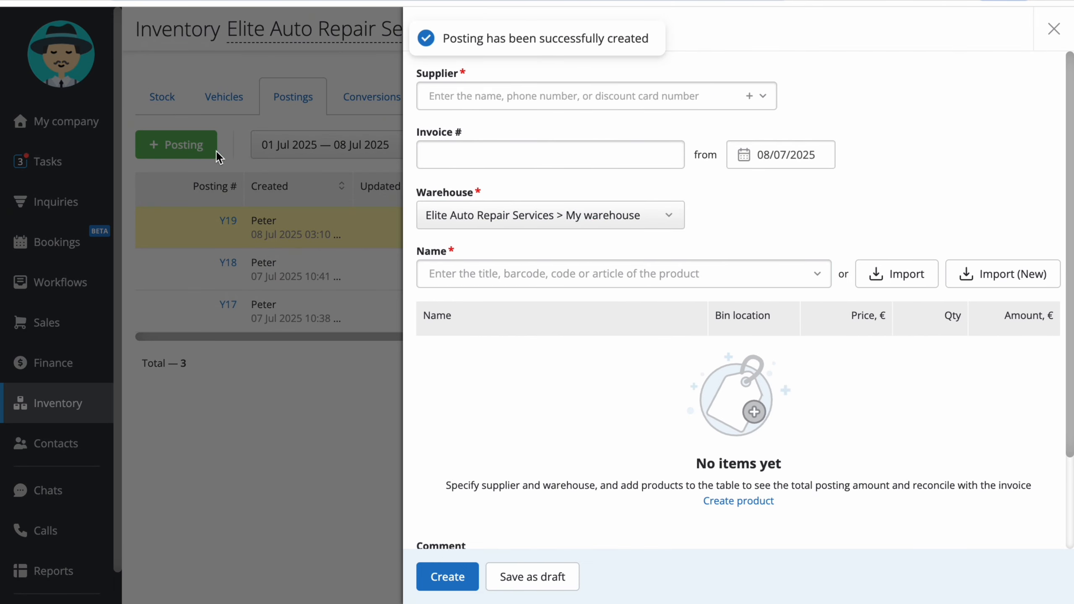
click(635, 94)
click(611, 142)
click(592, 192)
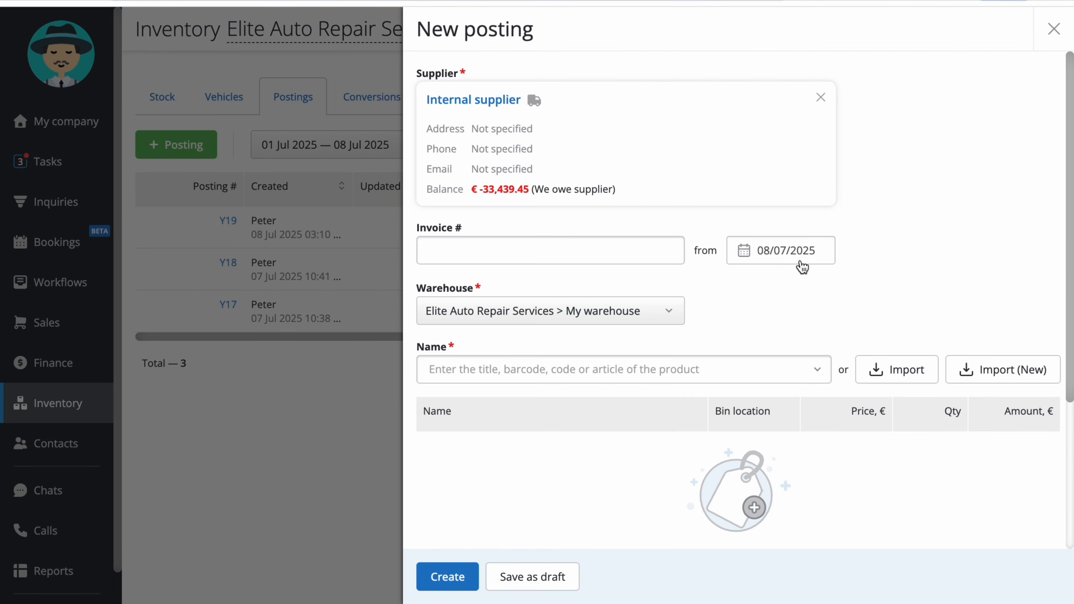
- Import the products from the Test Import Auto spreadsheet into the posting
click(1011, 369)
click(426, 324)
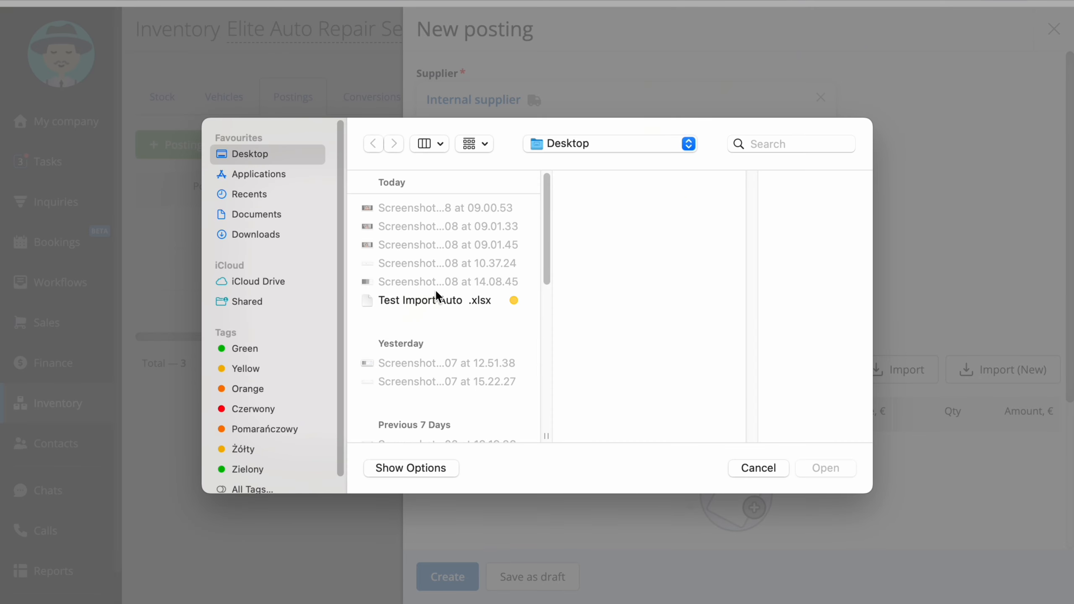
double_click(447, 299)
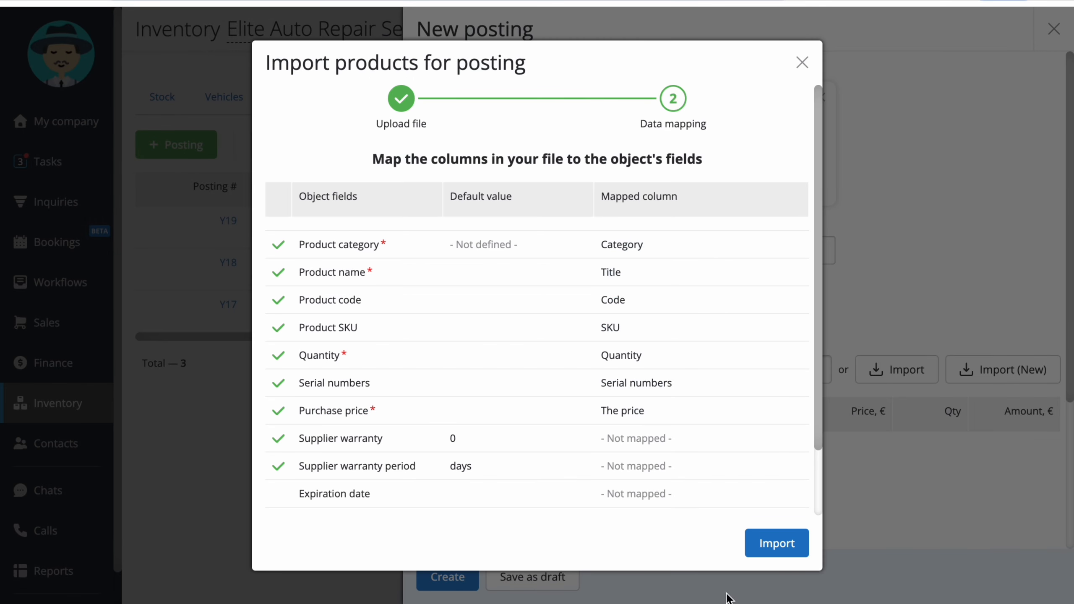
click(799, 546)
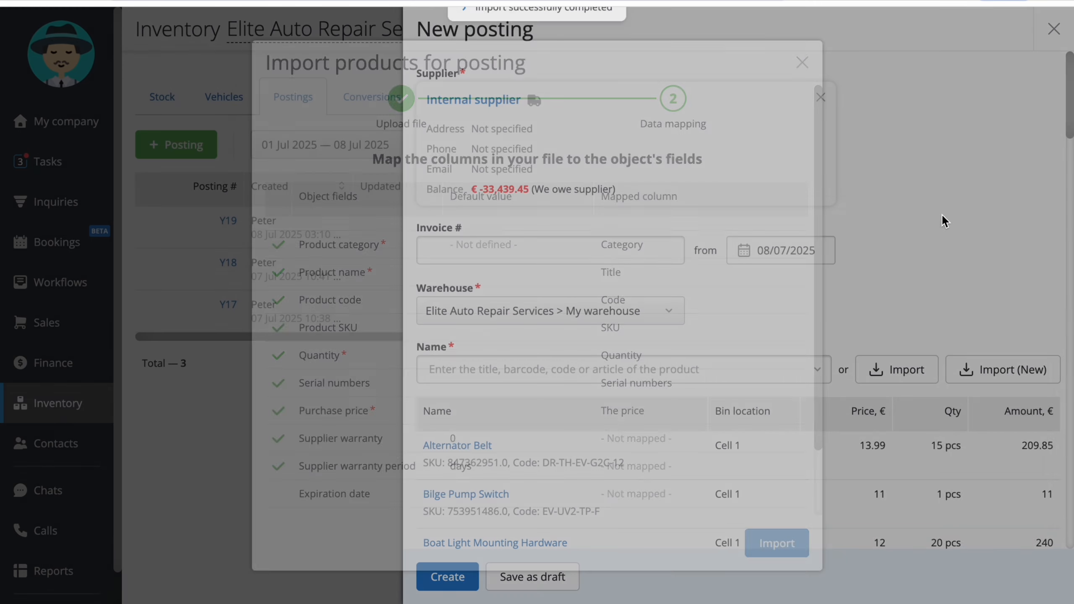
scroll(941, 211, down, 5)
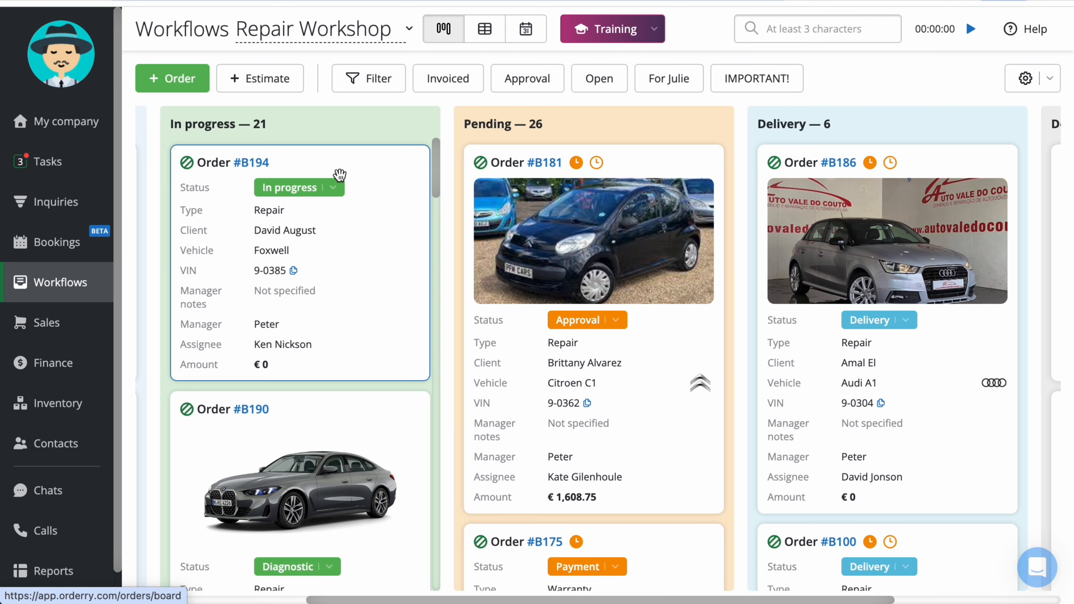
- Move order #B194 toward Pending and group the board columns by technician
drag(338, 174, 388, 247)
click(1024, 78)
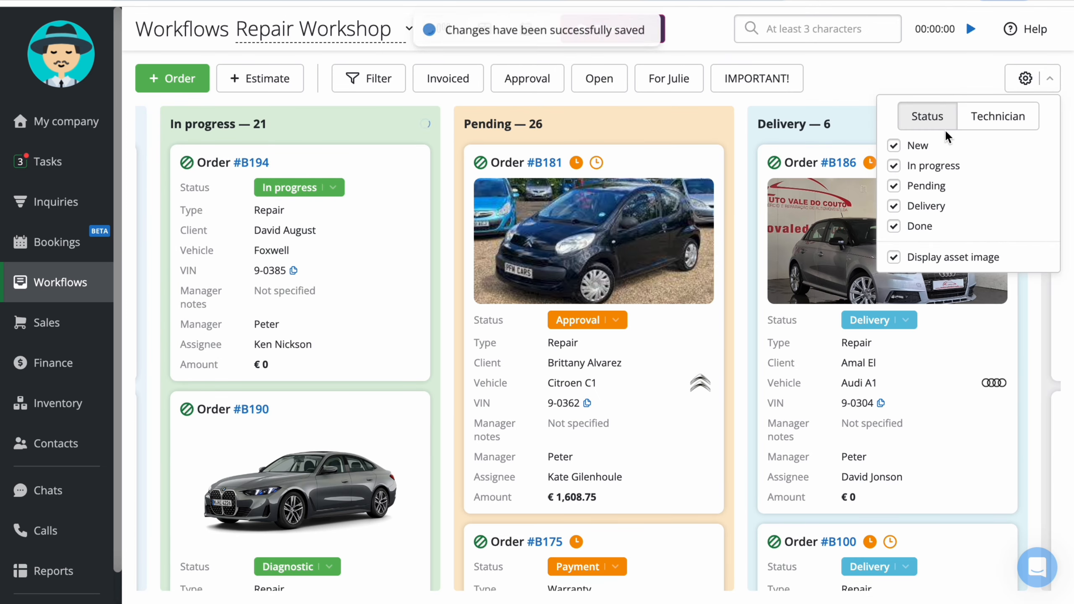
click(998, 115)
click(799, 150)
scroll(659, 321, down, 15)
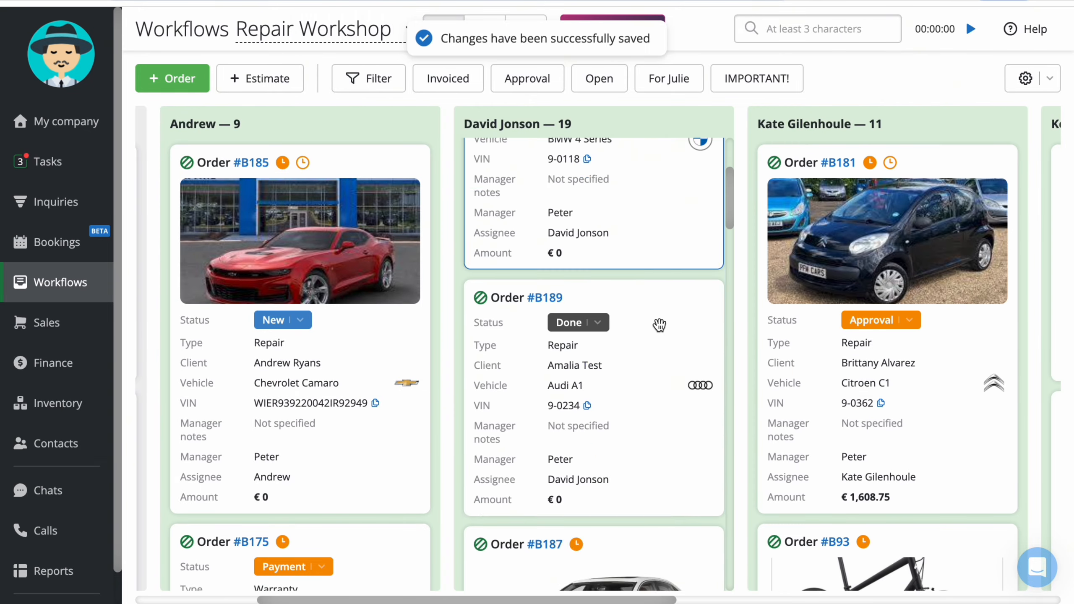
- In the orders table, toggle the Urgent filter, then select all orders for bulk actions
click(485, 30)
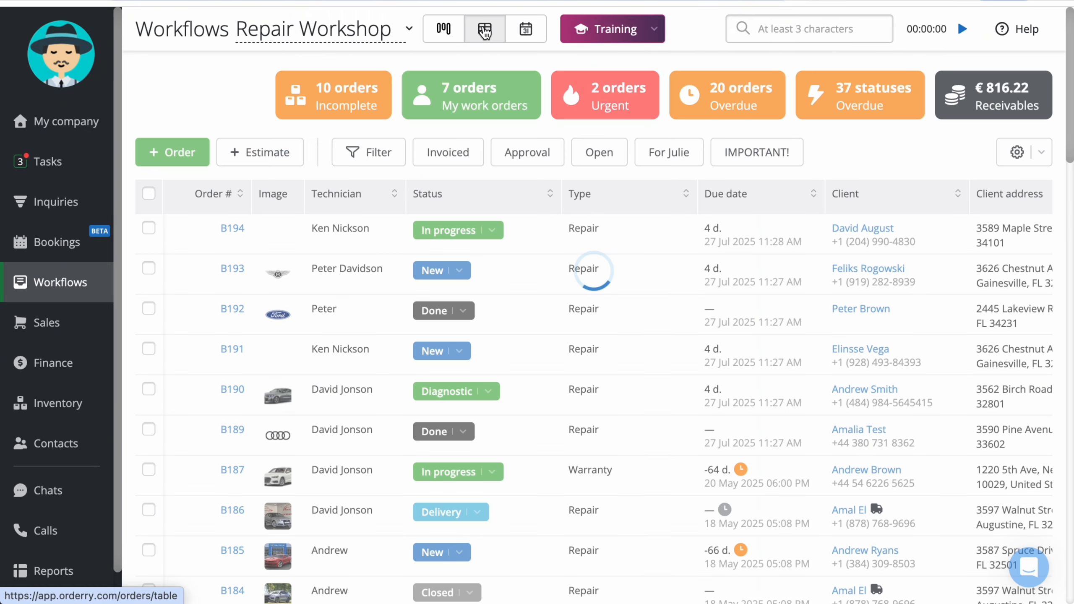
click(604, 103)
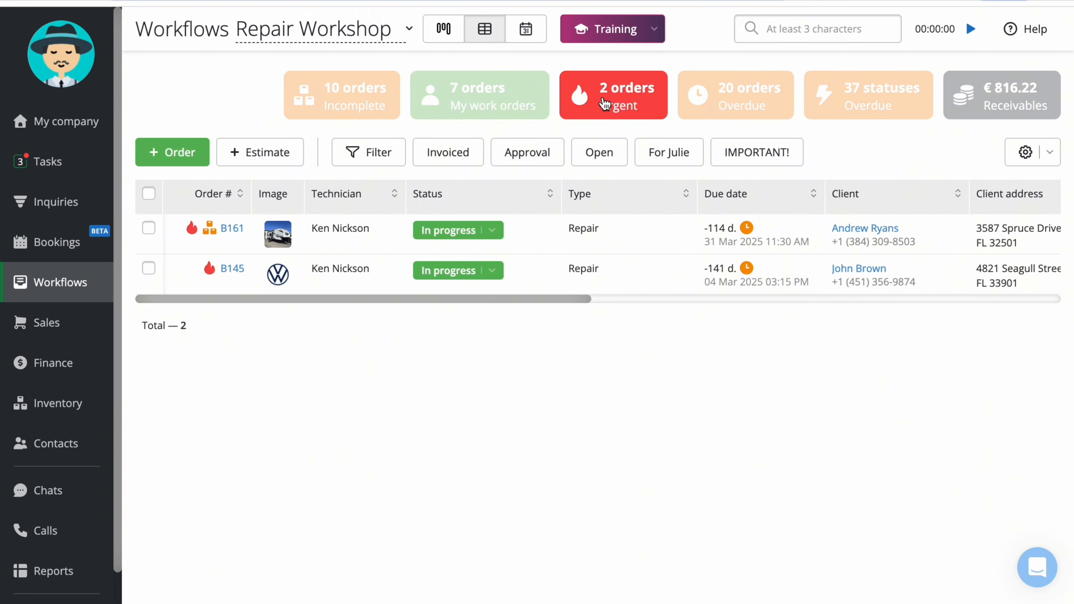
click(605, 103)
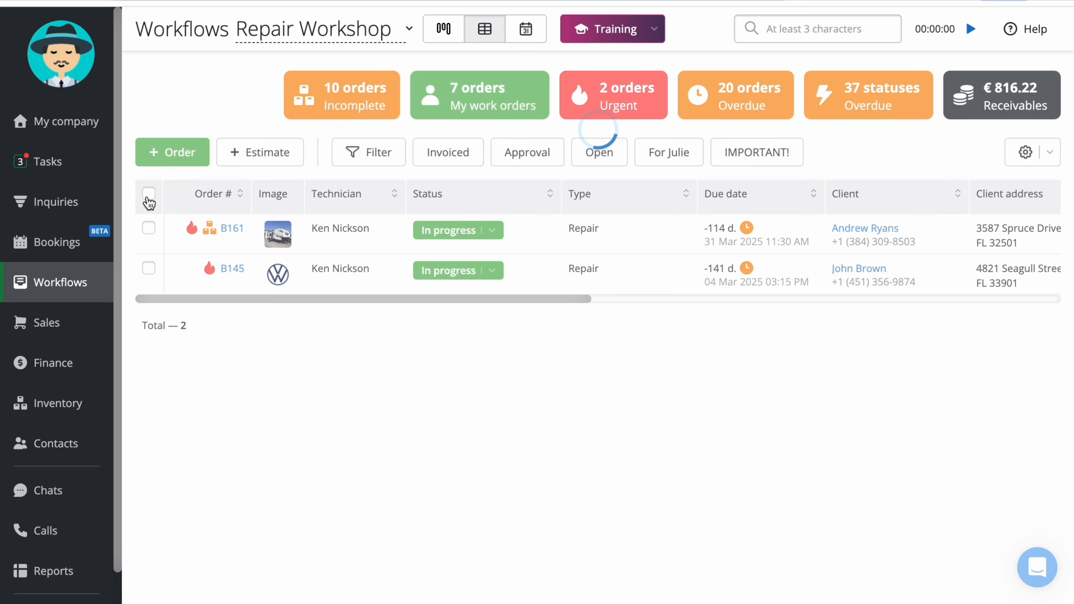
click(149, 196)
click(236, 540)
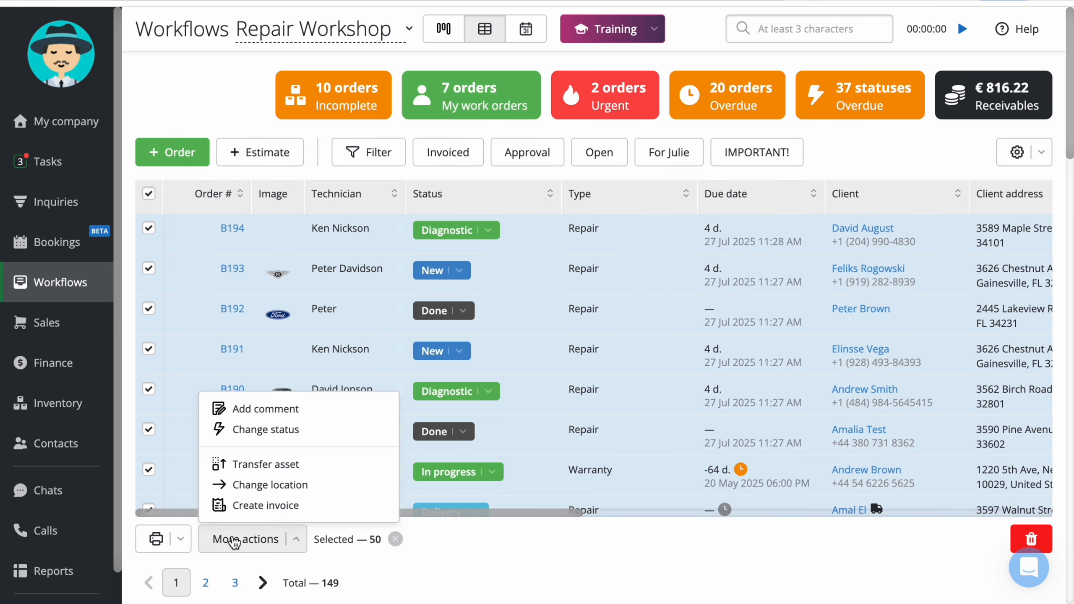
- In the weekly calendar, try rescheduling the Amalia Test booking and group by resource
click(525, 29)
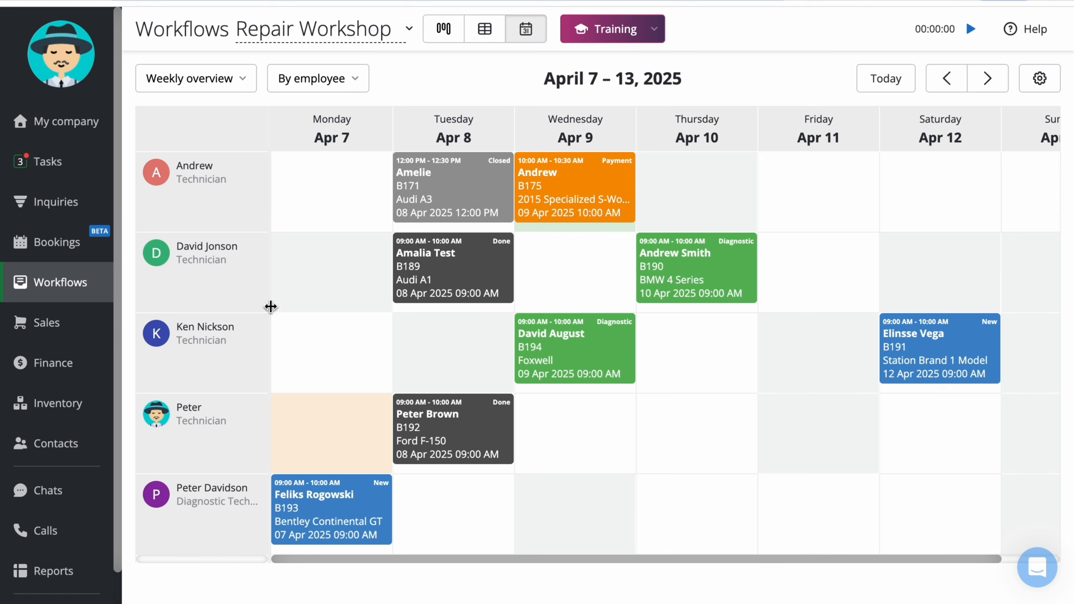
mouse_move(451, 269)
mouse_down()
mouse_move(547, 268)
mouse_move(663, 354)
mouse_move(471, 268)
mouse_up()
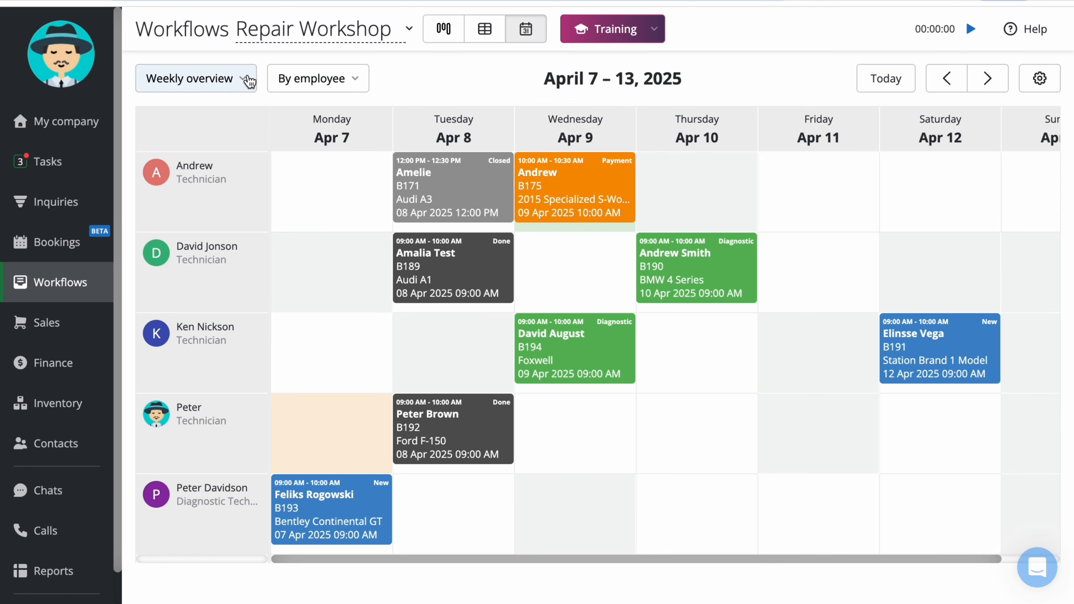
click(244, 79)
click(317, 78)
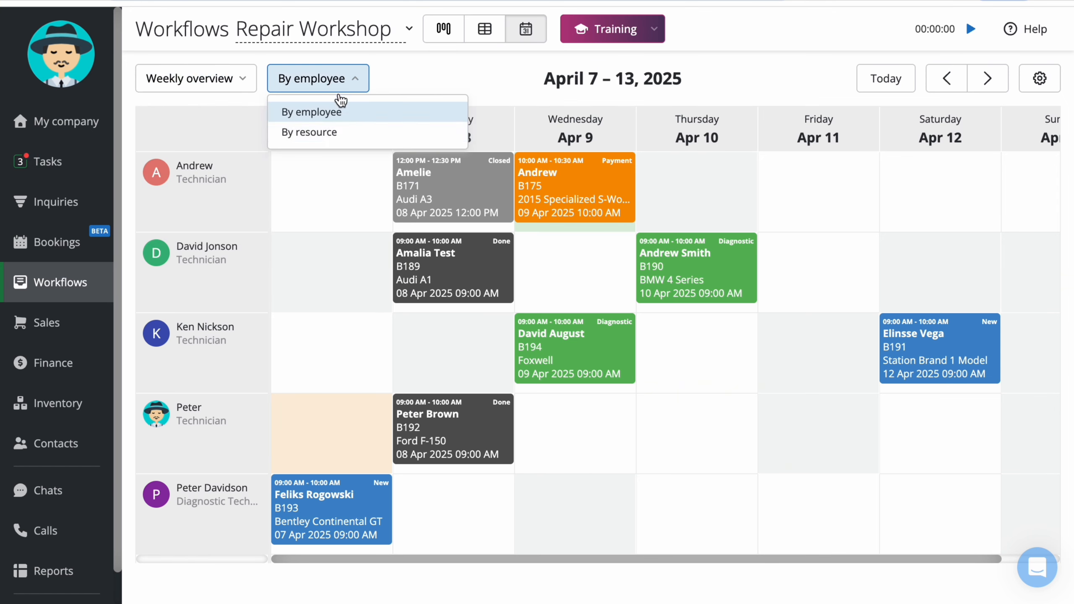
click(335, 133)
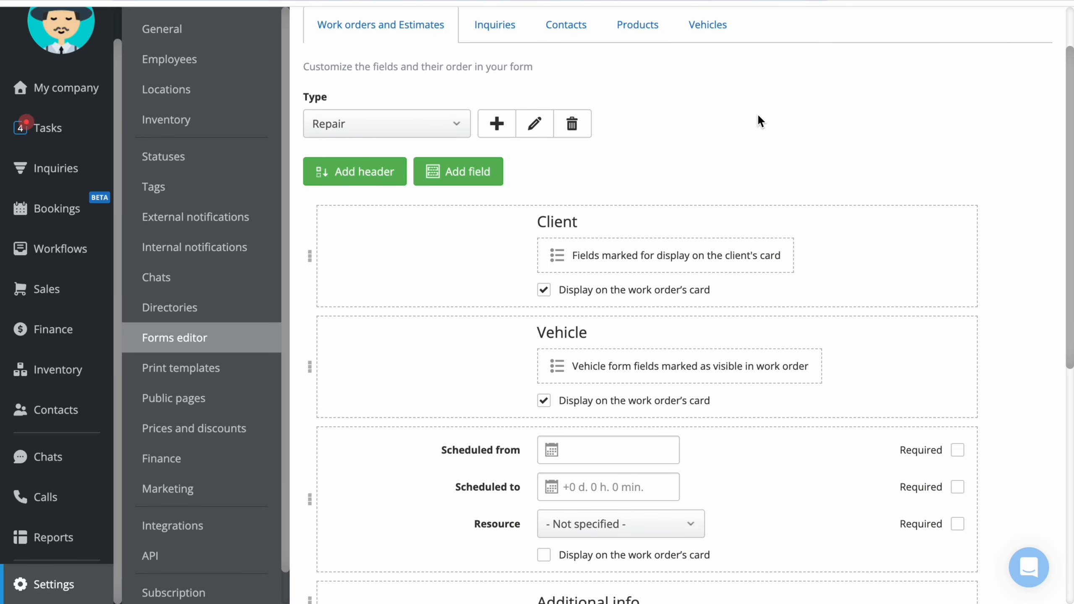
- Review the Rental and Truck refurbishment order forms in the Forms editor
scroll(756, 121, up, 1)
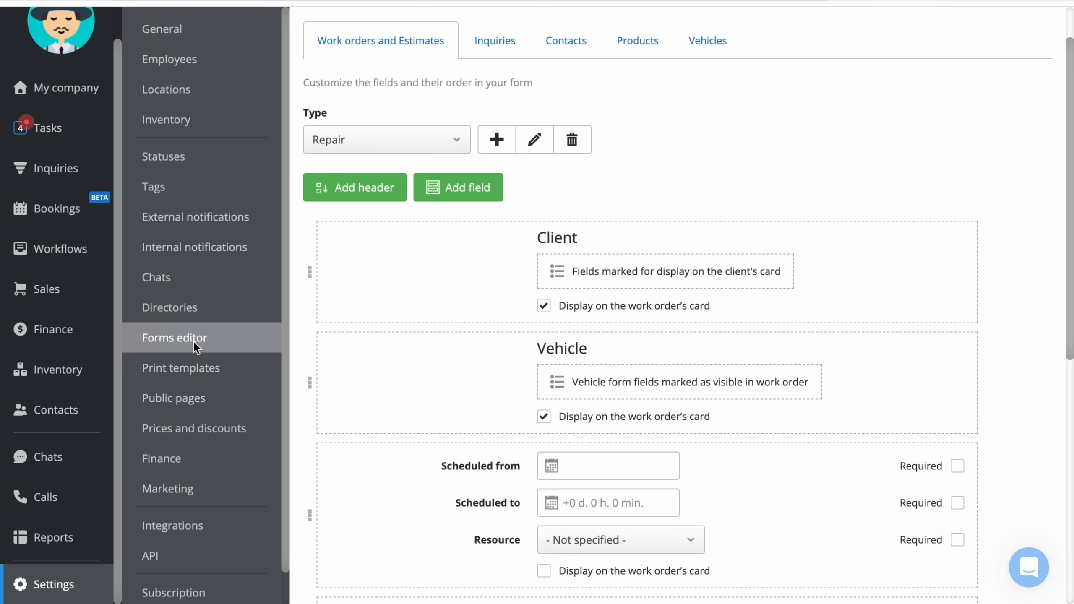
click(445, 140)
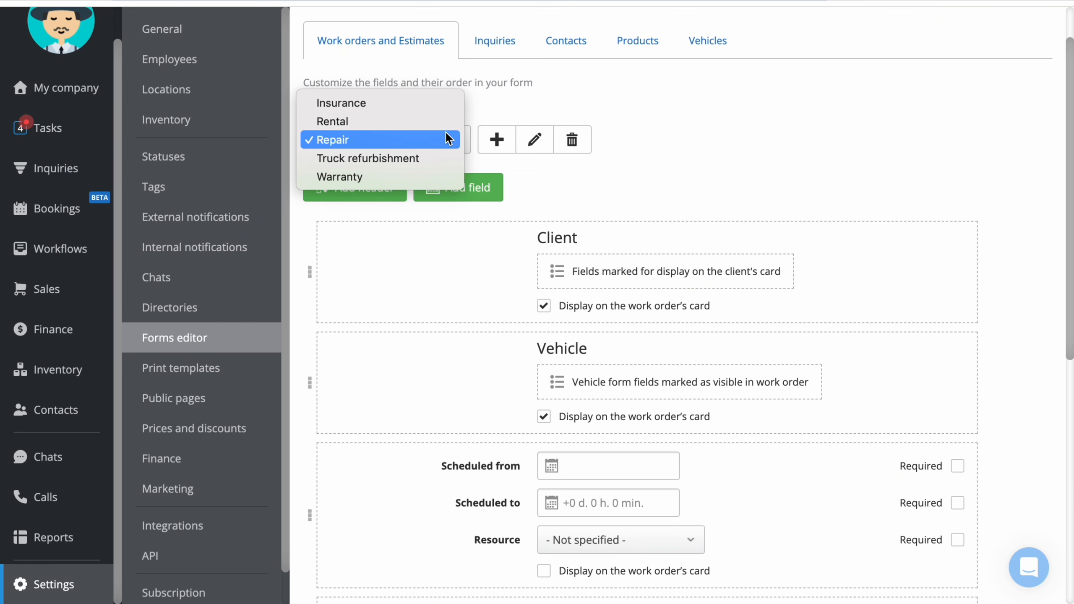
click(443, 118)
click(438, 197)
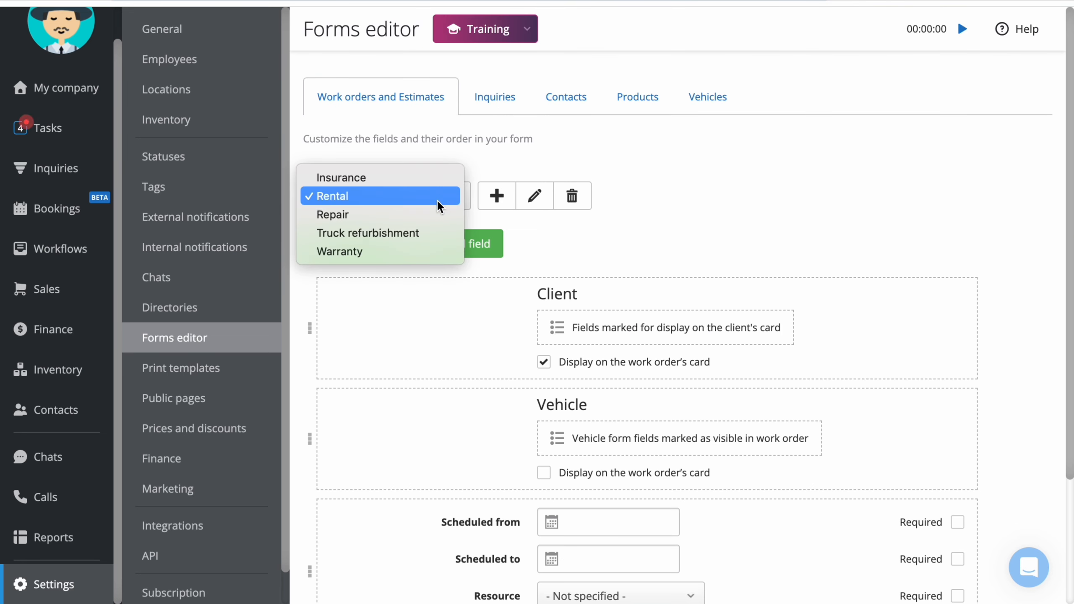
click(430, 233)
scroll(748, 232, down, 10)
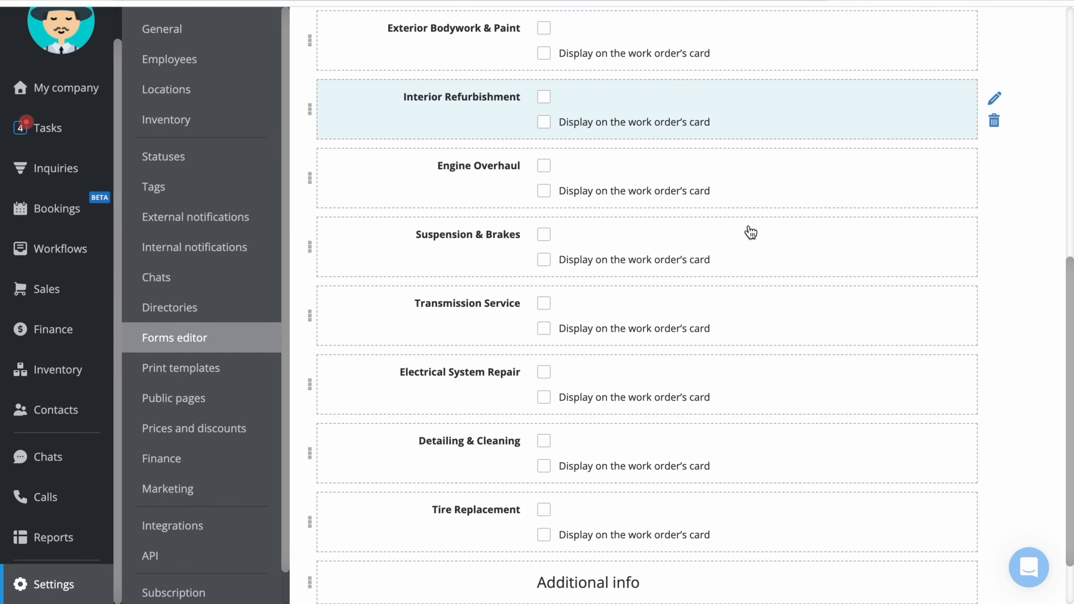
scroll(749, 231, up, 10)
- Open the Insurance order form's settings panel, then close it
click(423, 199)
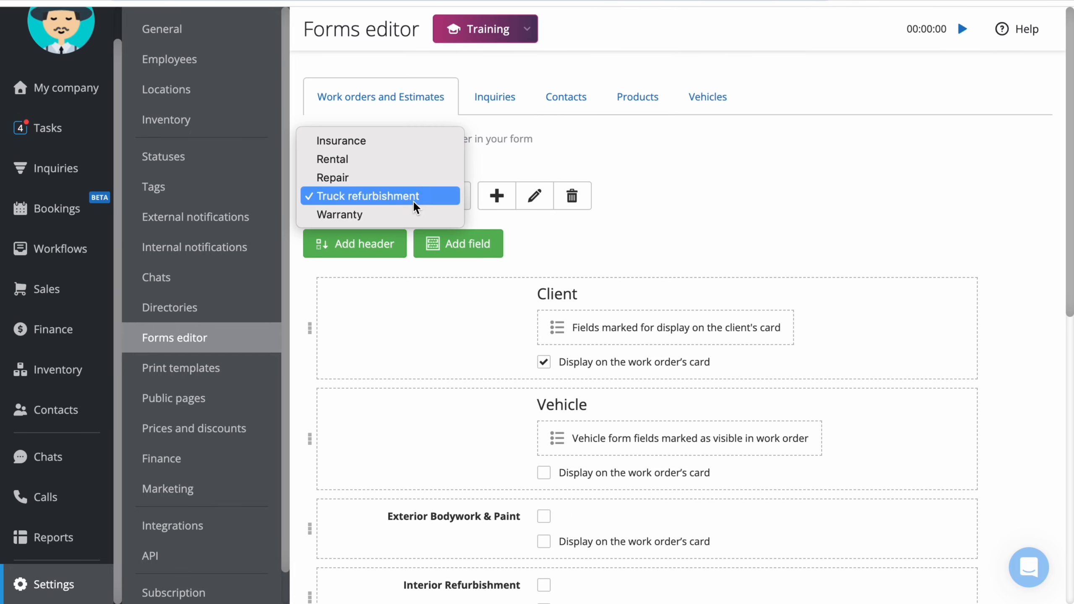
click(415, 142)
scroll(698, 218, down, 10)
scroll(689, 221, up, 6)
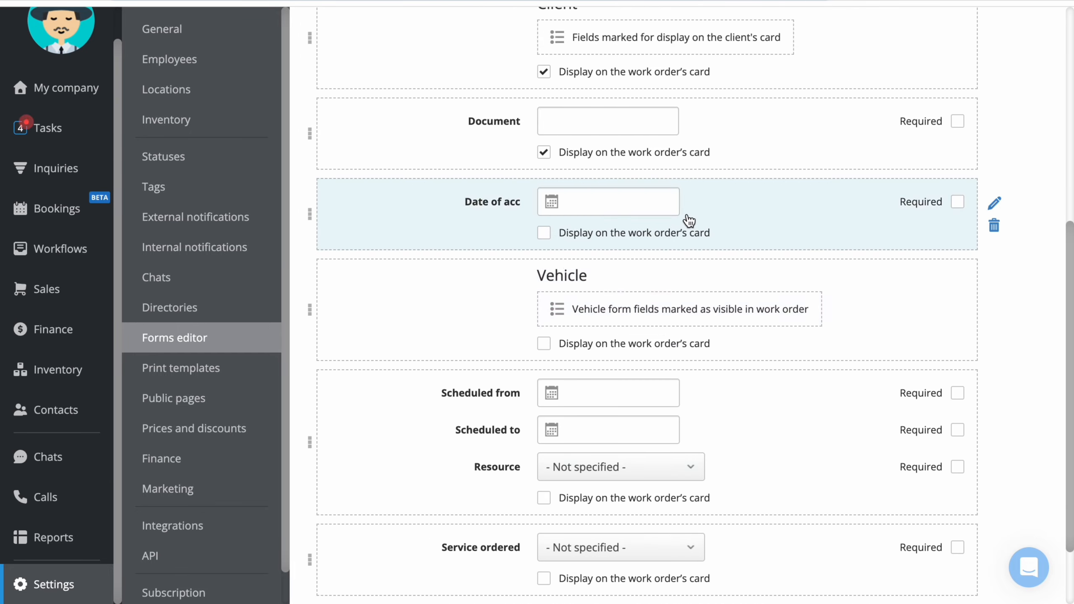
click(533, 17)
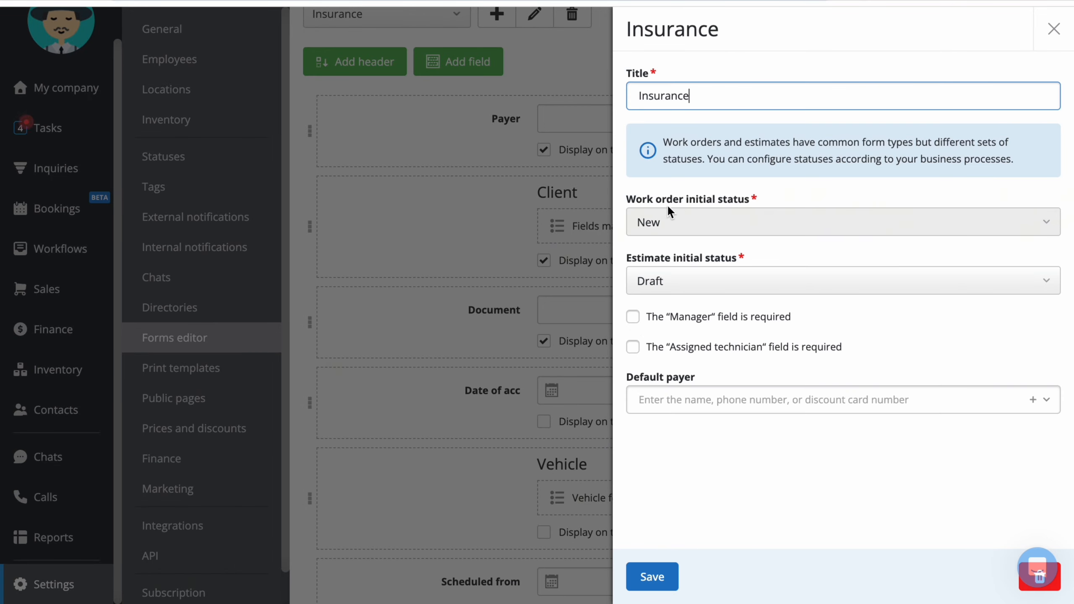
click(503, 172)
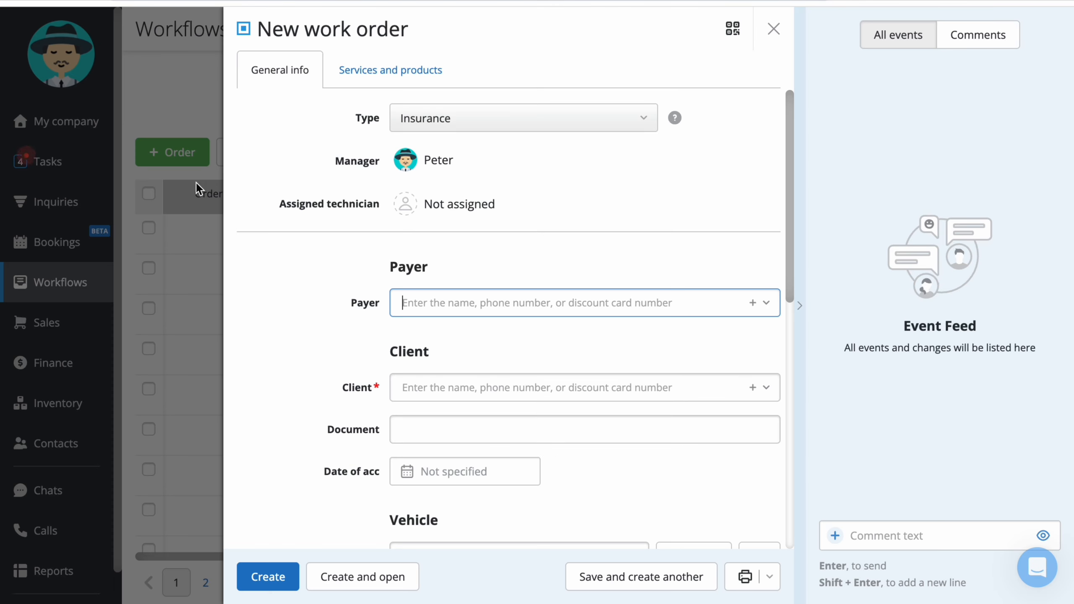
- Start a new work order and view its fields as Insurance, then Truck refurbishment type
click(196, 183)
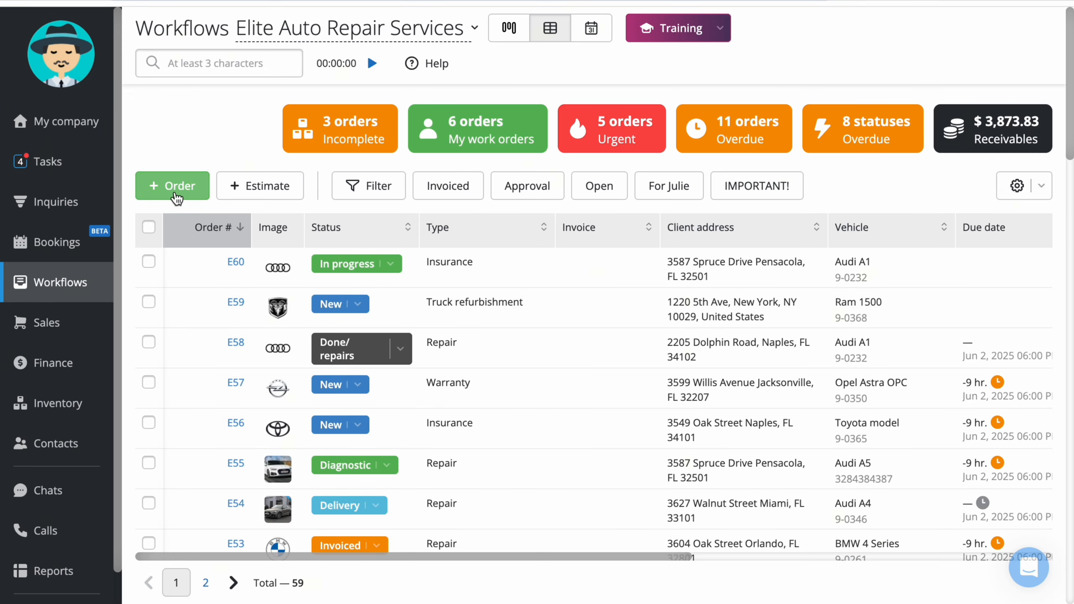
click(175, 193)
click(542, 118)
click(535, 138)
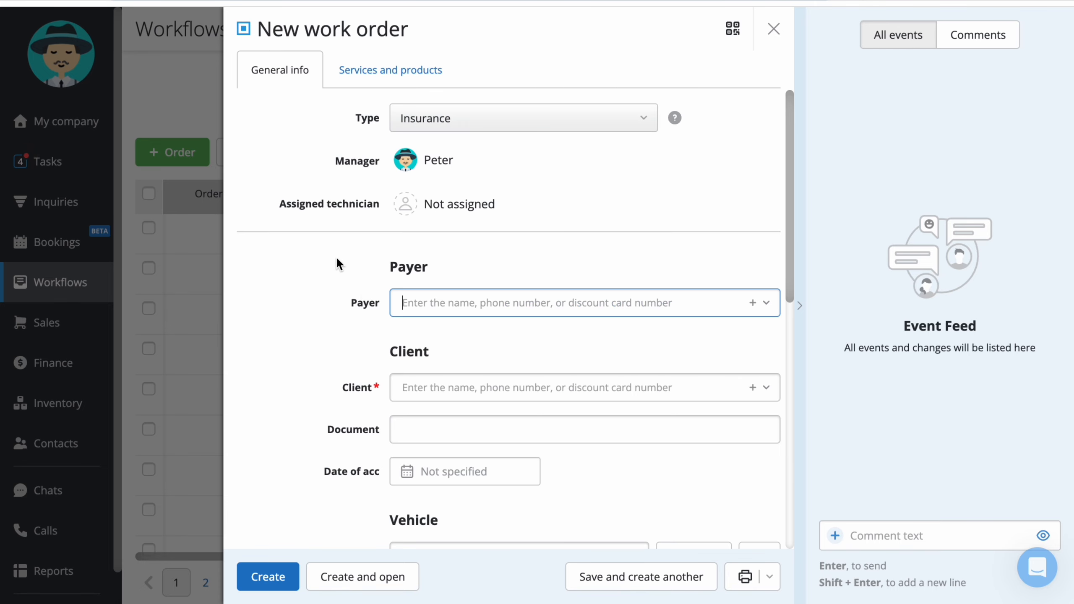
click(495, 118)
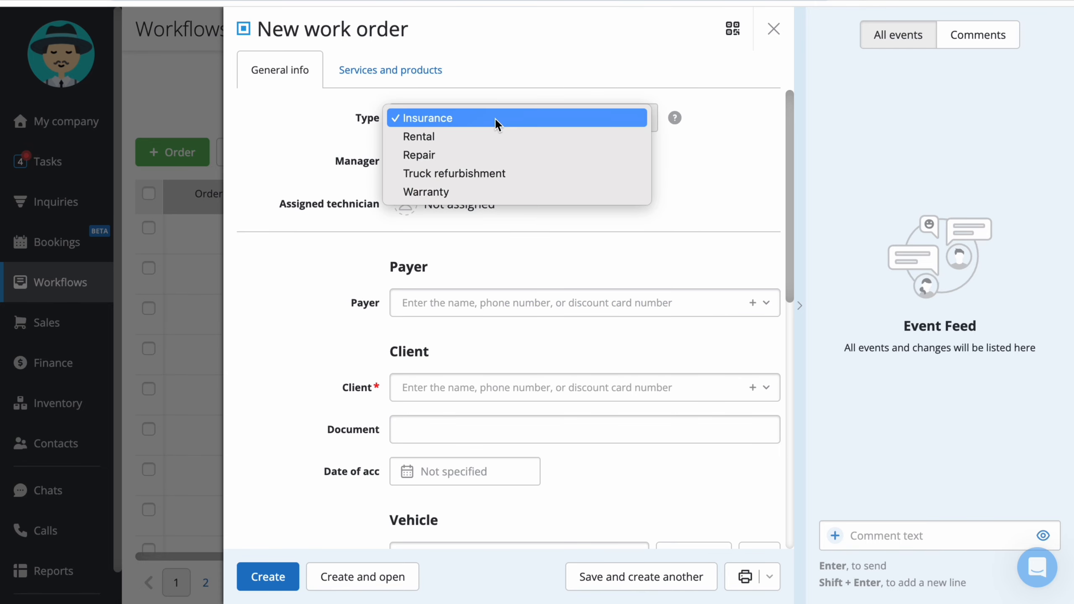
click(486, 174)
scroll(318, 308, down, 1)
scroll(317, 306, down, 5)
scroll(318, 308, up, 6)
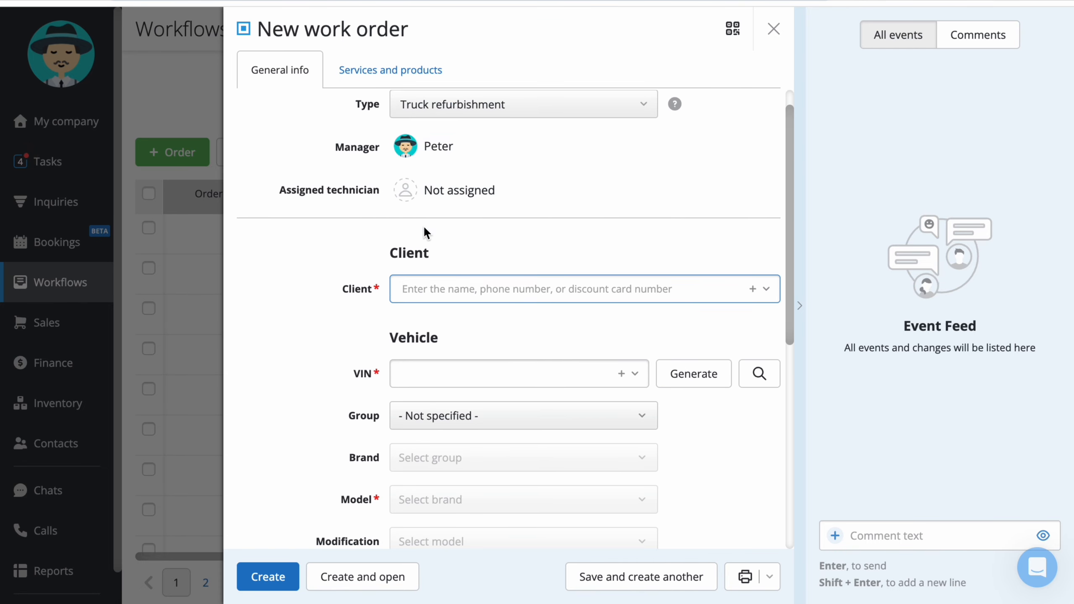
- Switch the order type to Repair, review its fields, then close order E54
click(513, 115)
click(479, 100)
scroll(294, 320, down, 5)
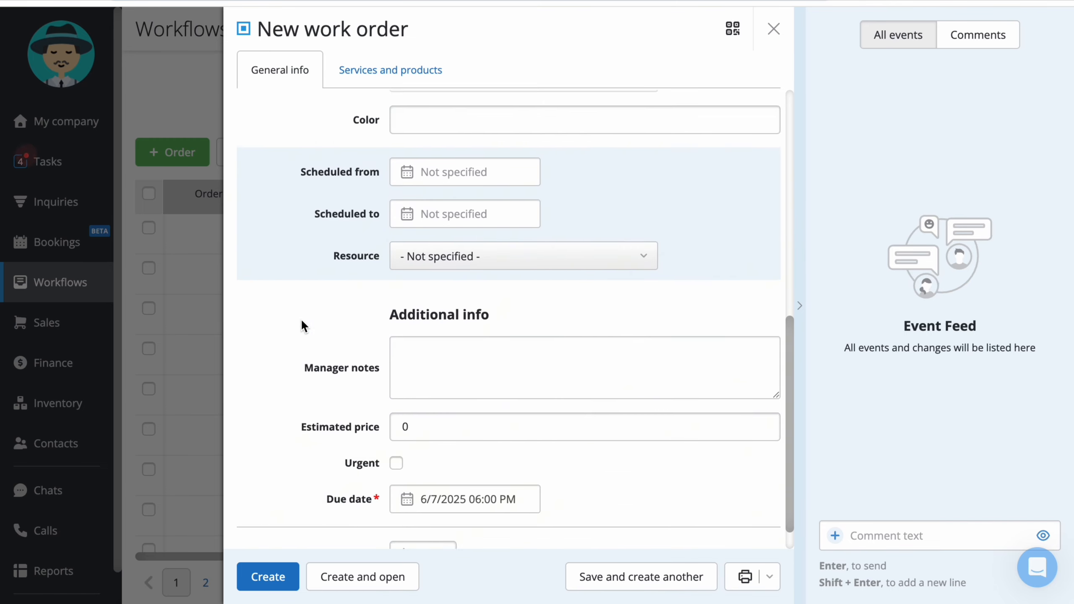
scroll(301, 319, up, 5)
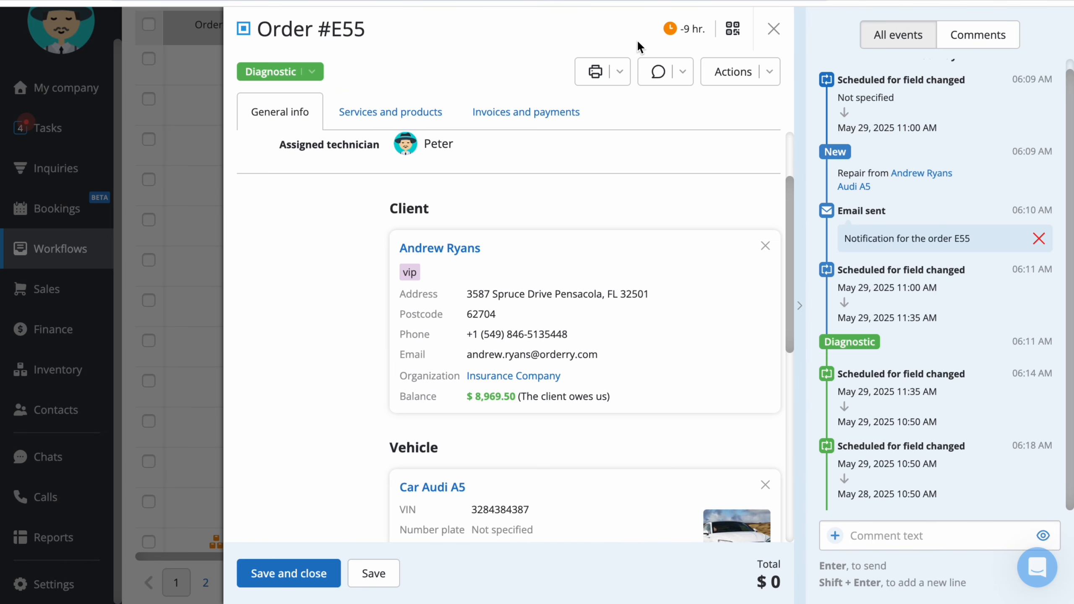
scroll(309, 260, down, 2)
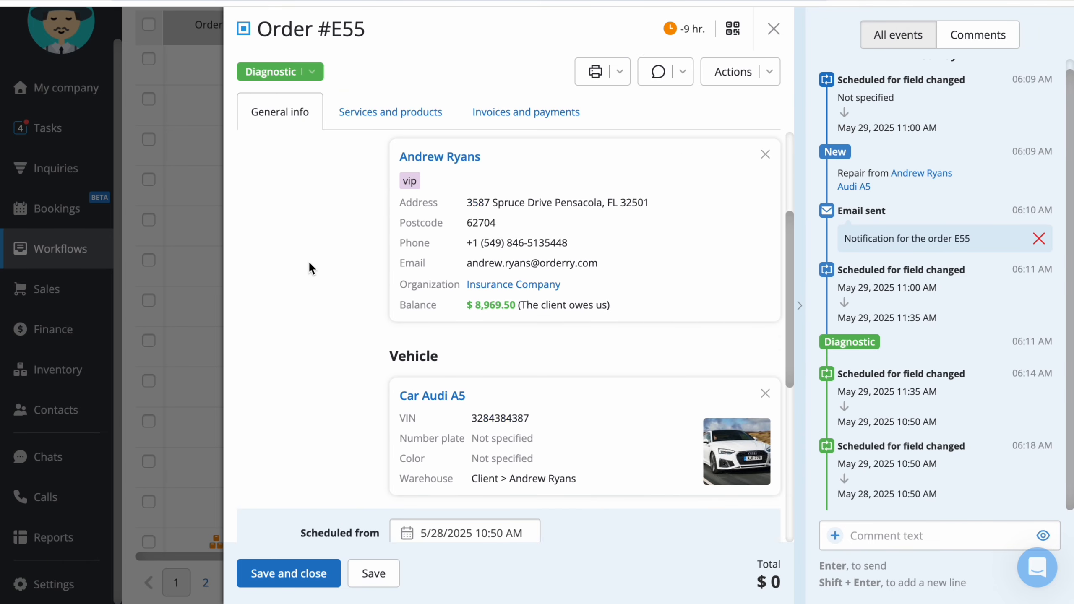
scroll(309, 260, up, 2)
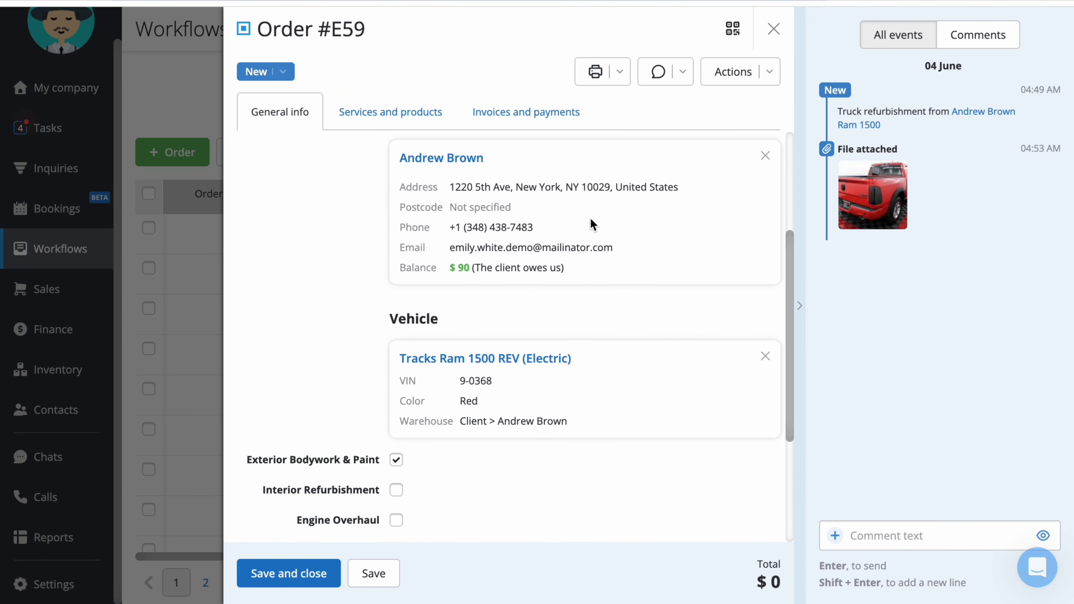
scroll(737, 233, up, 2)
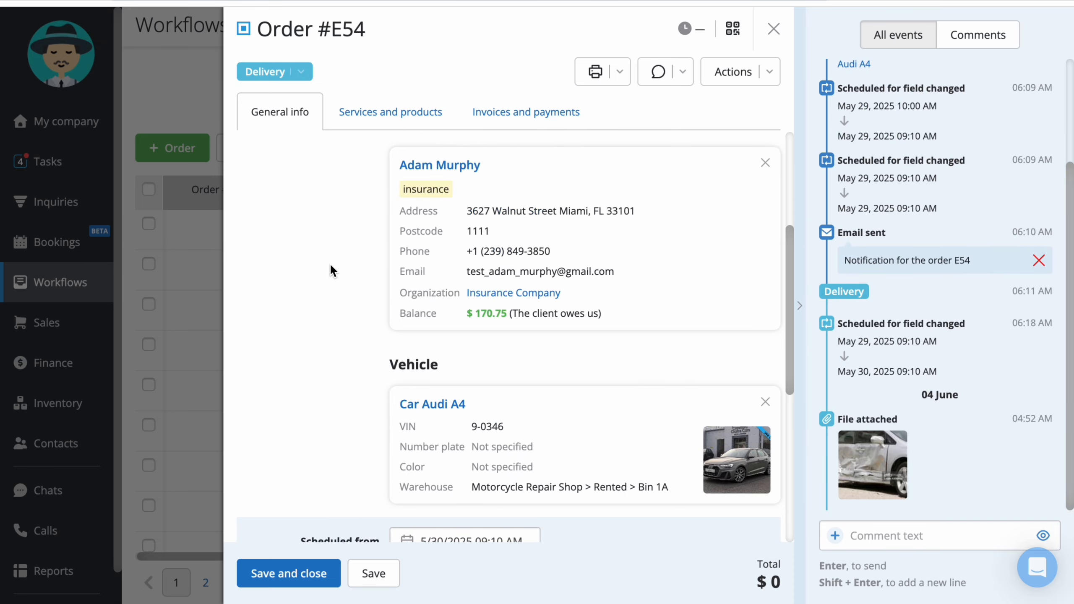
scroll(336, 273, down, 3)
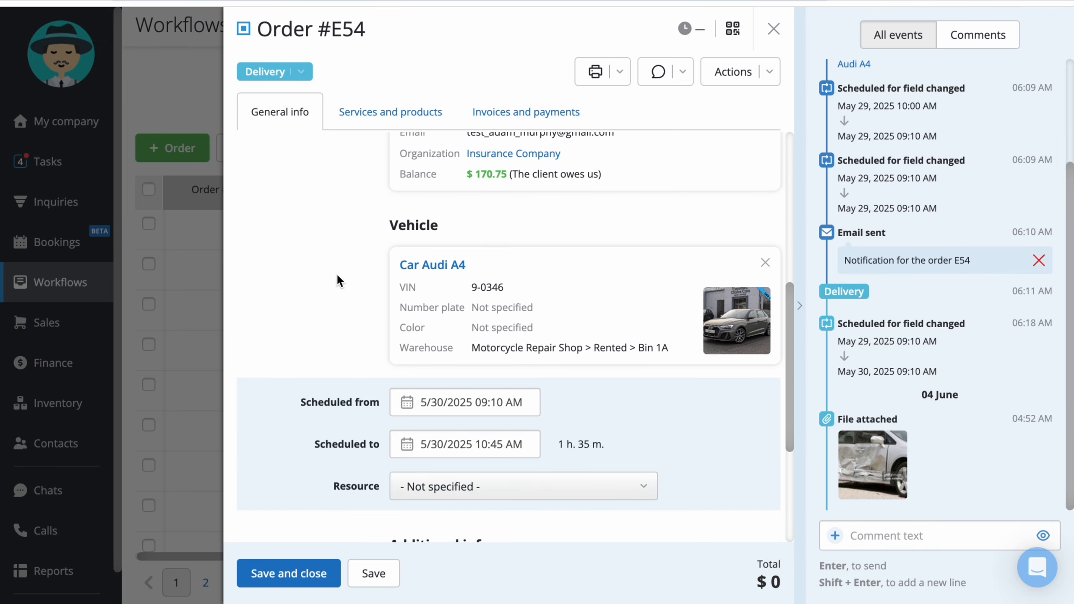
scroll(336, 273, up, 1)
click(772, 30)
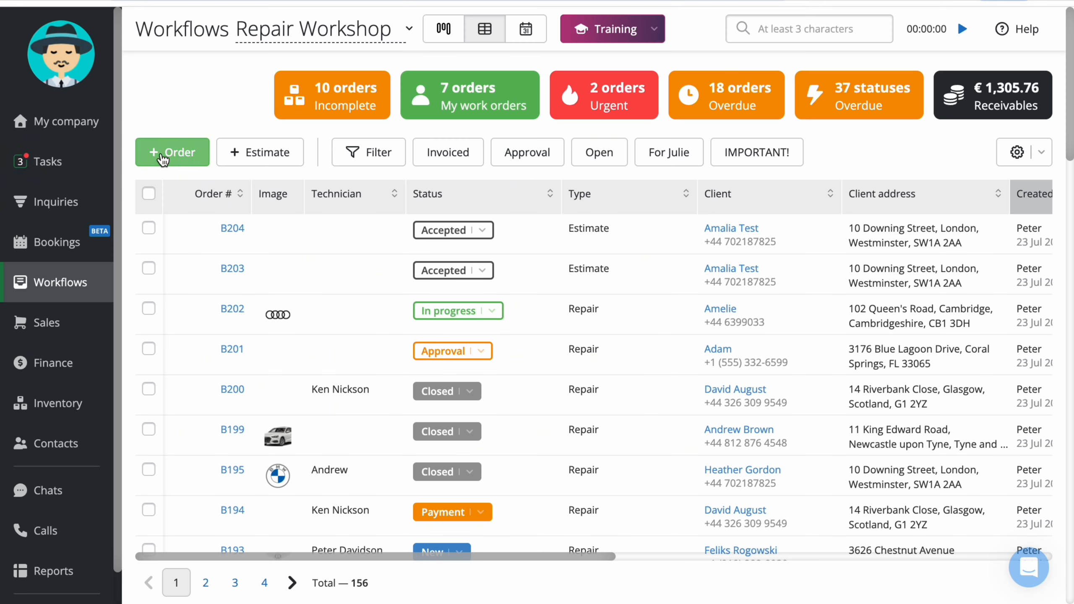
- Start a new Repair work order and assign a technician to it
click(160, 152)
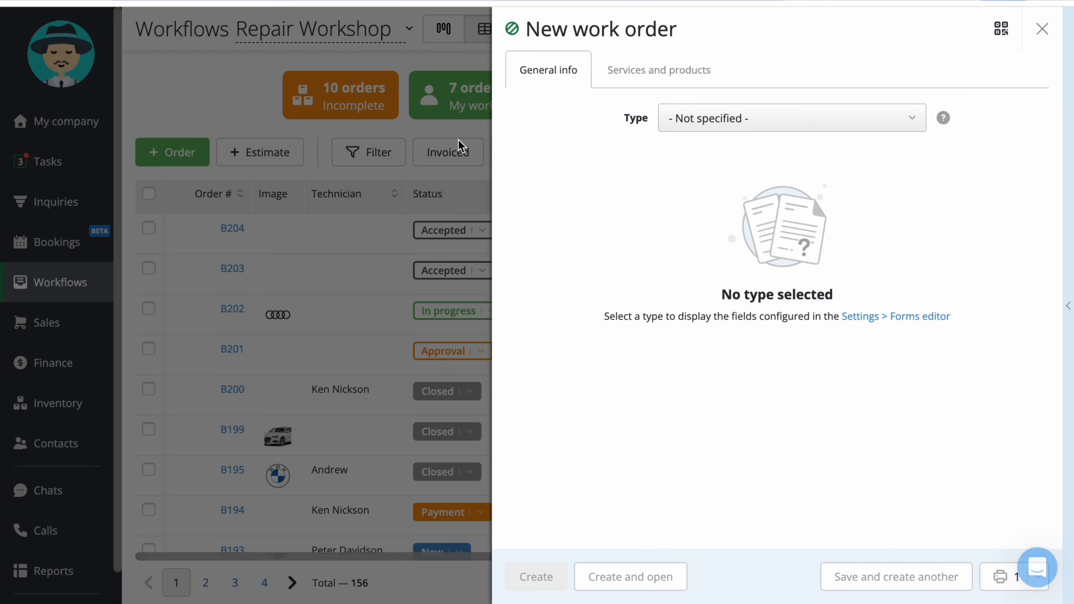
click(743, 117)
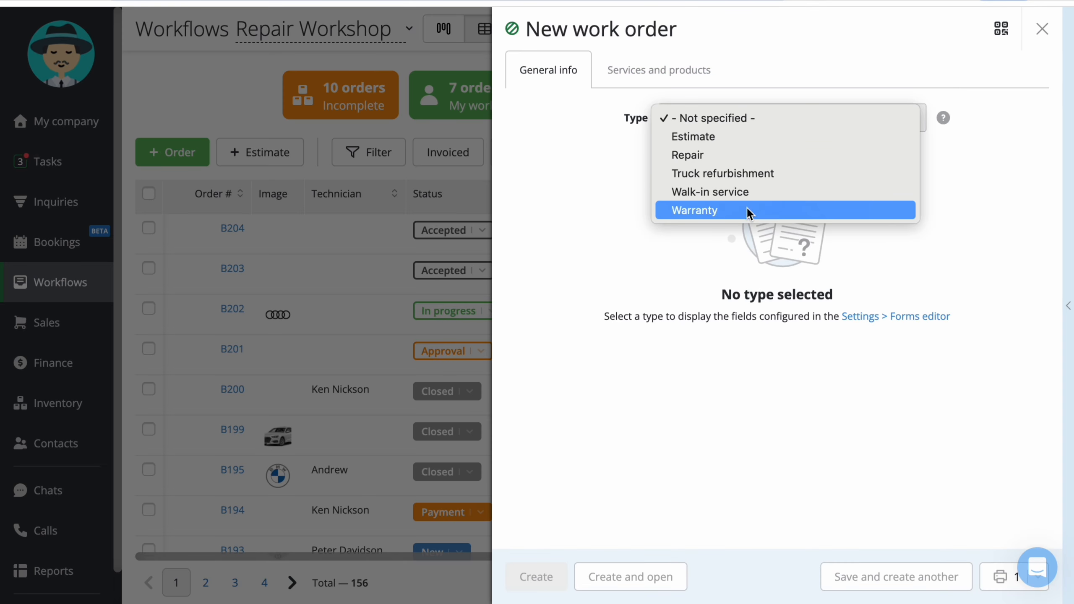
click(733, 156)
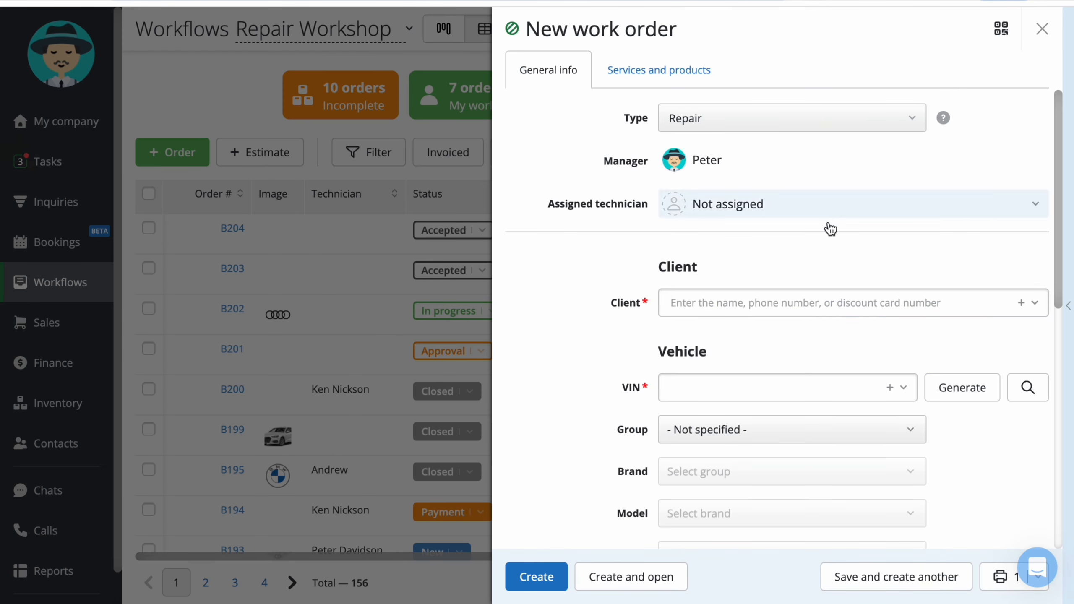
click(824, 208)
click(823, 282)
scroll(582, 260, down, 2)
- Search for and select the existing client for the order
click(738, 212)
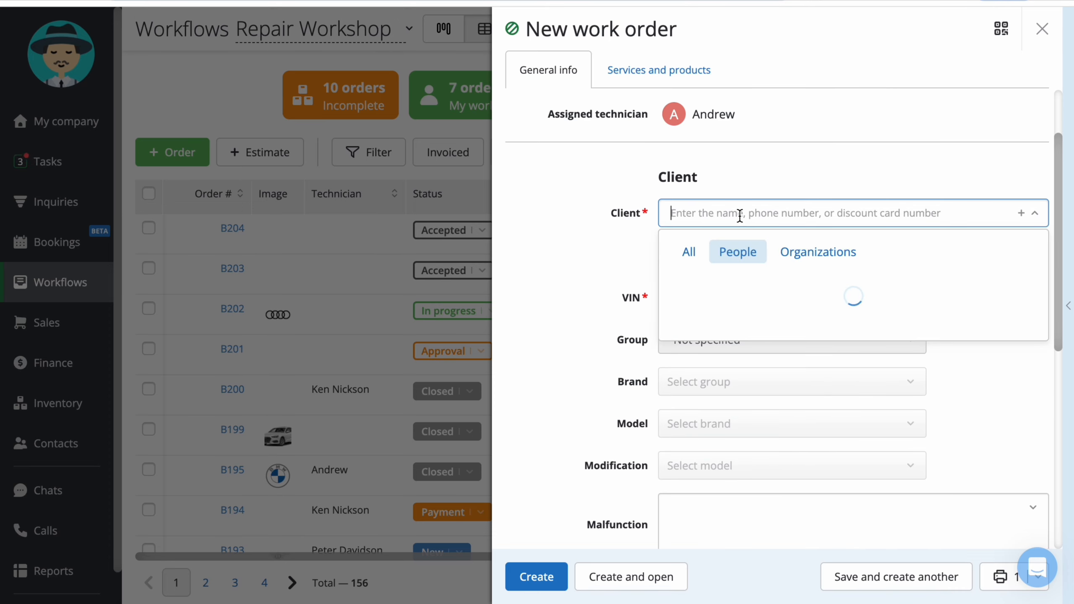
text(heath)
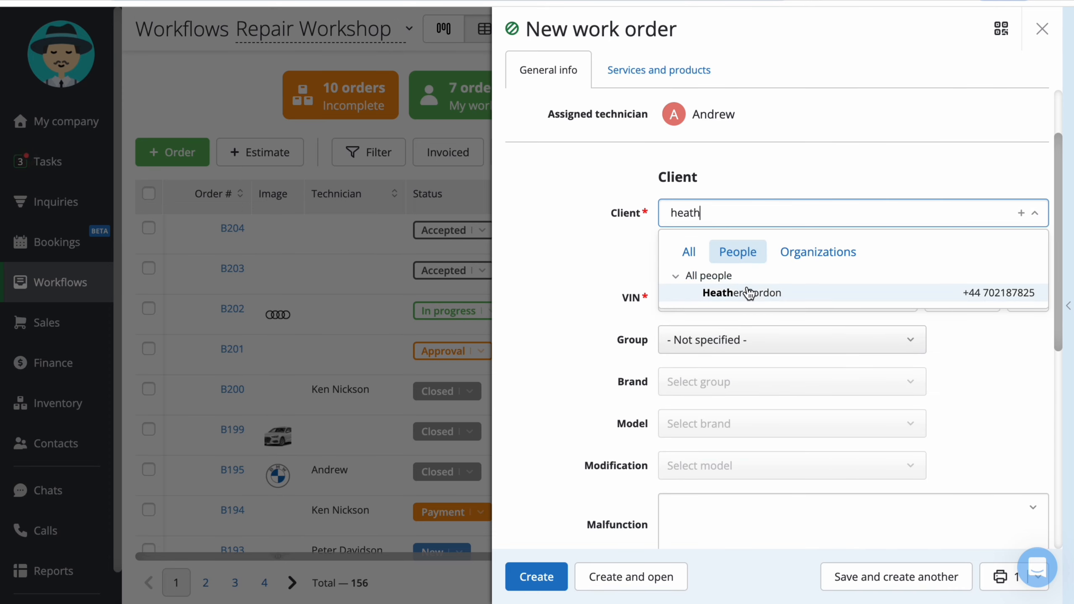
click(1021, 213)
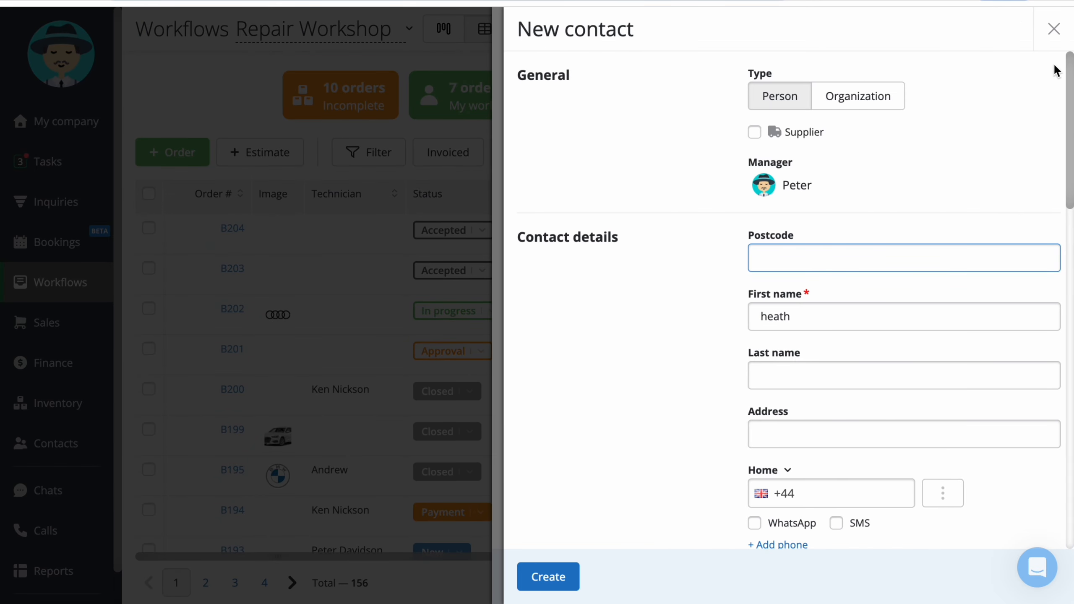
click(1056, 34)
click(761, 213)
click(767, 298)
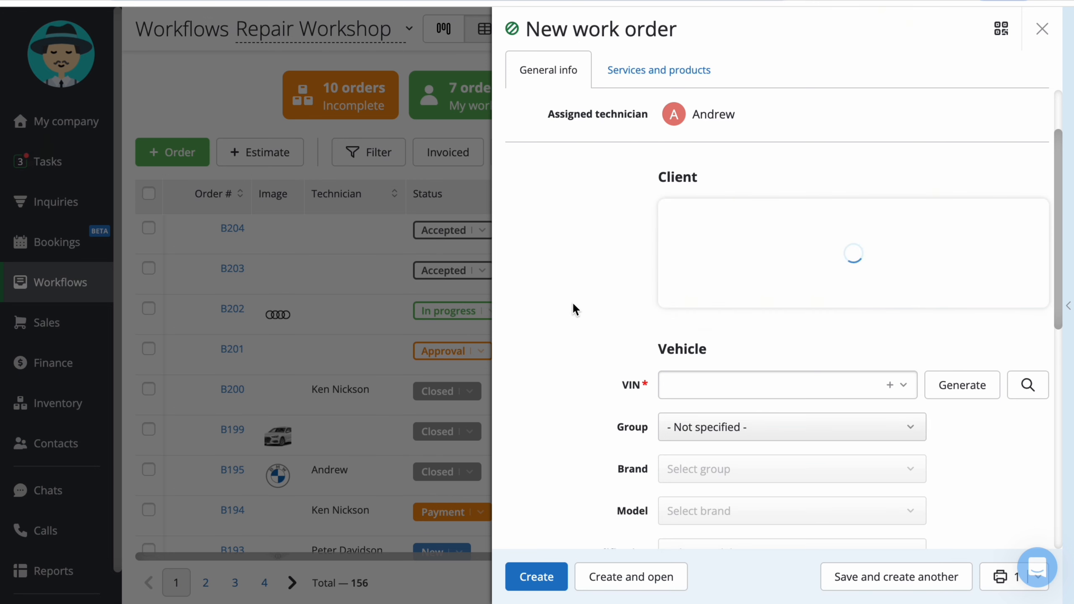
- Add the client's vehicle with a generated VIN as a BMW X5
click(809, 238)
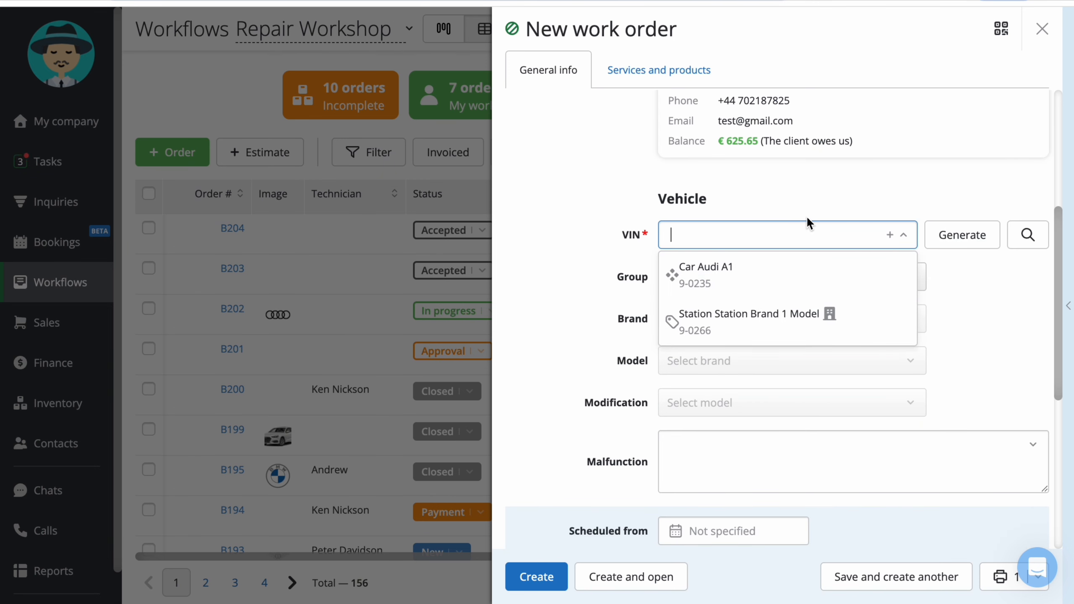
text(WBALS010400Z88077)
click(851, 197)
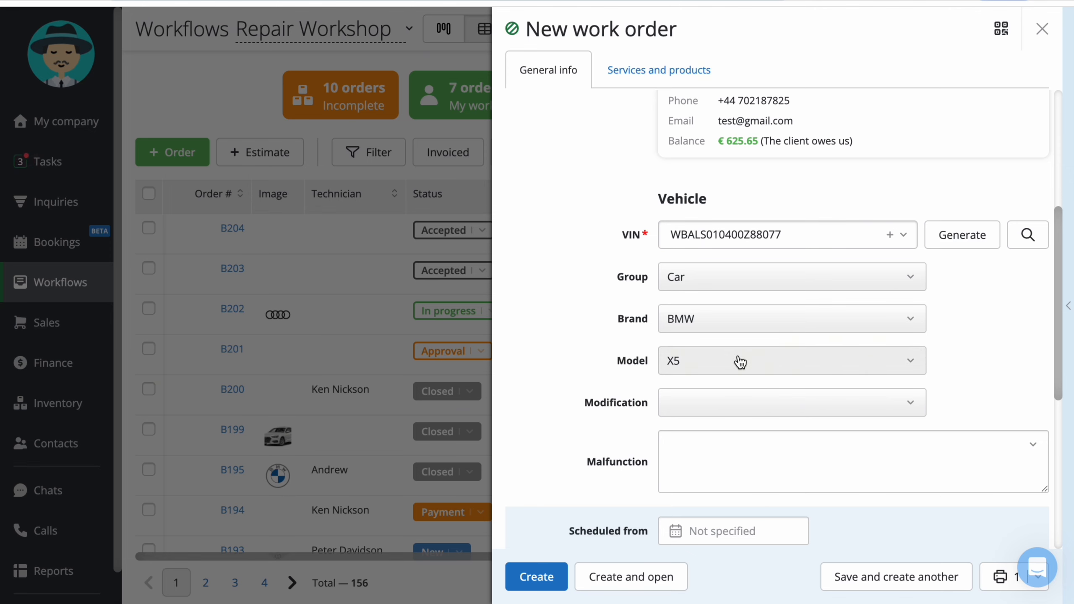
click(965, 240)
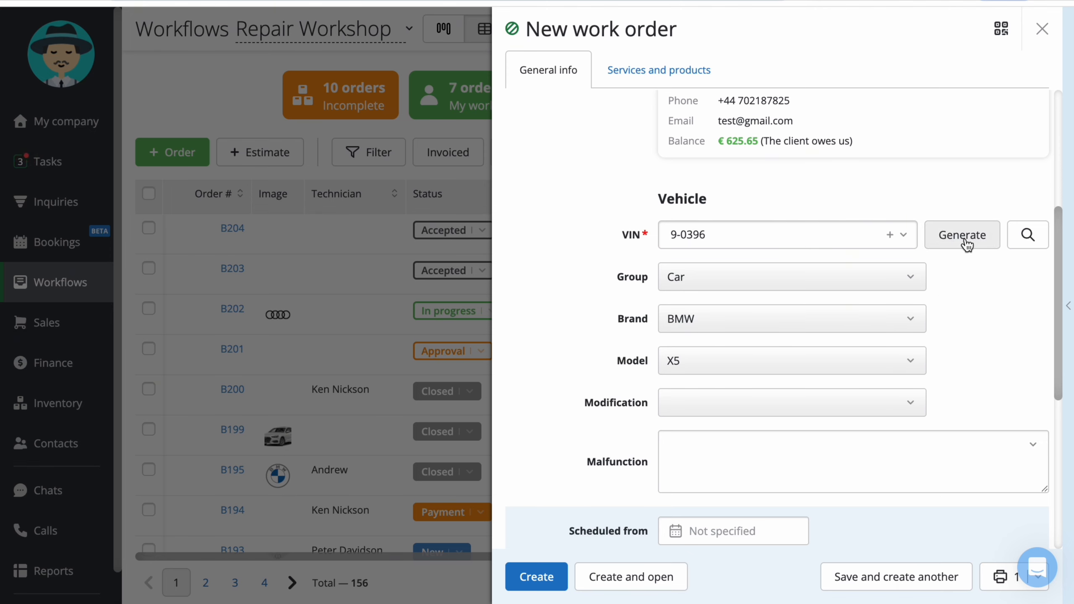
click(880, 318)
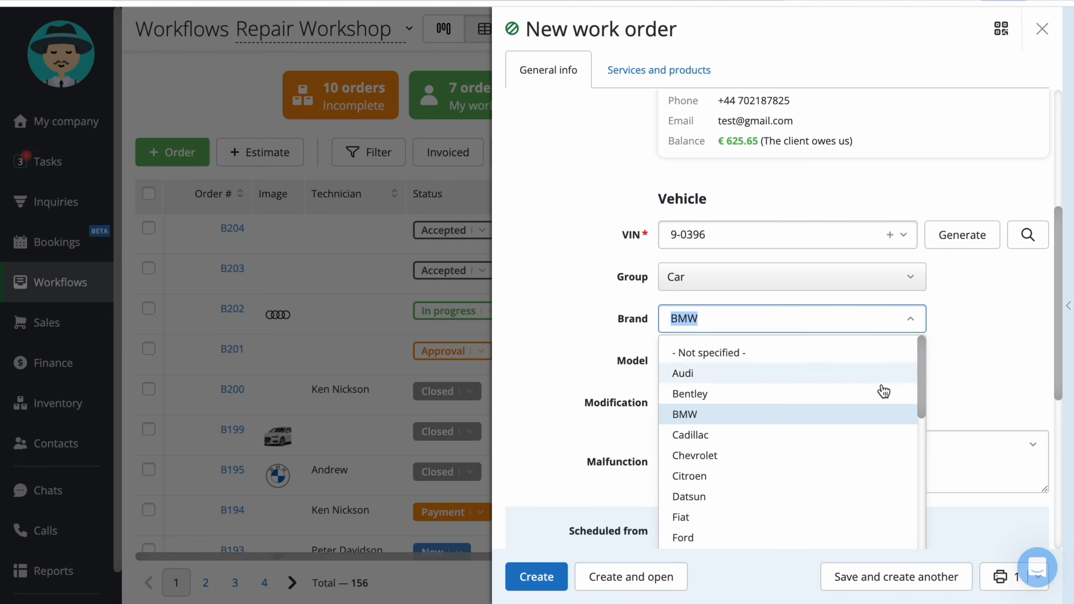
click(954, 291)
click(877, 372)
scroll(858, 391, down, 5)
scroll(848, 397, up, 5)
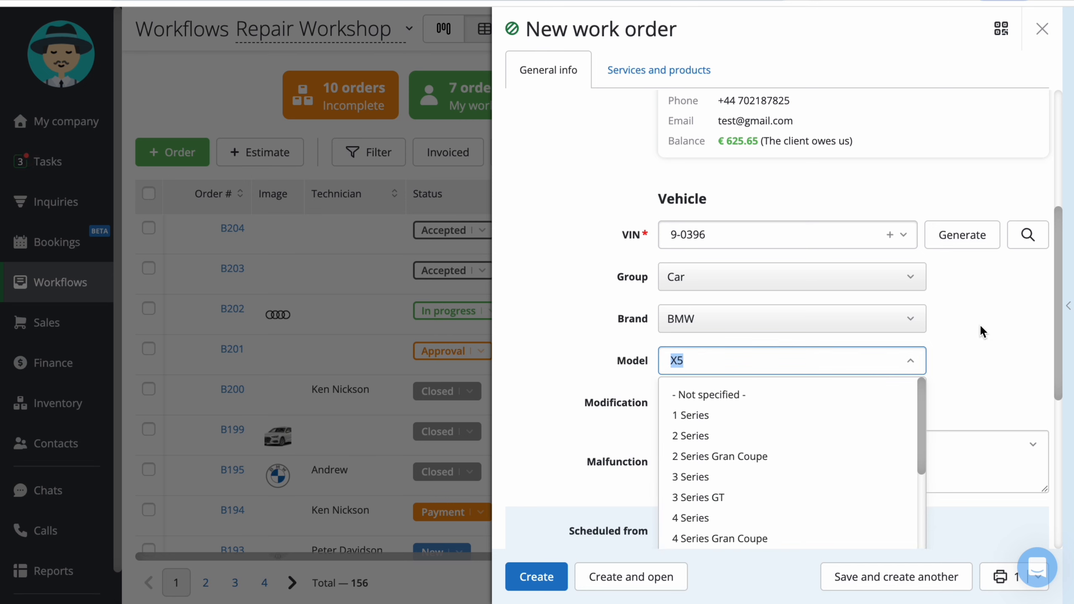
click(980, 323)
- Record Oil leak as the malfunction and schedule the work for 23–24 July 2025
scroll(930, 304, down, 3)
click(899, 288)
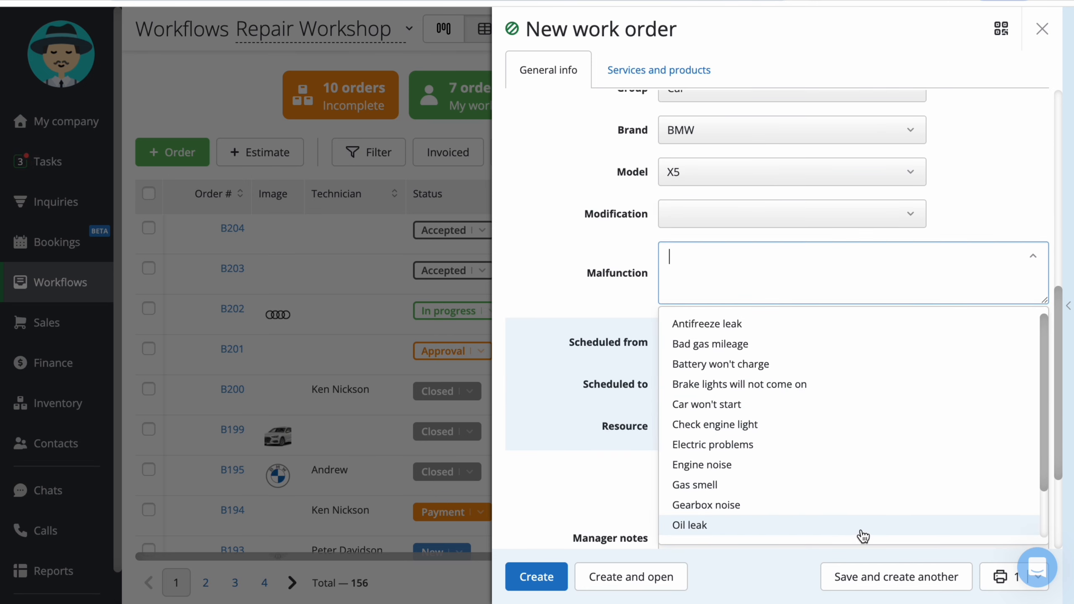
click(860, 529)
scroll(616, 350, down, 2)
click(722, 271)
click(749, 445)
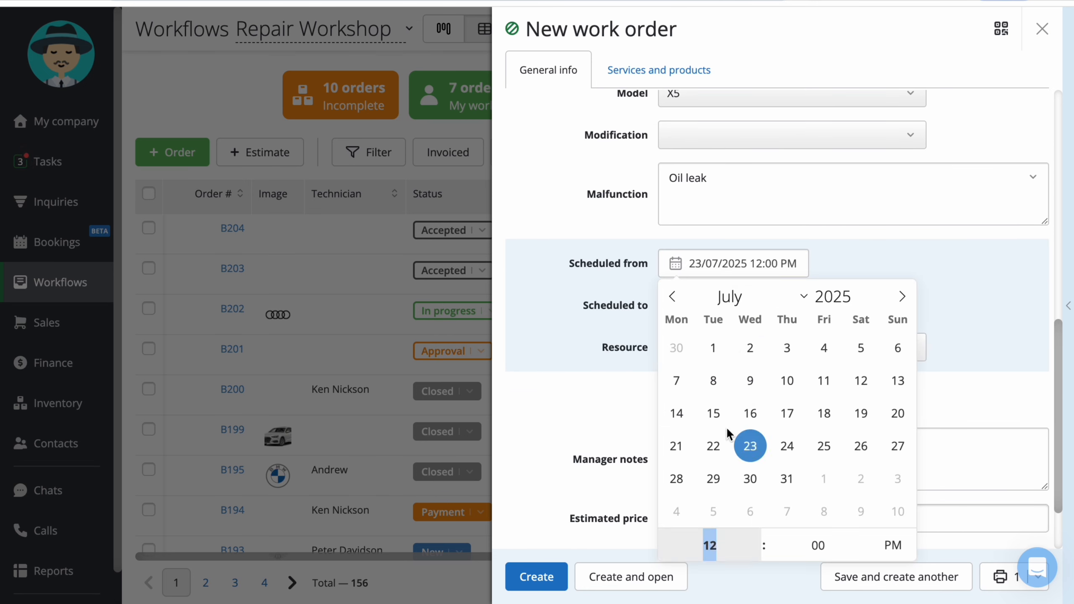
click(742, 301)
click(787, 445)
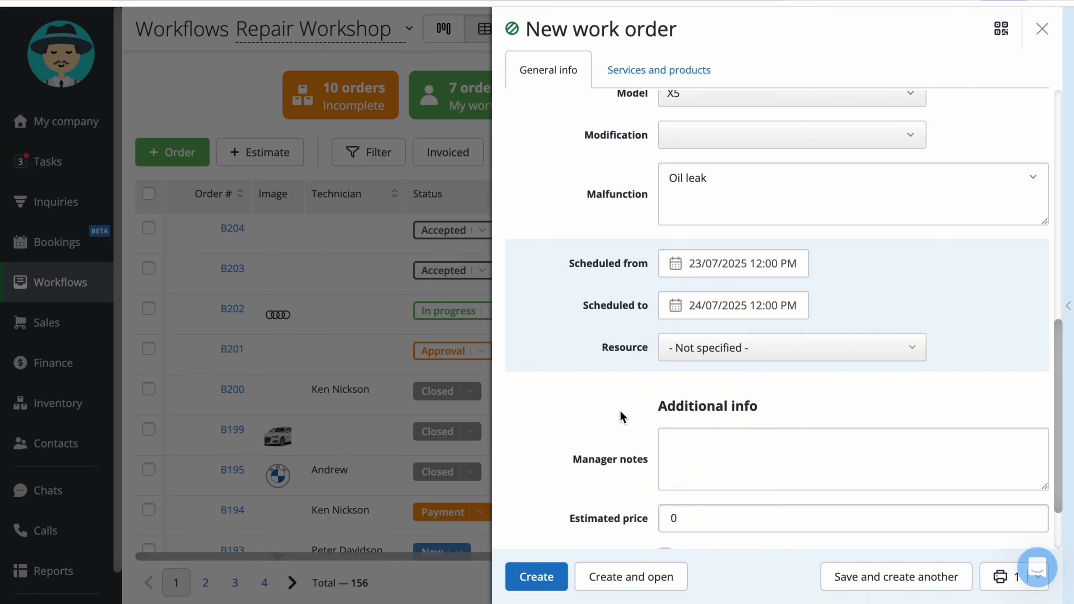
- Set the estimated price to 300 and create the work order
scroll(799, 356, down, 2)
click(713, 435)
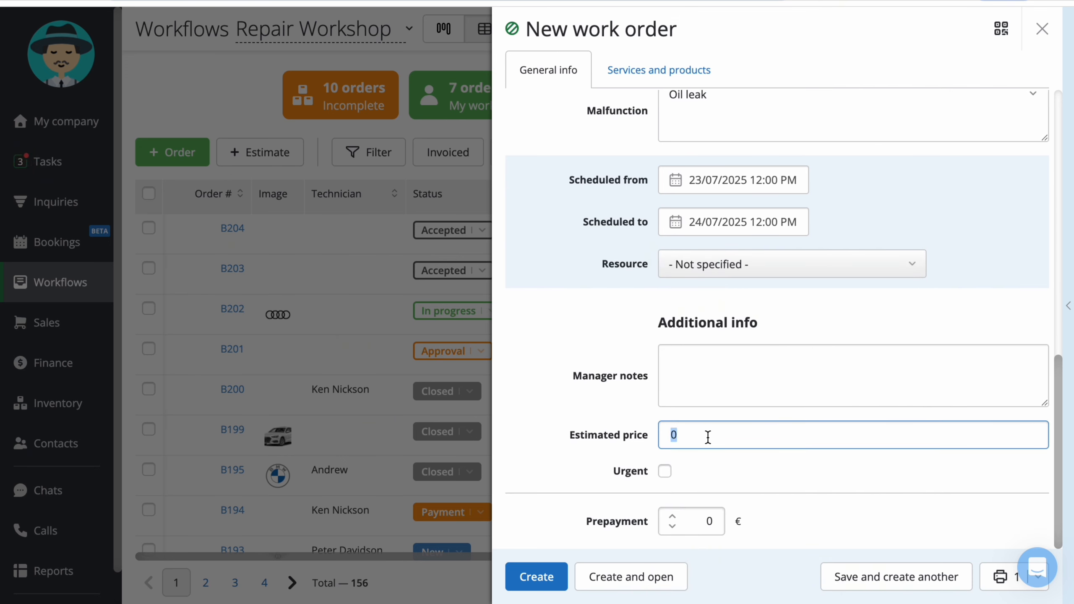
click(692, 521)
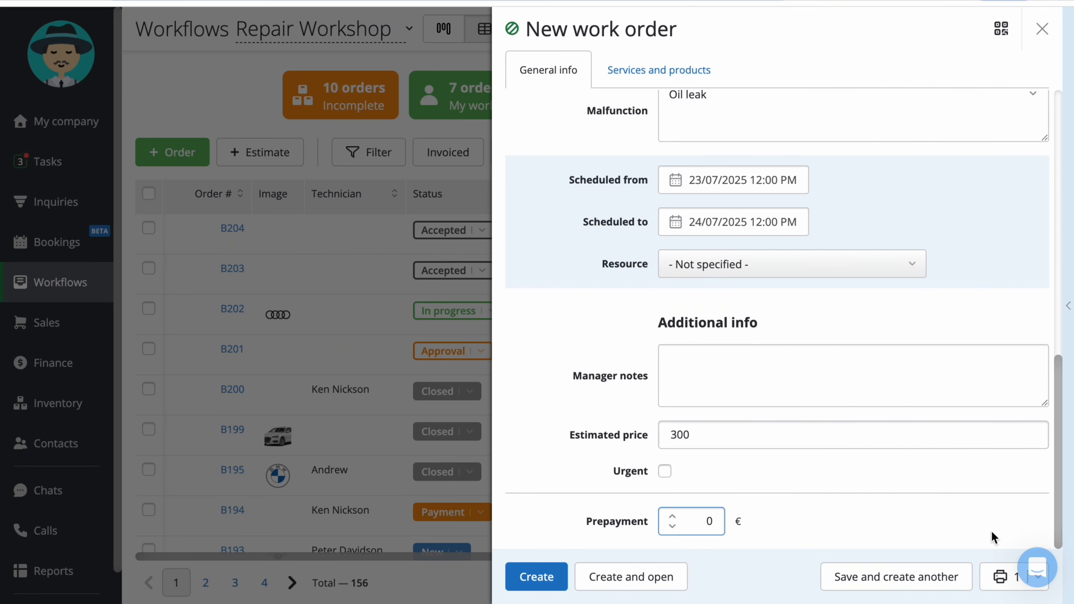
click(1036, 577)
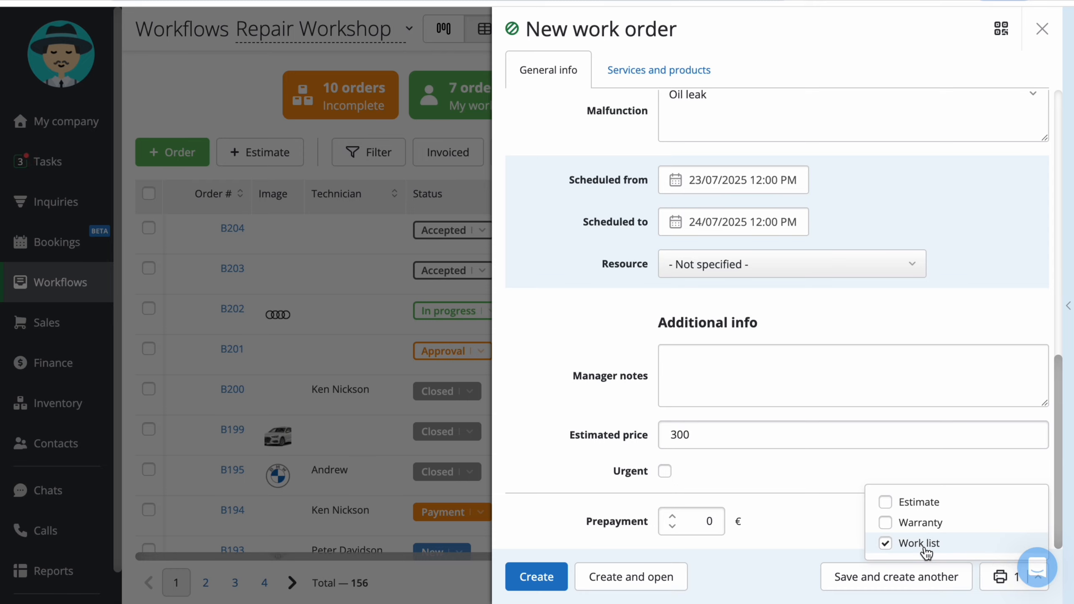
click(533, 575)
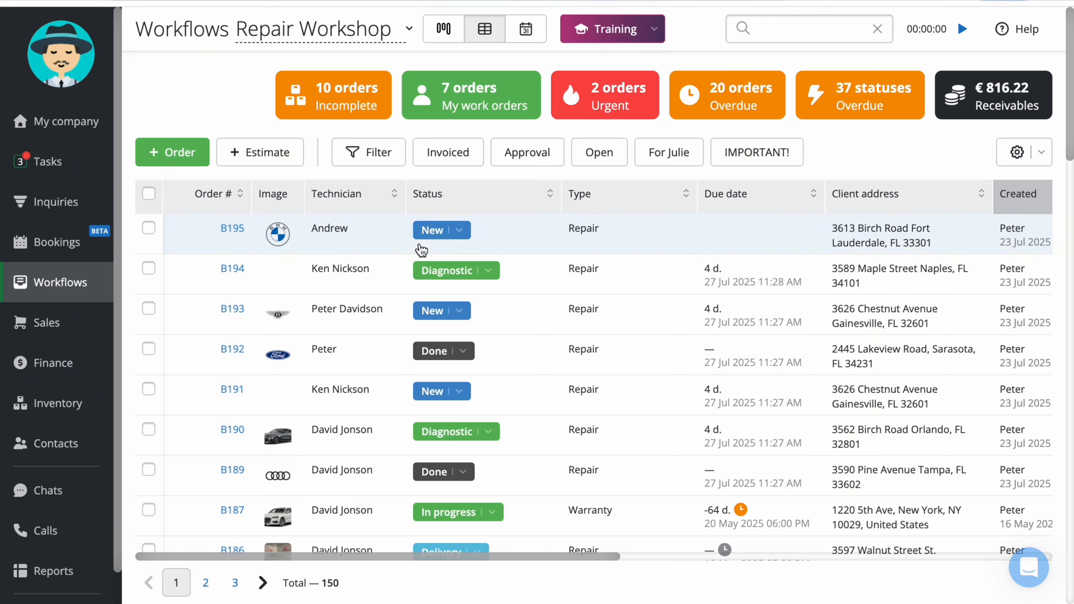
- Open order B195 and add the Accumulator charging service
click(452, 236)
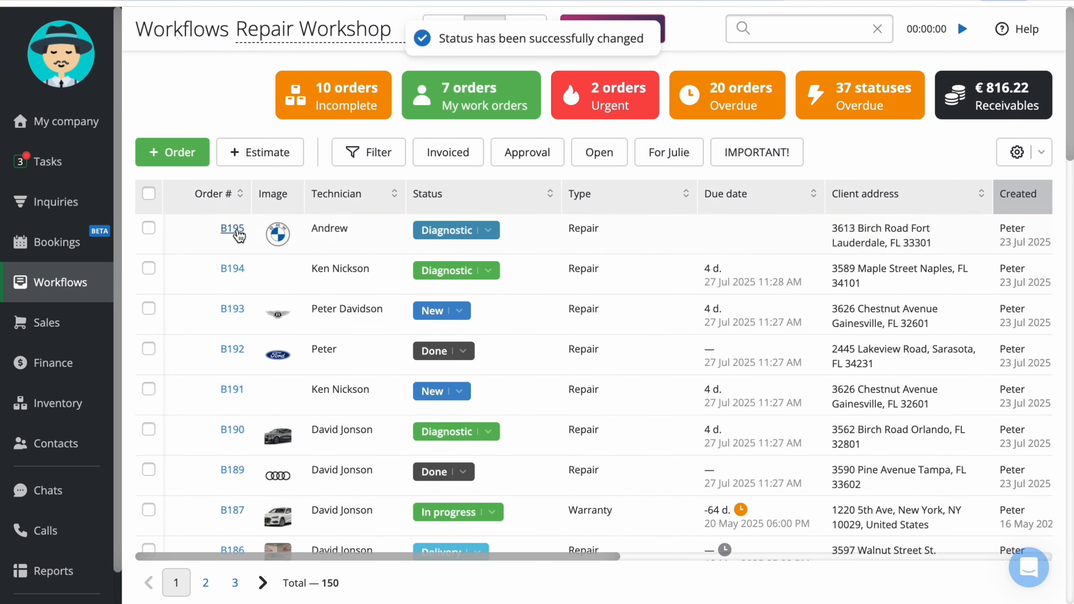
click(233, 232)
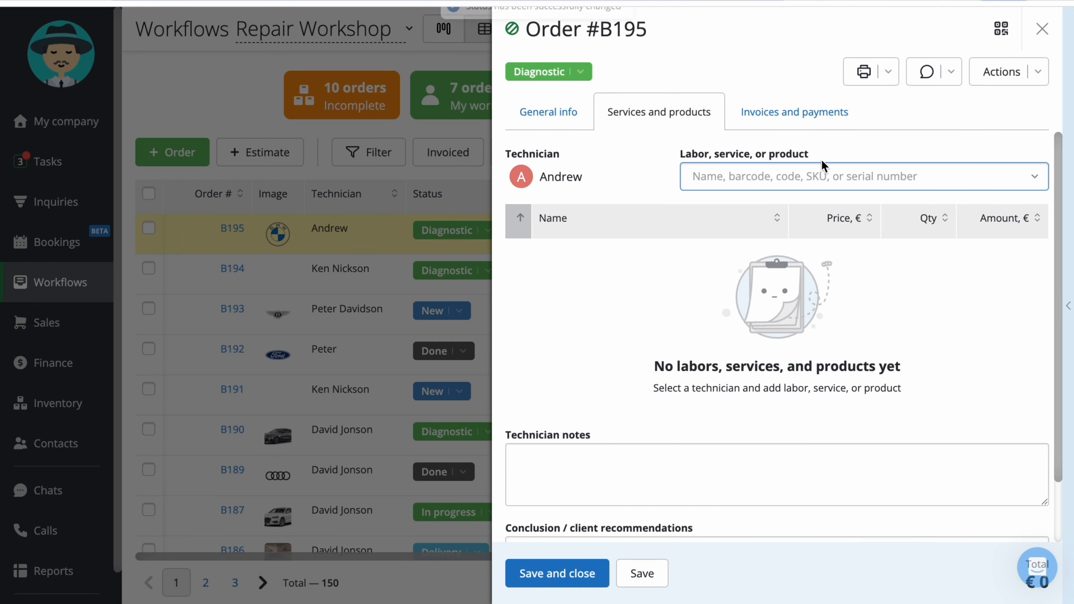
click(814, 169)
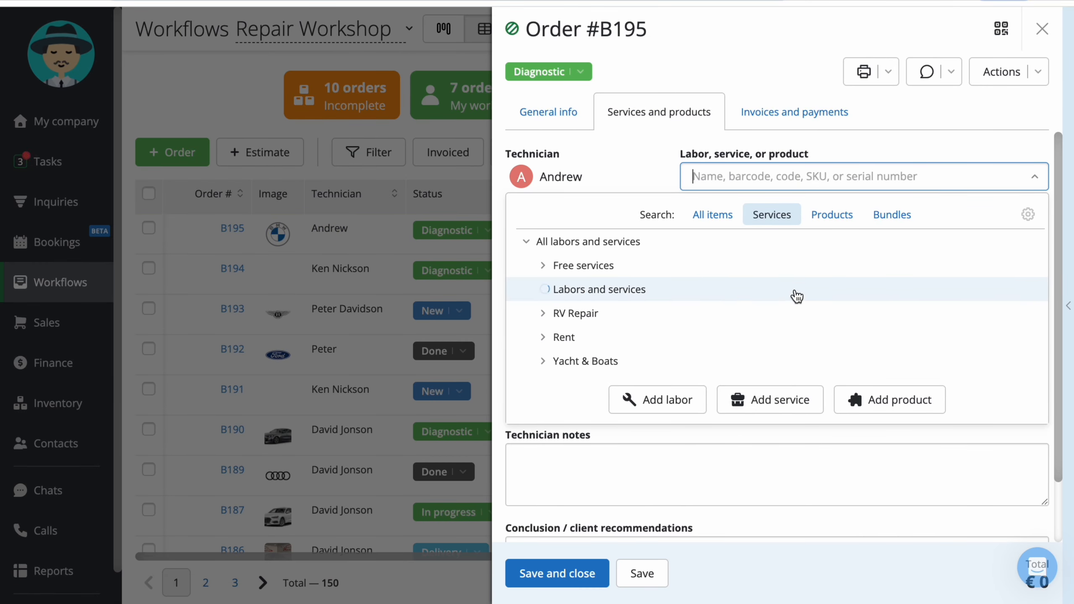
click(727, 292)
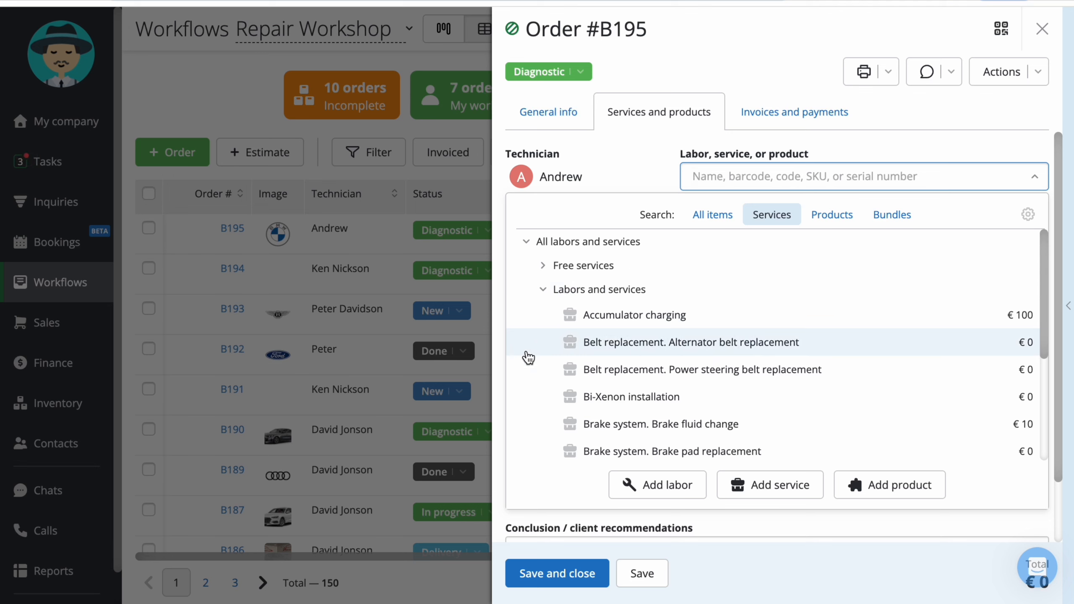
click(892, 324)
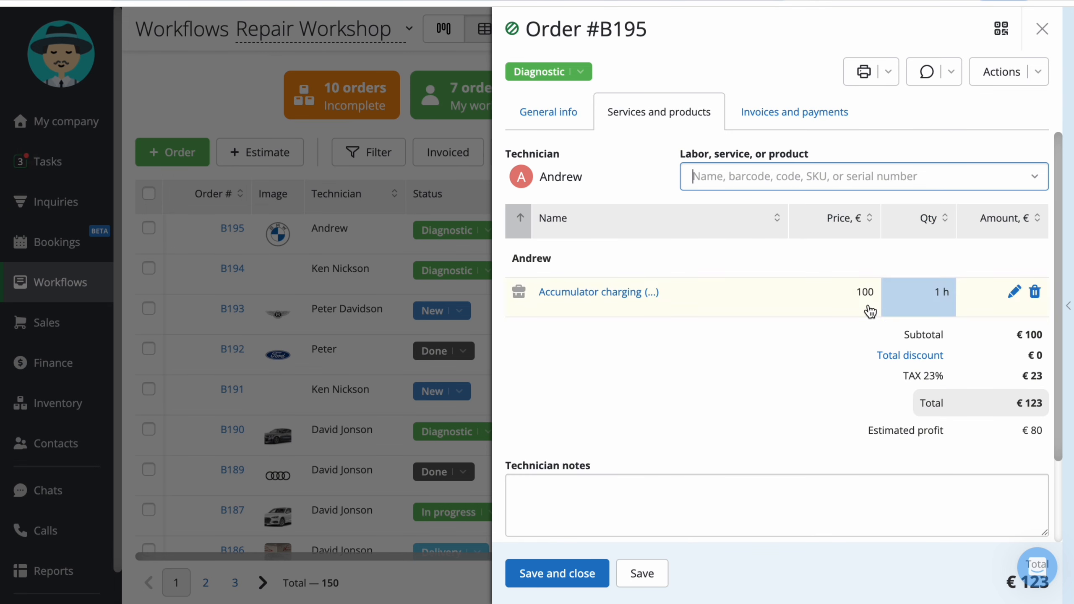
- Add the Repair+ polishing for free bundle to order B195
click(870, 176)
click(894, 216)
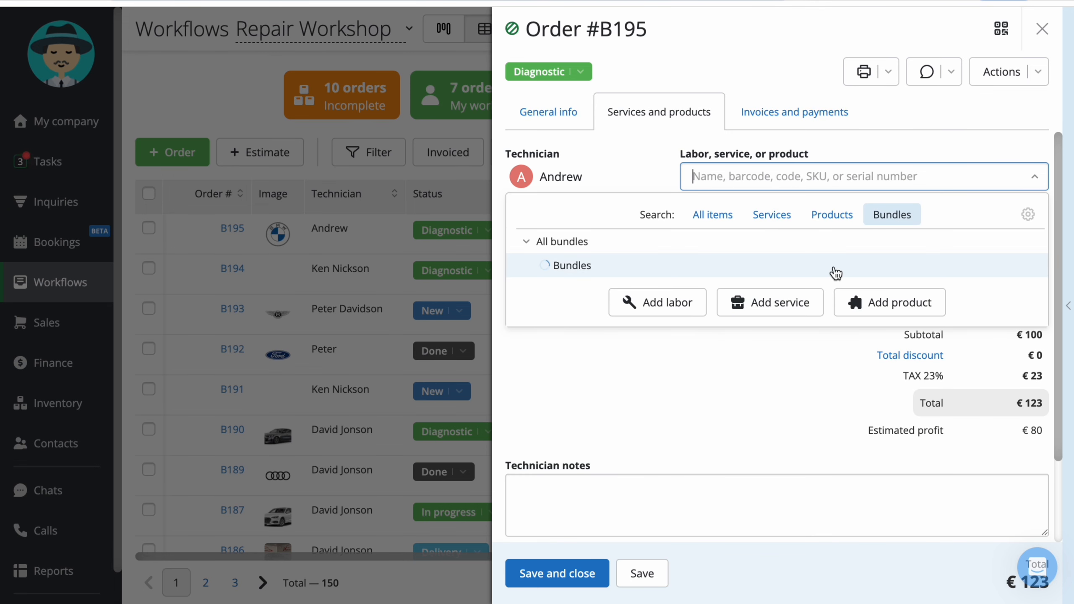
click(835, 272)
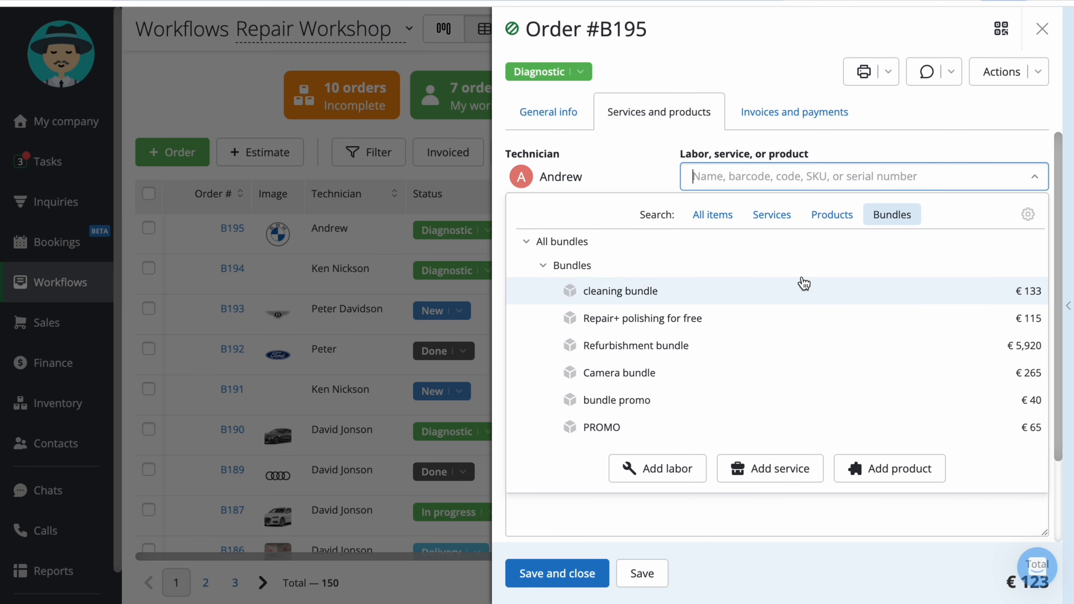
click(798, 312)
click(367, 349)
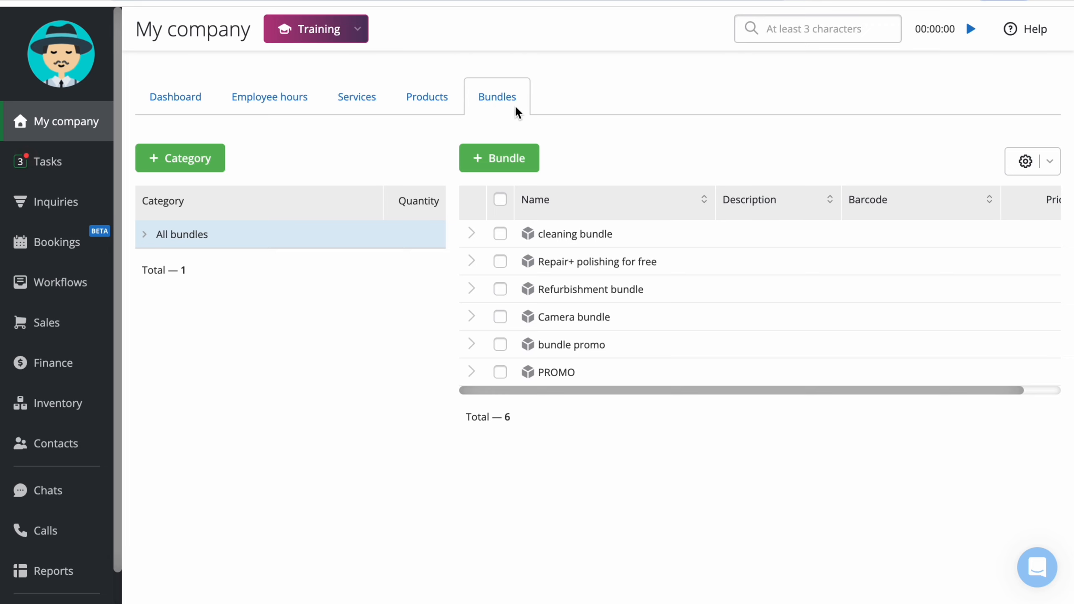
- Expand the Repair+ polishing for free and Camera bundle rows to review their items
click(471, 261)
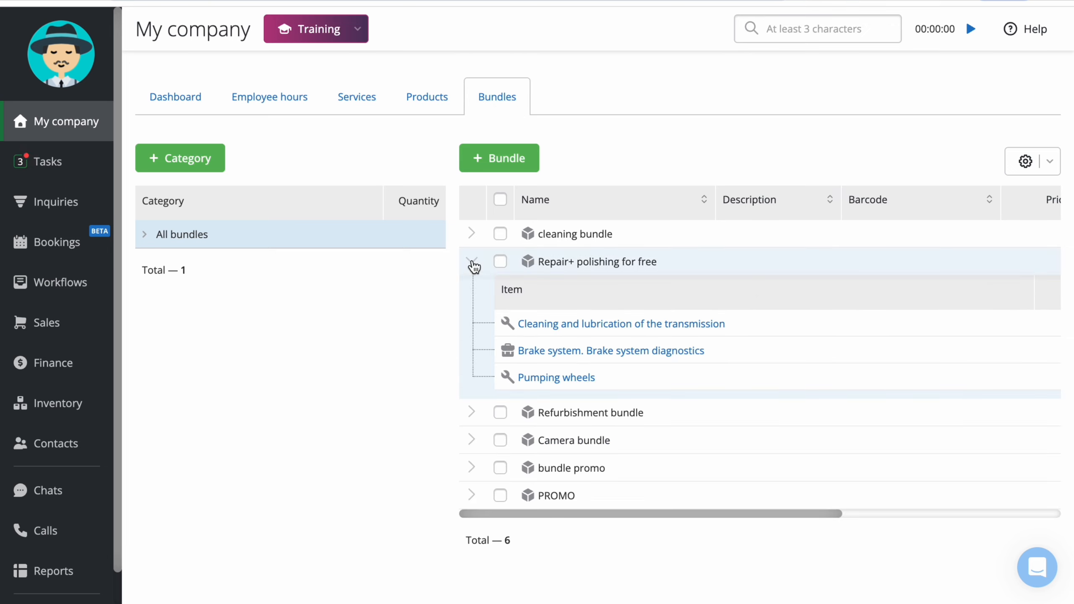
click(472, 263)
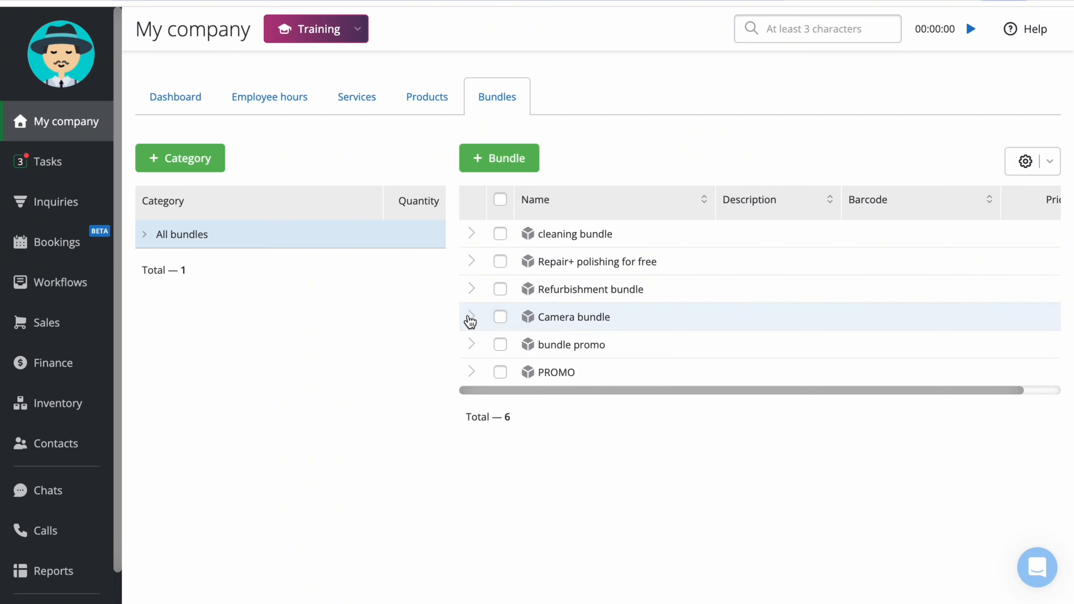
click(471, 316)
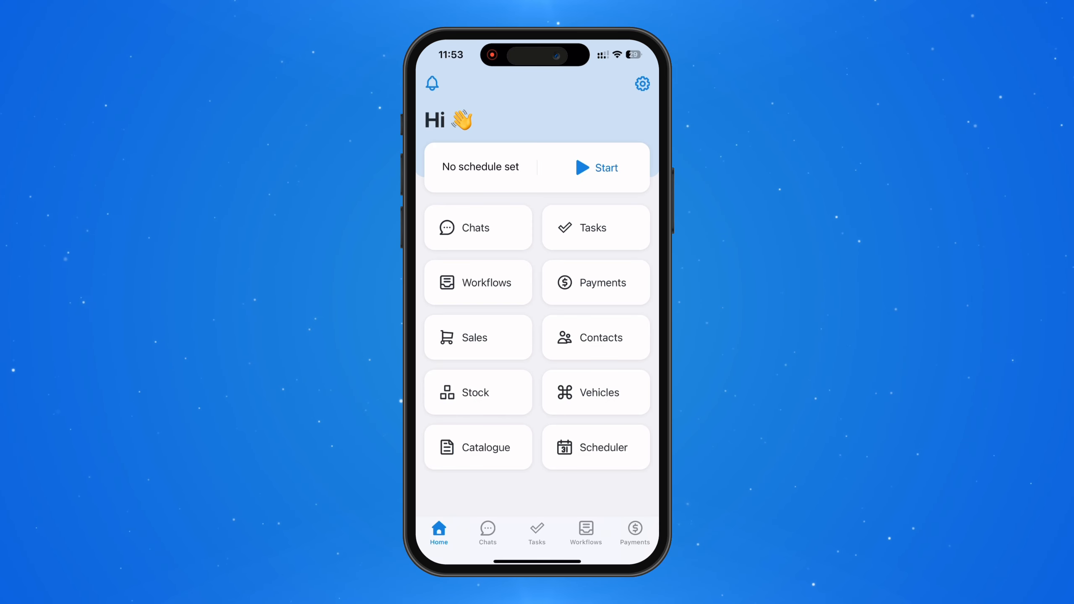
- Open work order E87 from Workflows and browse its event feed
click(586, 532)
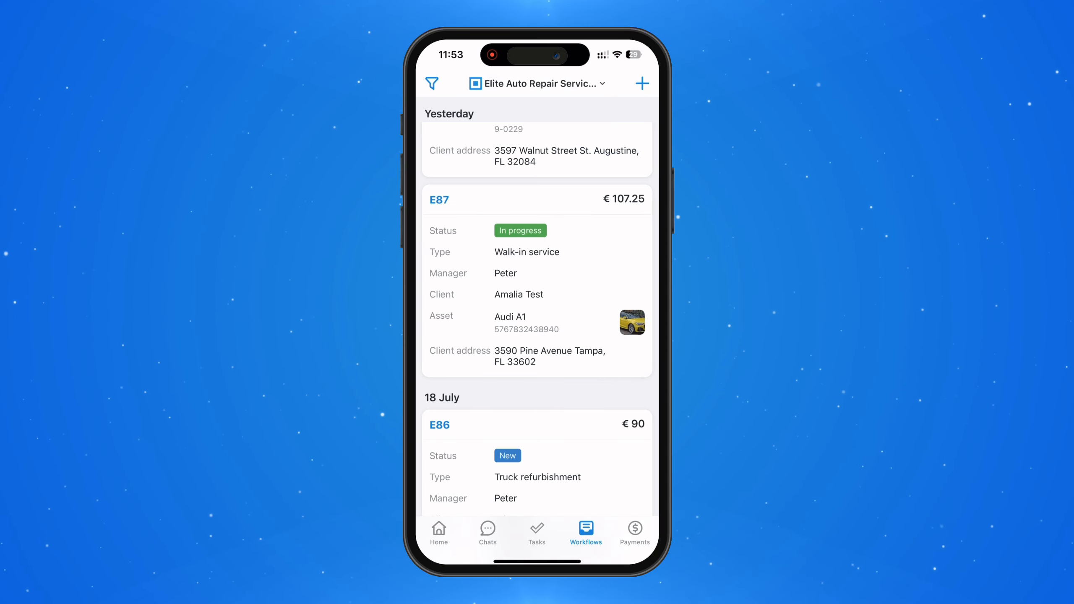
click(537, 279)
click(583, 111)
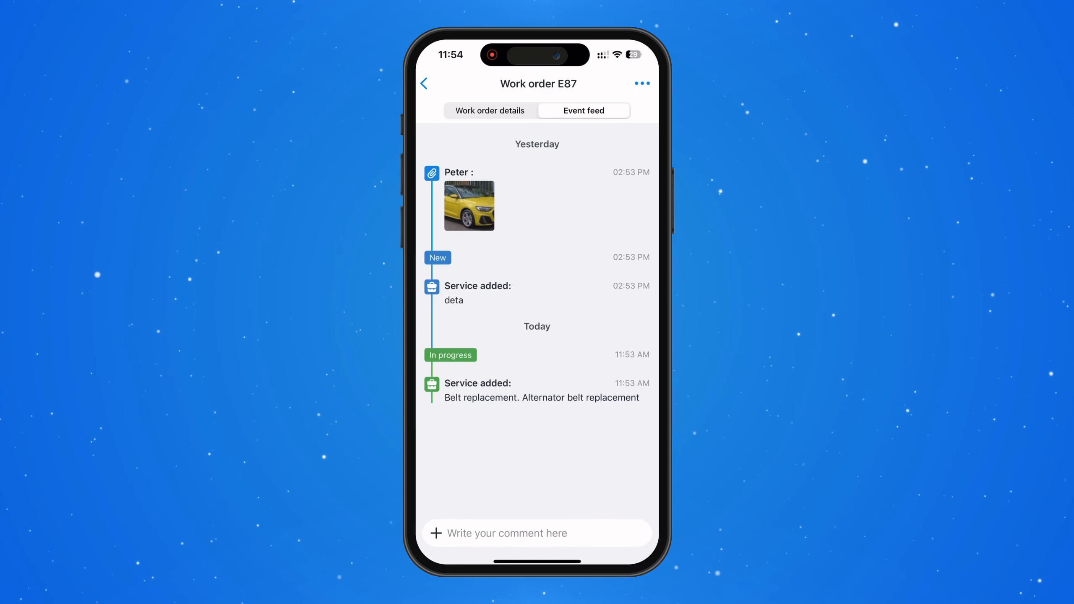
click(435, 533)
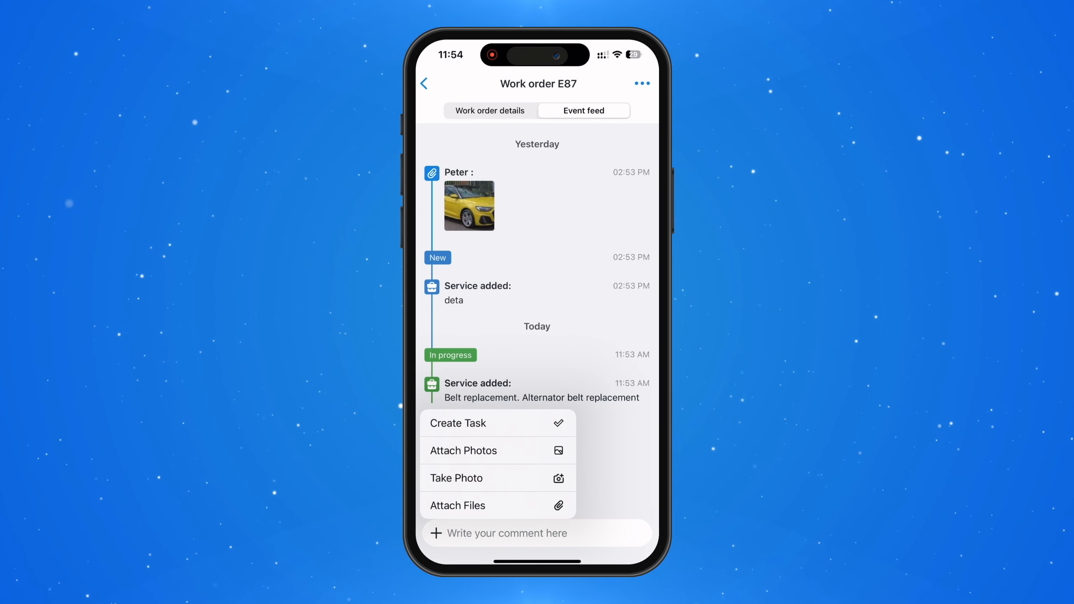
click(490, 111)
click(490, 111)
- Look through E87's client messaging, extra actions and product scanner without changing anything
click(597, 399)
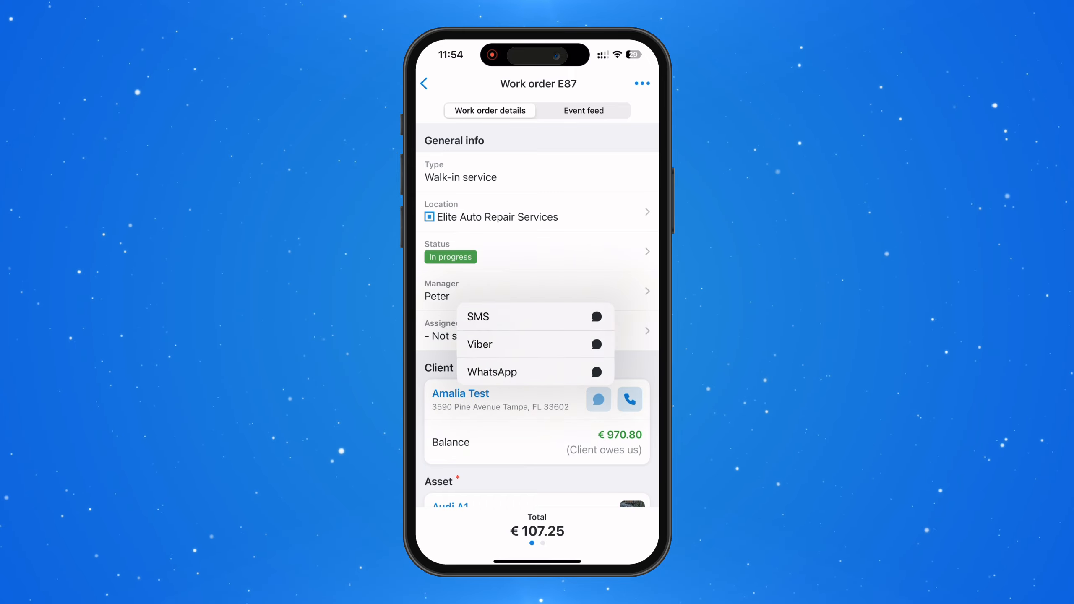
click(641, 83)
click(642, 83)
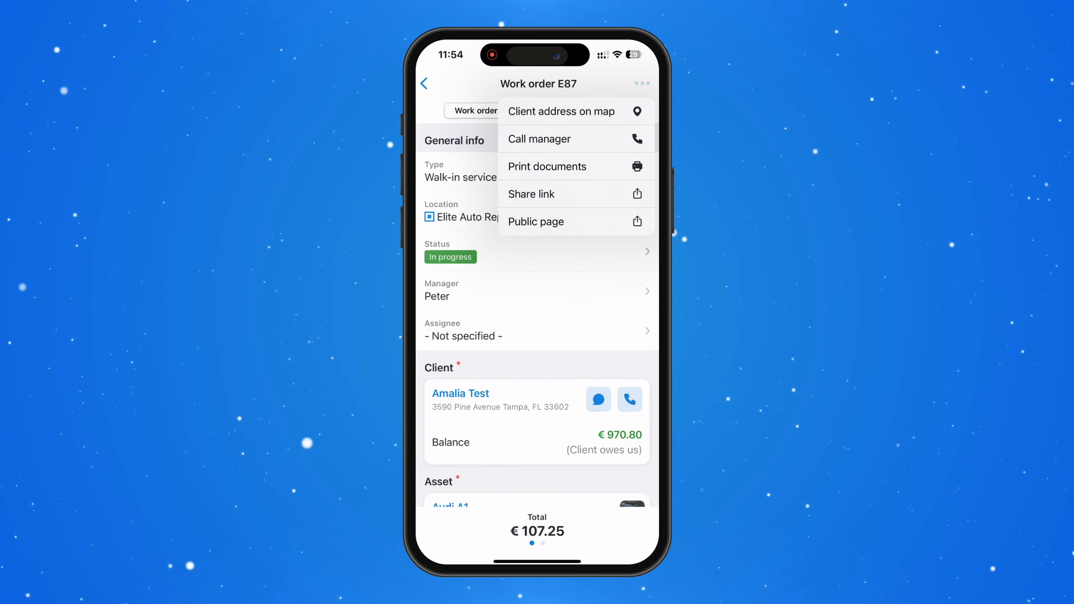
click(642, 83)
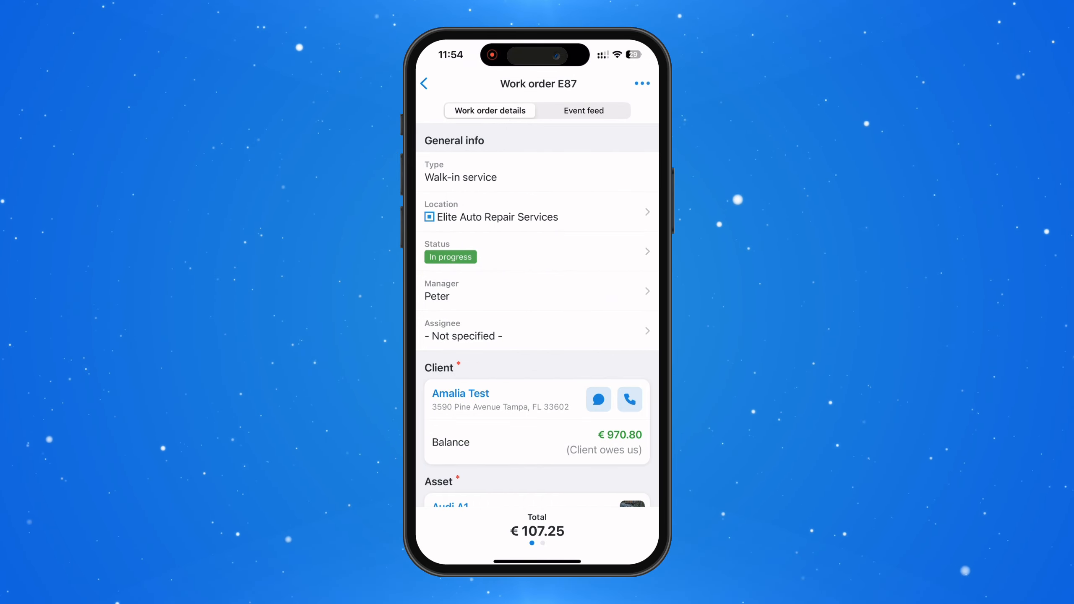
scroll(537, 296, down, 10)
click(594, 412)
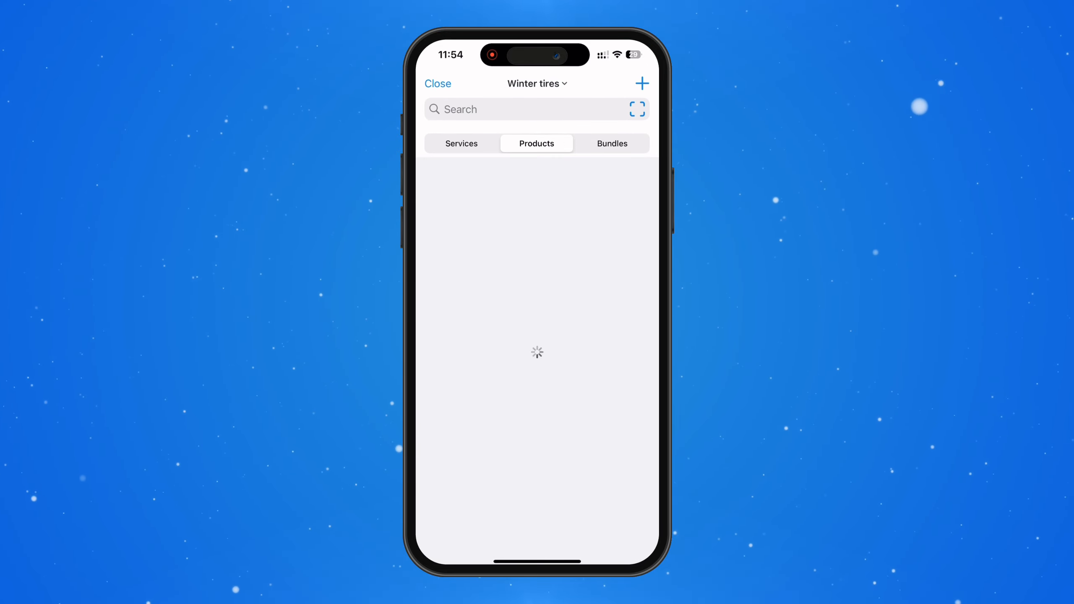
click(637, 109)
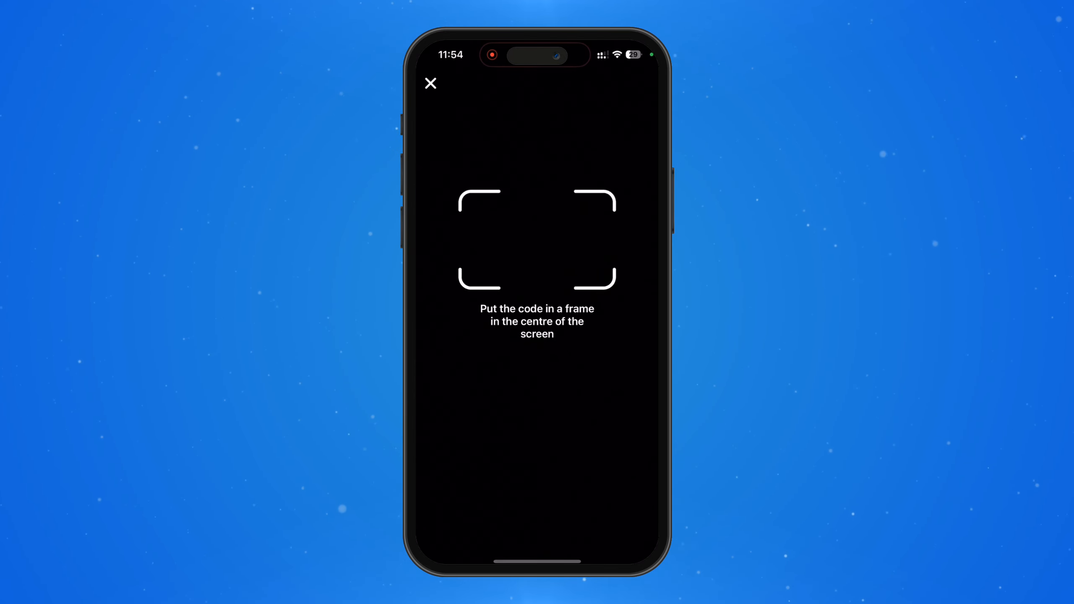
click(431, 83)
click(436, 84)
- Change work order E87's status to Done
scroll(537, 296, up, 10)
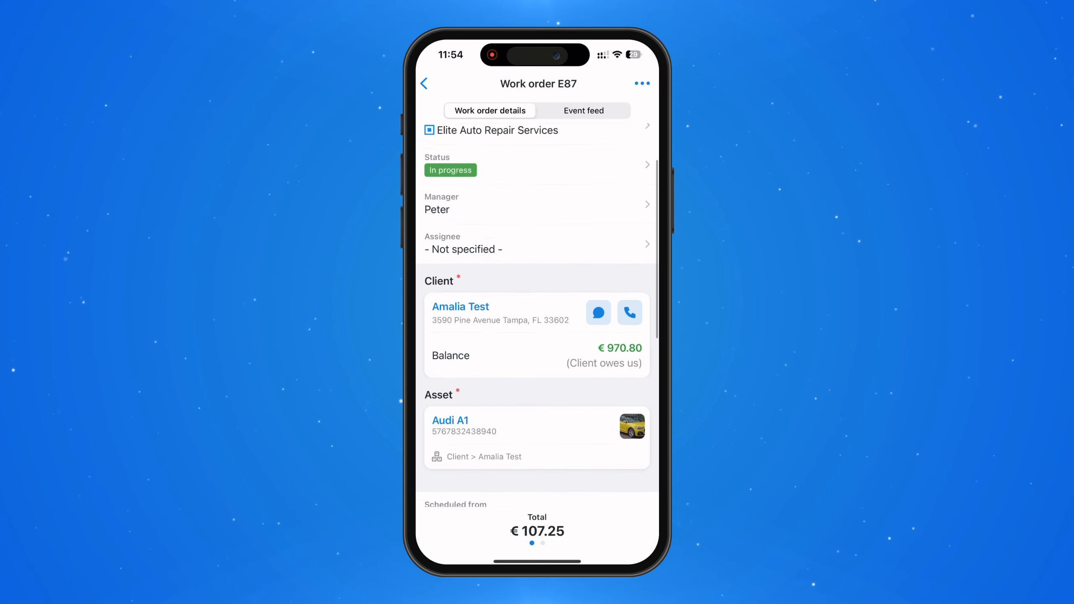
click(450, 256)
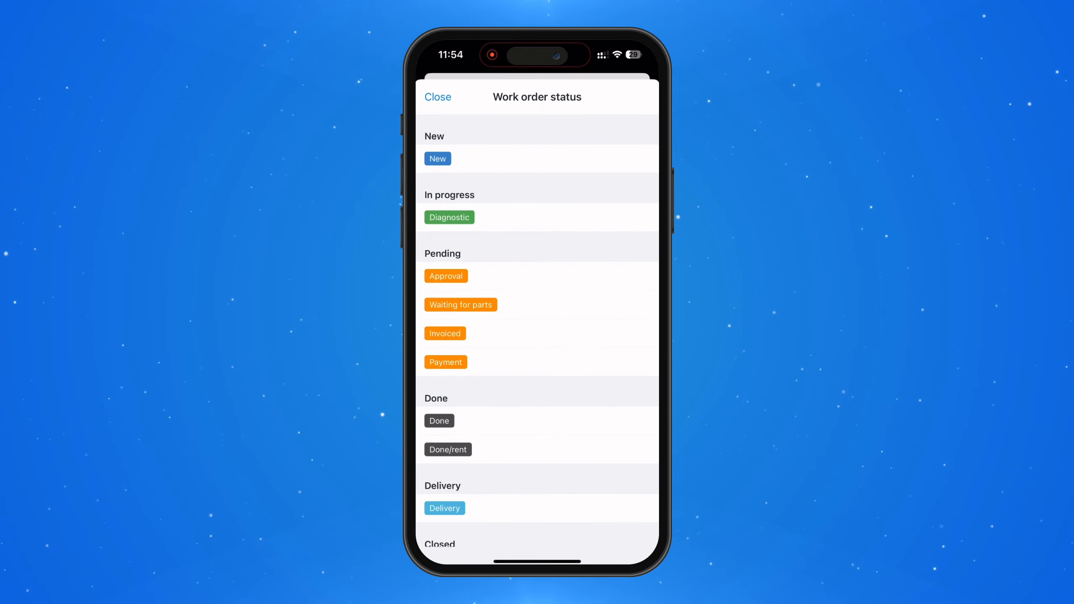
click(438, 420)
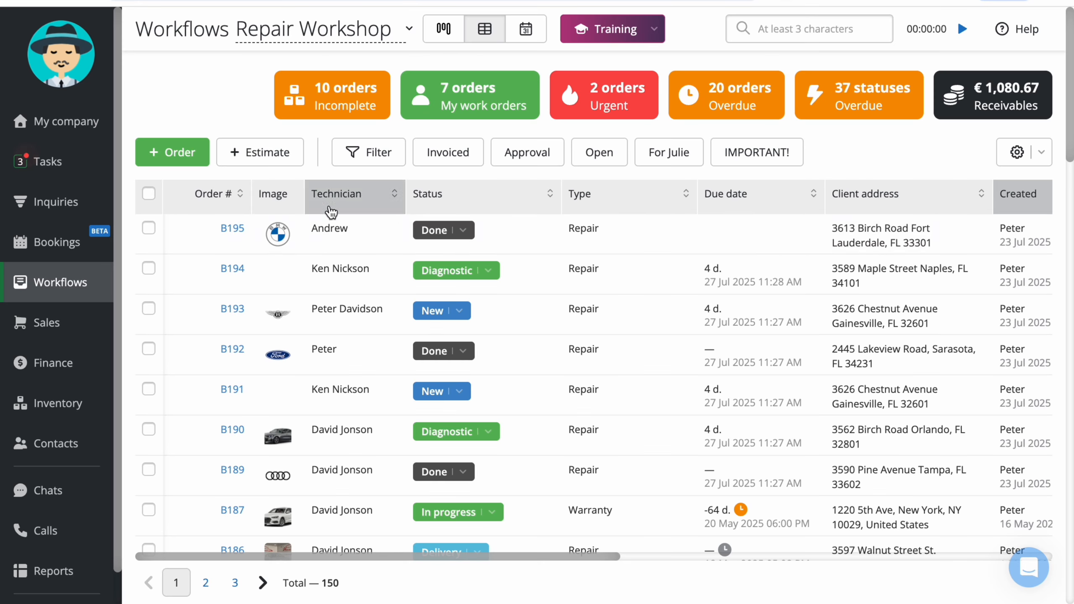
- Set order B195's status to Closed
click(472, 234)
scroll(490, 436, down, 3)
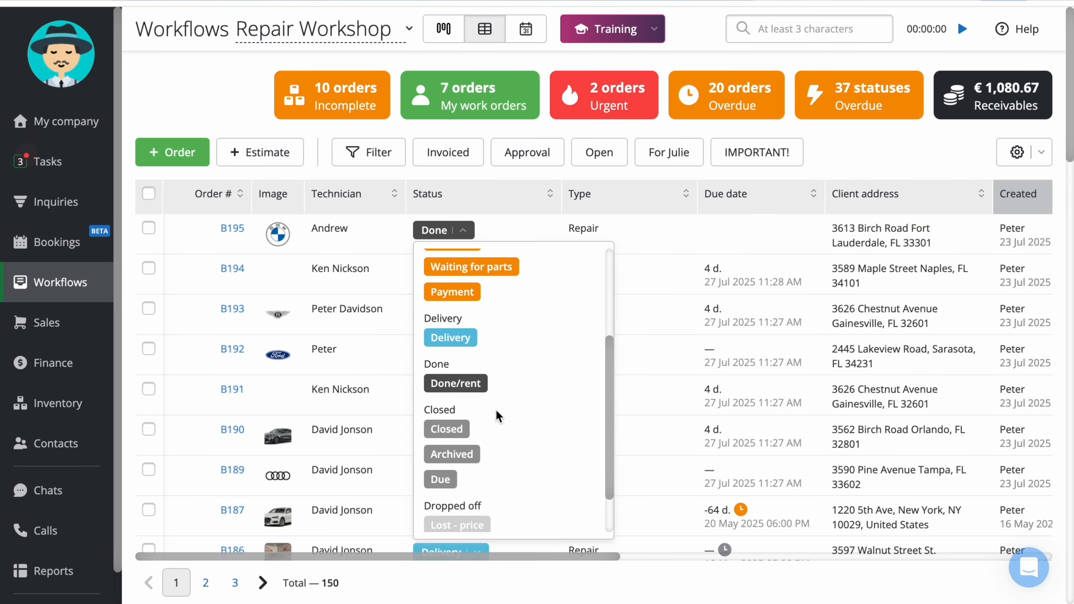
click(491, 436)
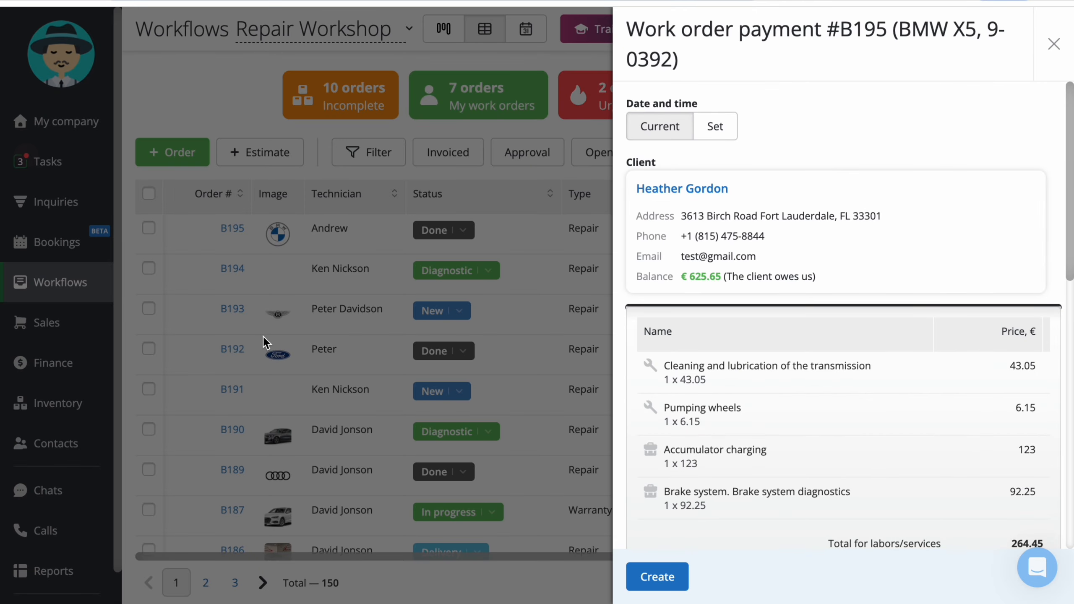
- Record the €264.45 payment due to balance with the Work list to print
scroll(911, 407, down, 5)
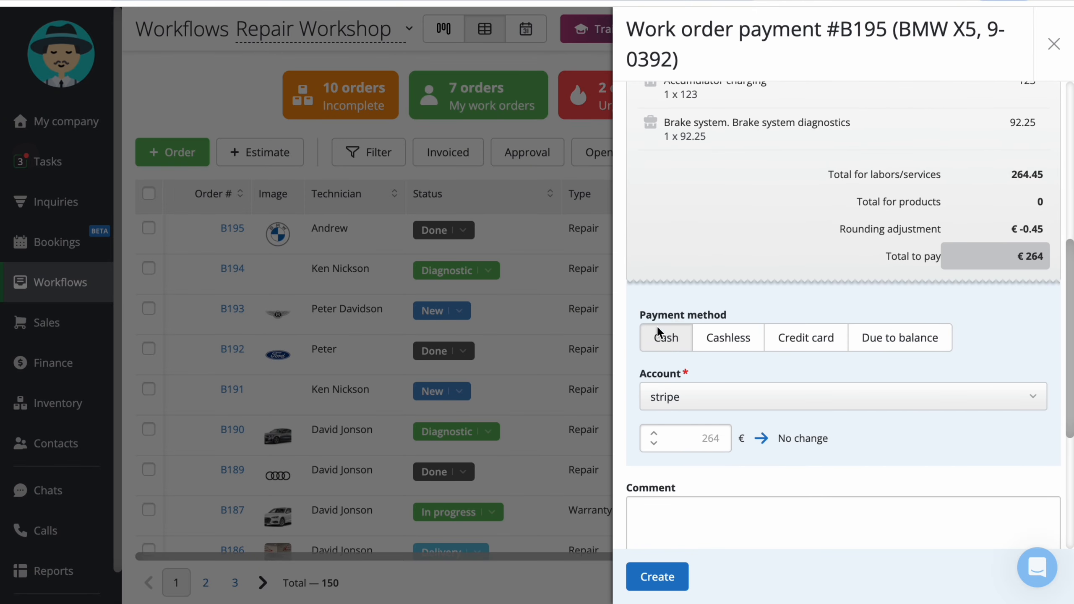
click(728, 337)
click(759, 393)
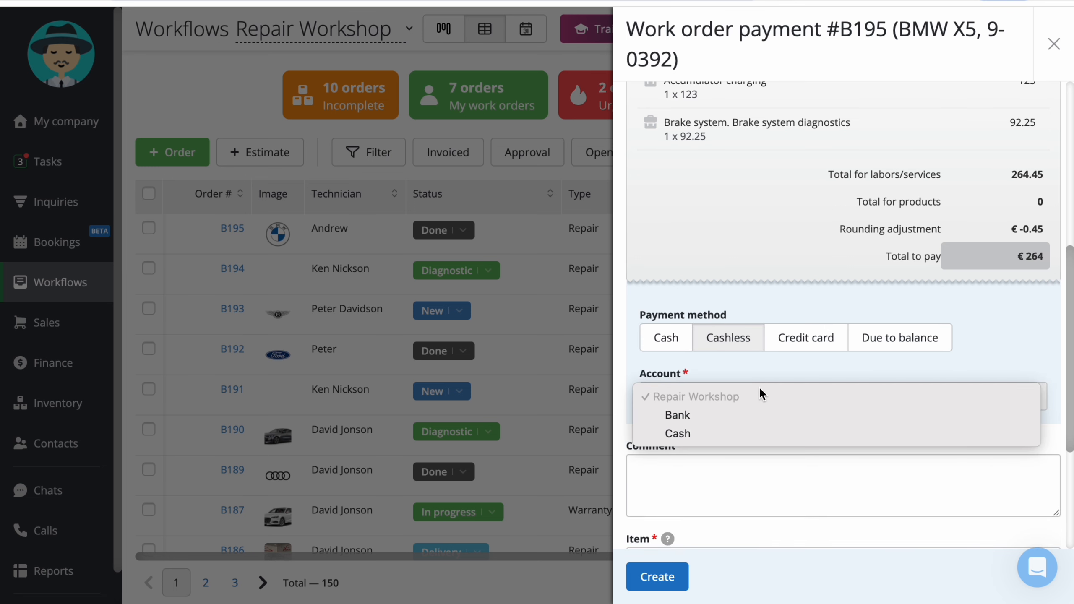
click(761, 433)
scroll(634, 431, down, 5)
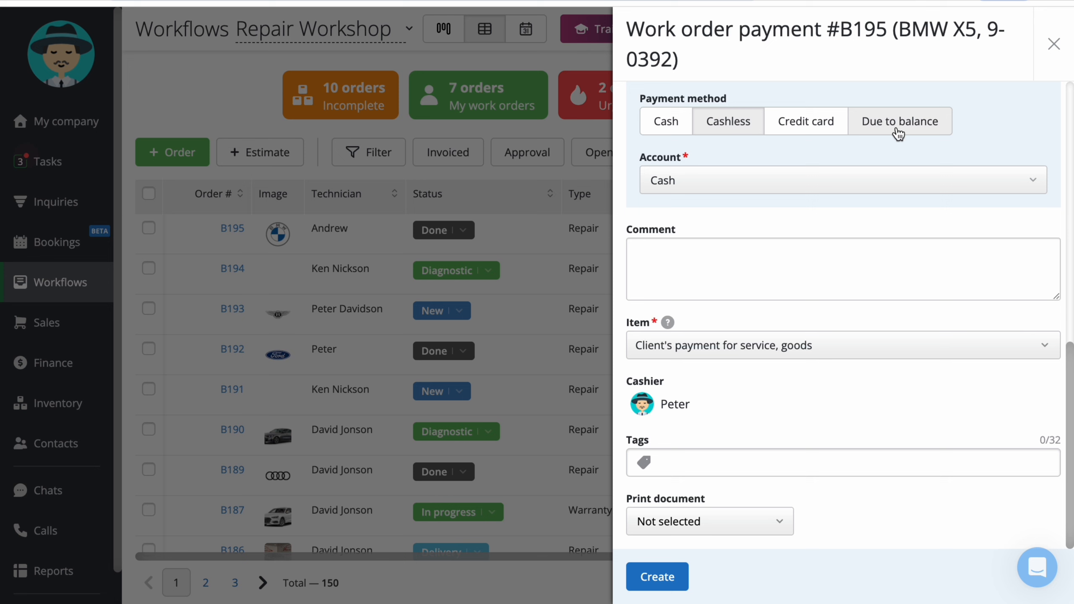
scroll(984, 130, up, 6)
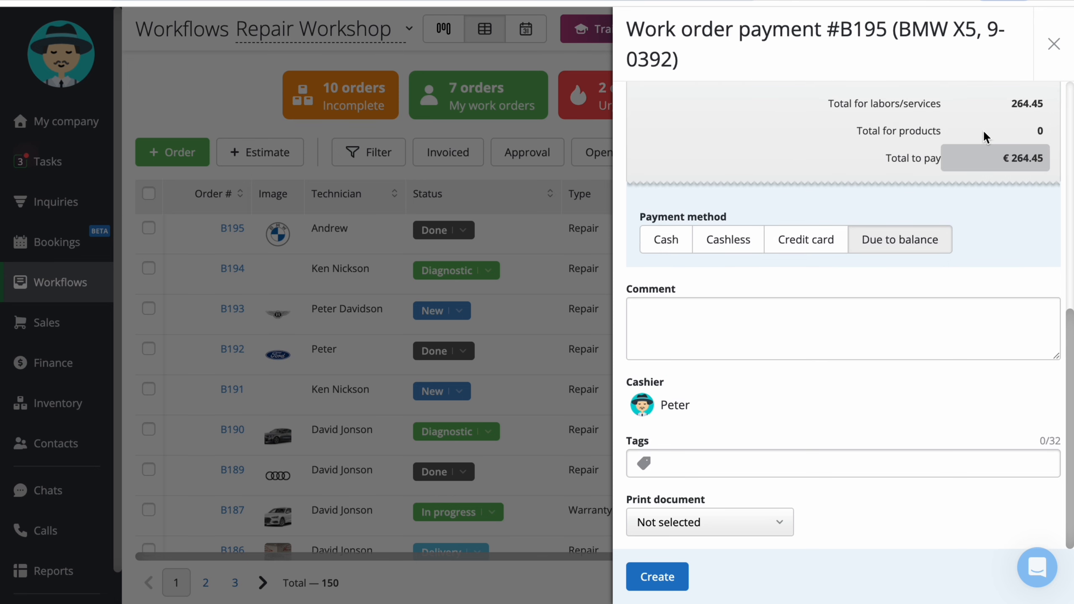
scroll(676, 285, down, 6)
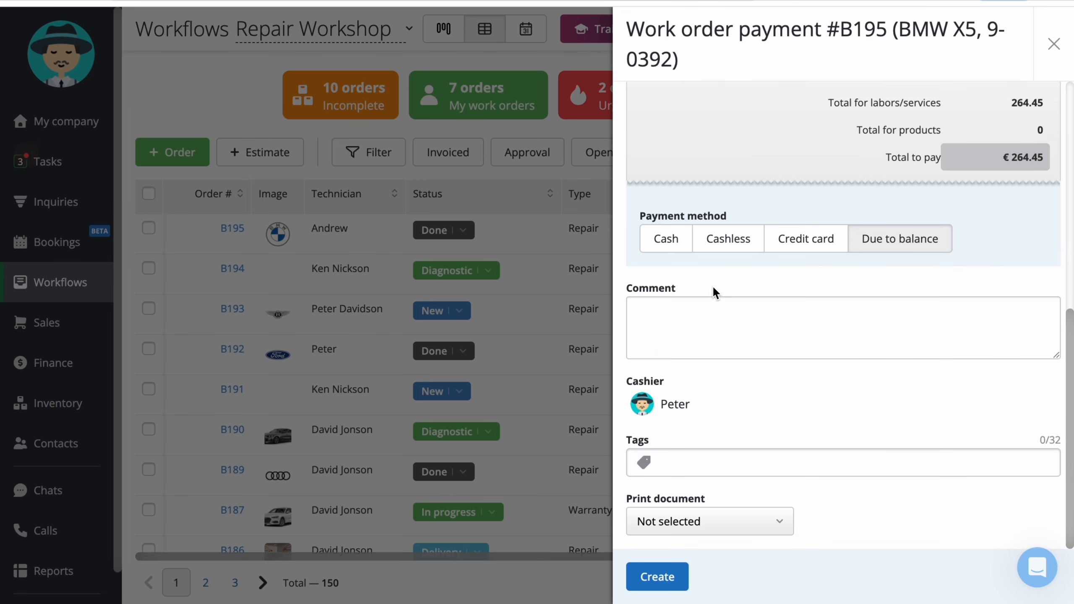
click(761, 520)
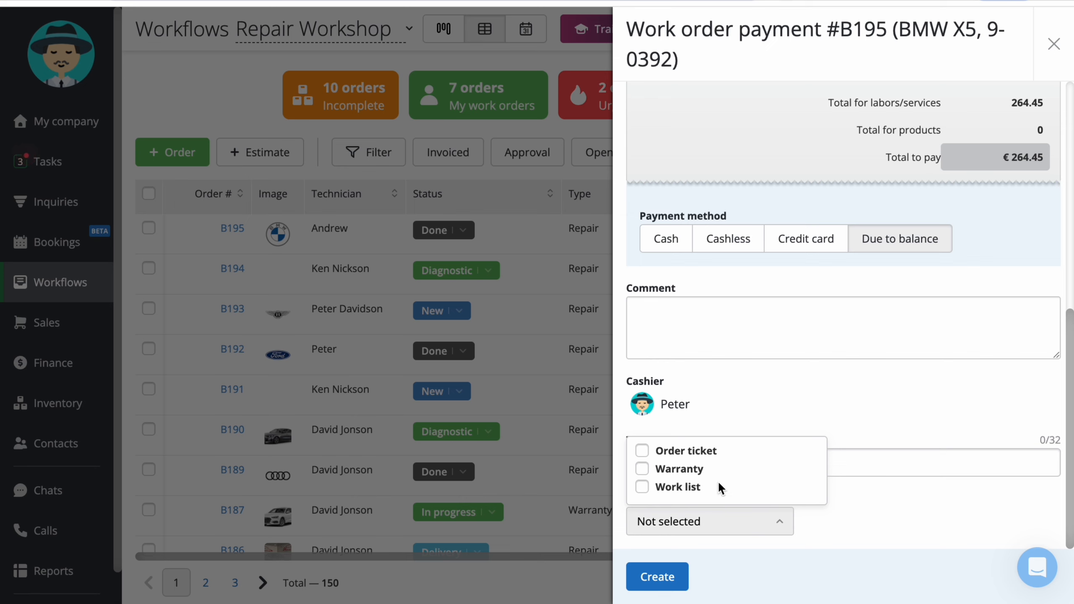
click(642, 487)
click(632, 572)
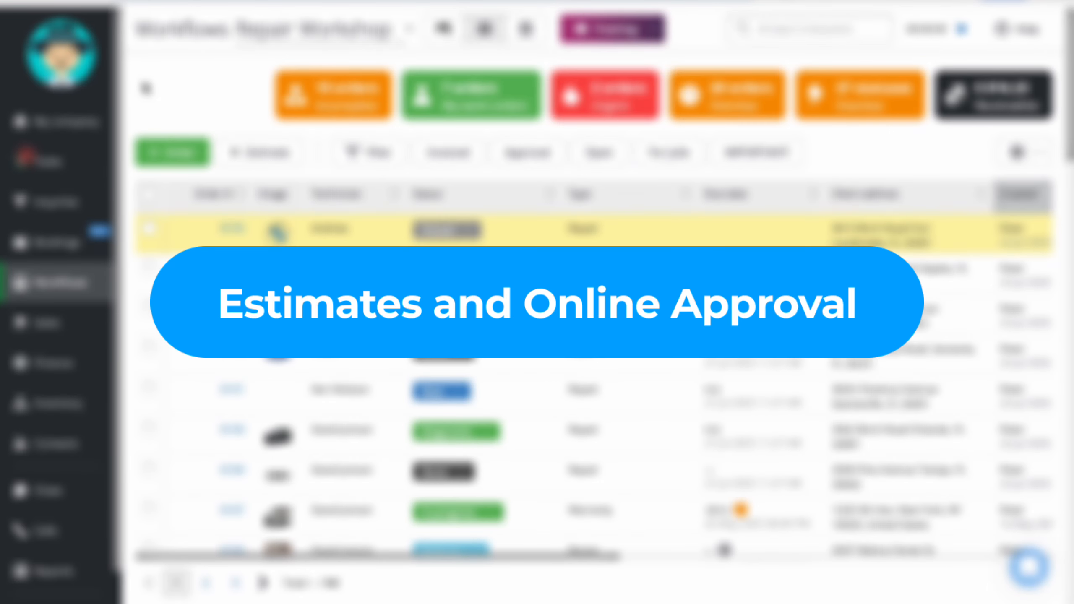
- Start a new Repair estimate for the client's Audi A4
click(260, 155)
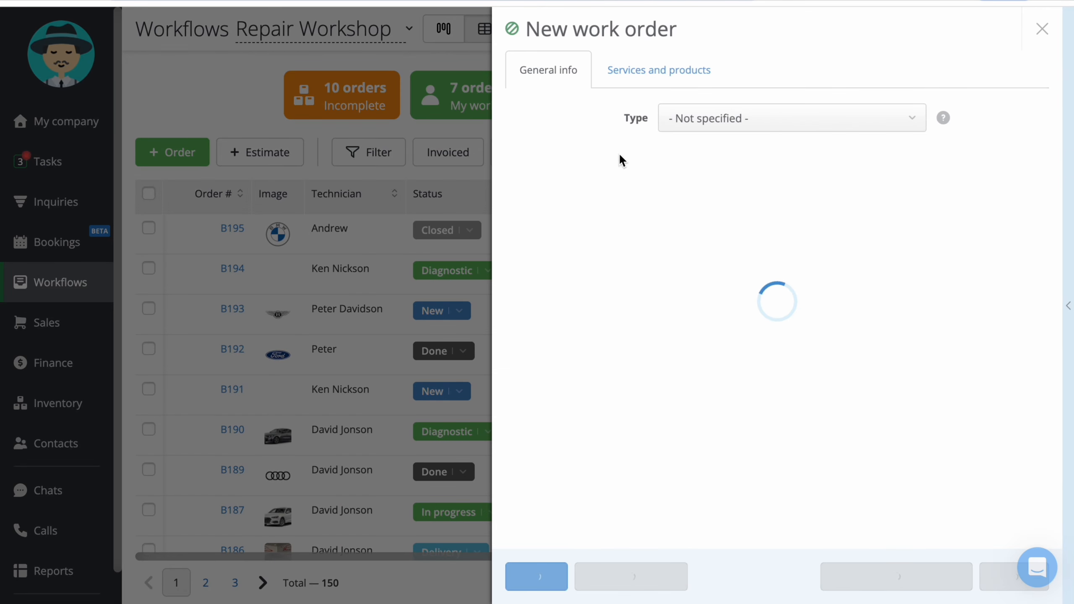
click(837, 115)
click(824, 134)
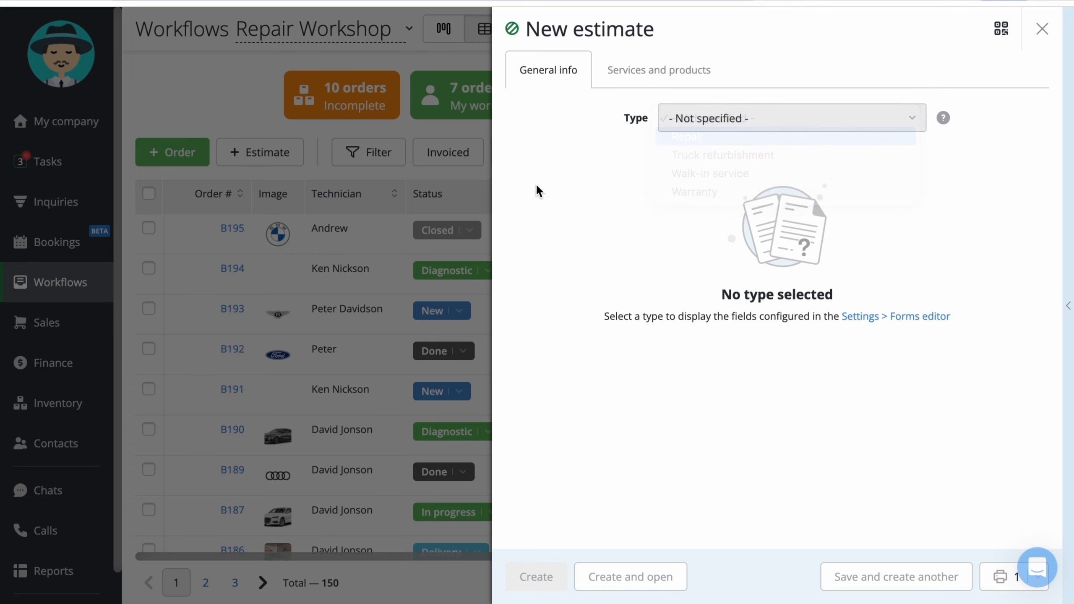
click(814, 301)
scroll(596, 319, down, 2)
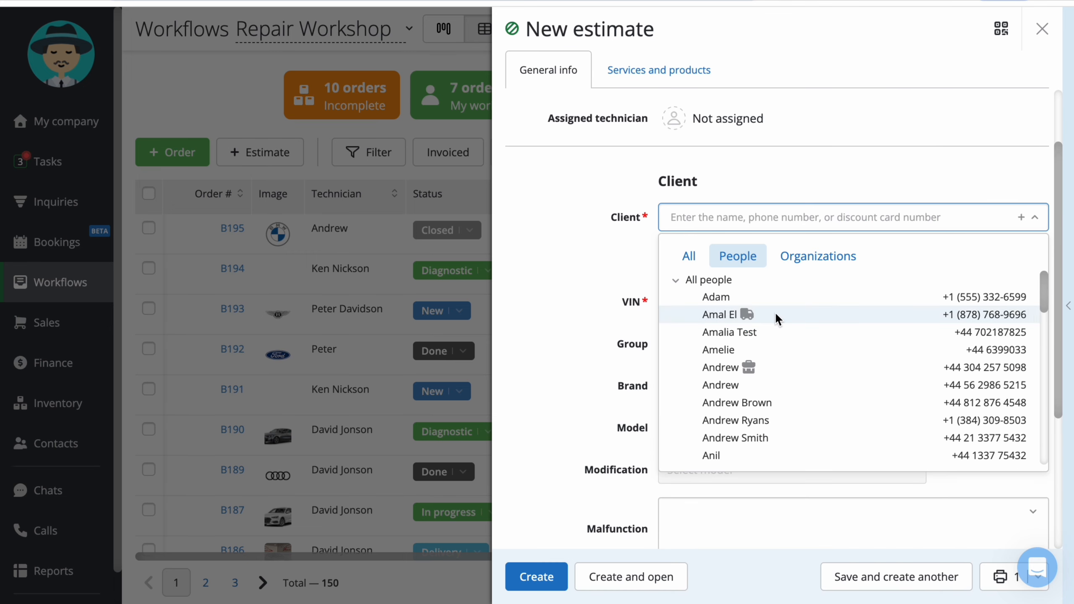
click(869, 404)
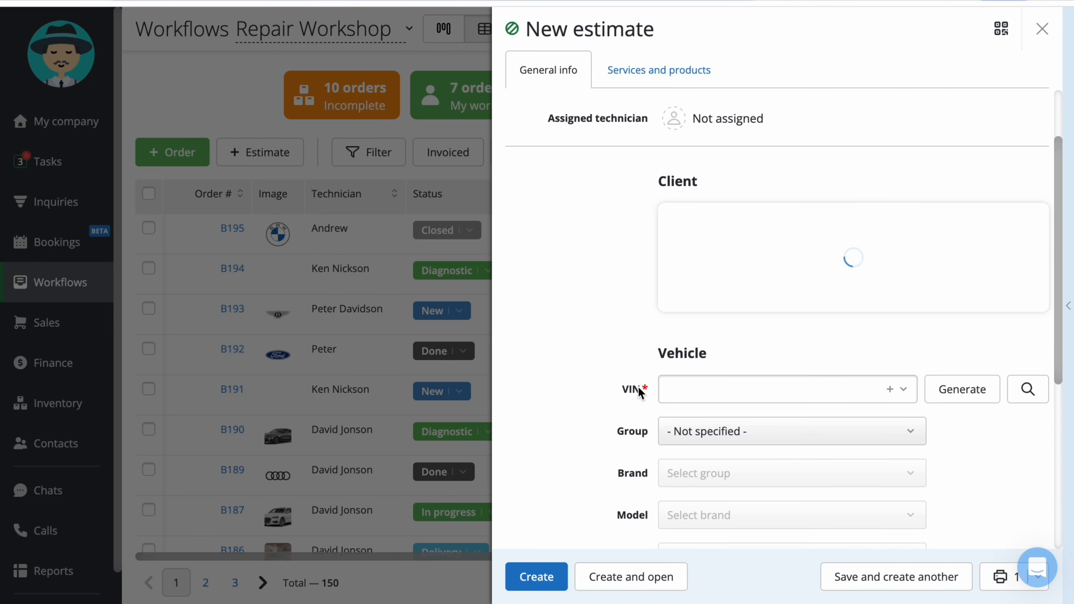
click(799, 438)
scroll(577, 419, down, 2)
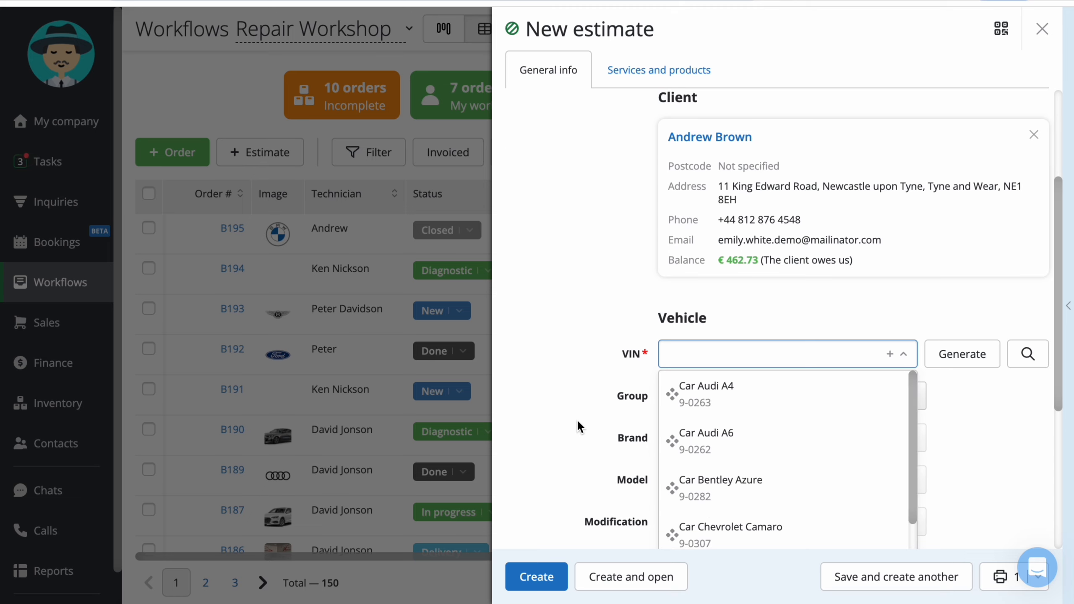
click(768, 400)
- Add the bundle's three services to the estimate and leave it as Draft
click(649, 80)
click(865, 116)
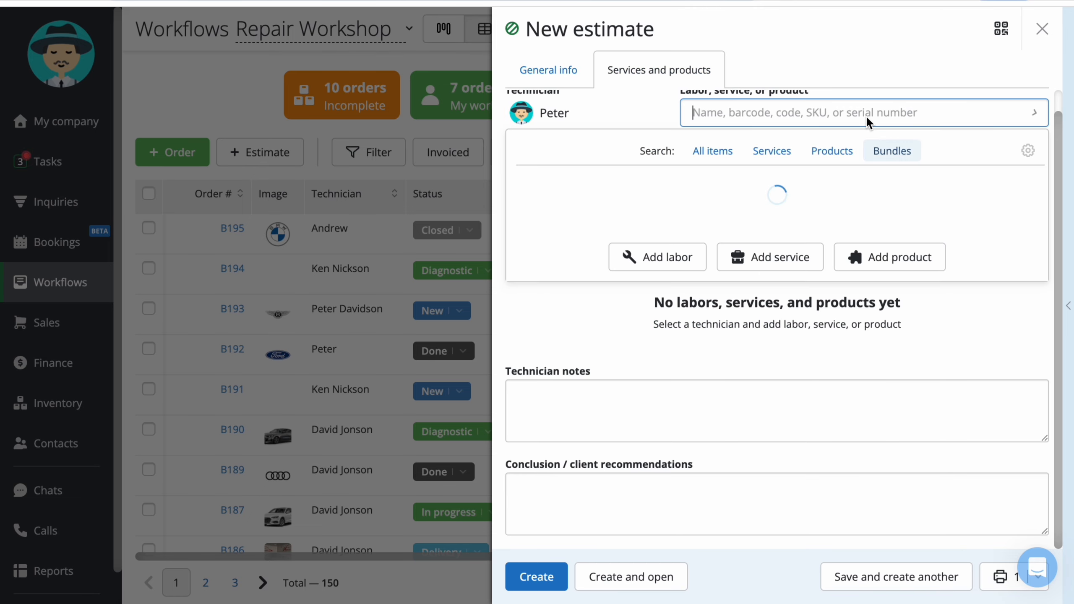
click(790, 79)
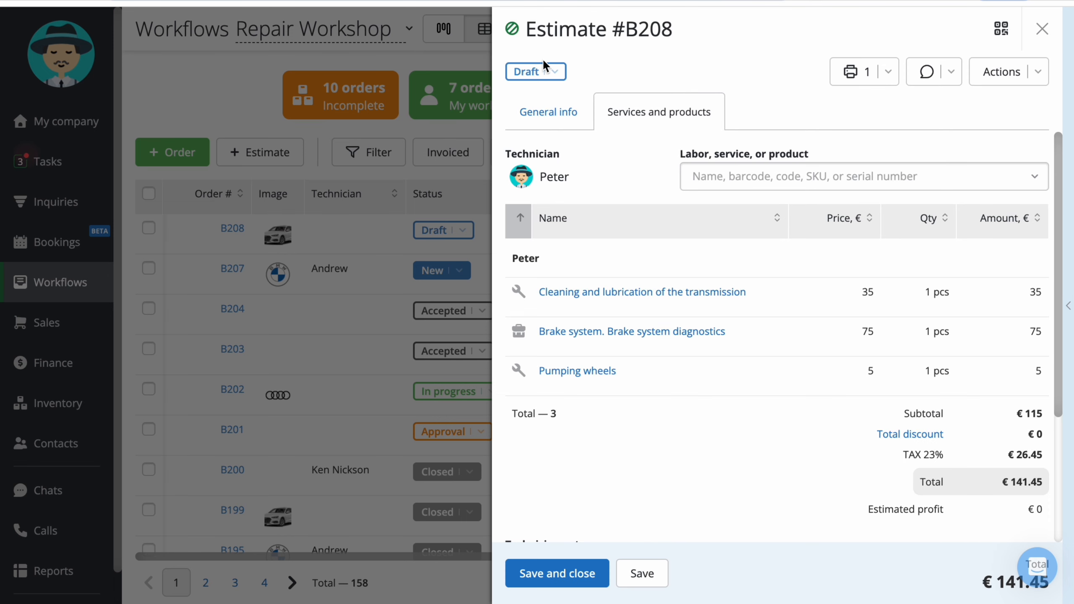
click(552, 74)
click(708, 182)
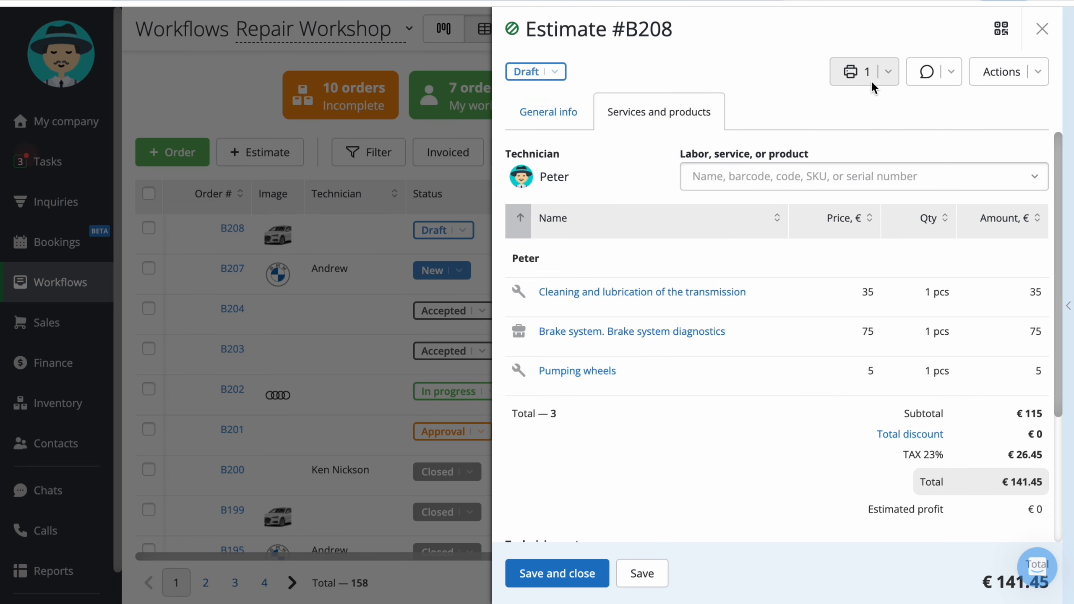
- Print estimate B208 so it is marked Sent, then review the client contact options
click(887, 71)
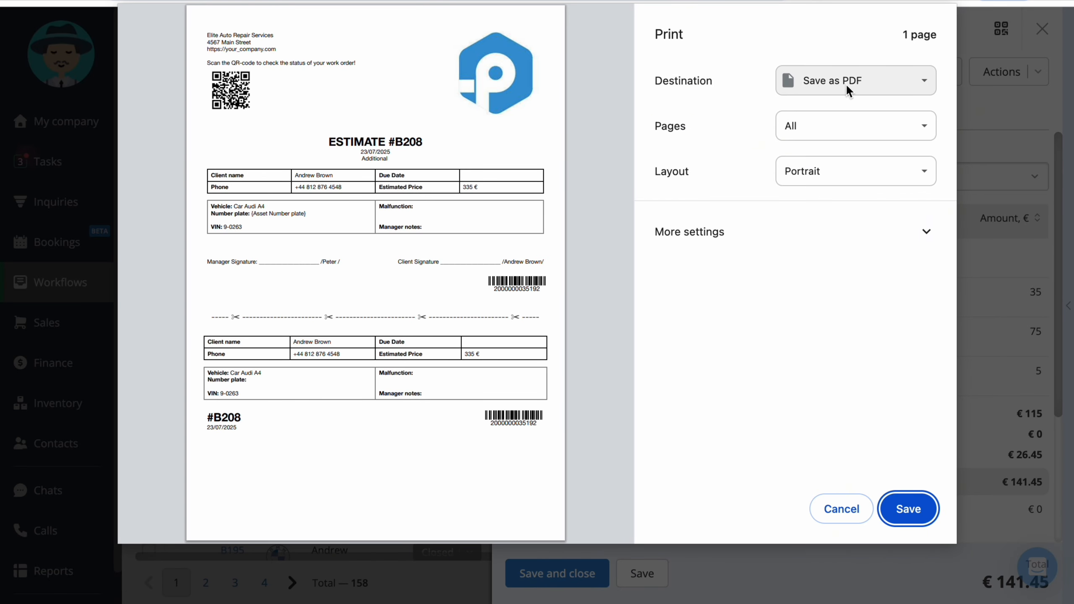
click(846, 512)
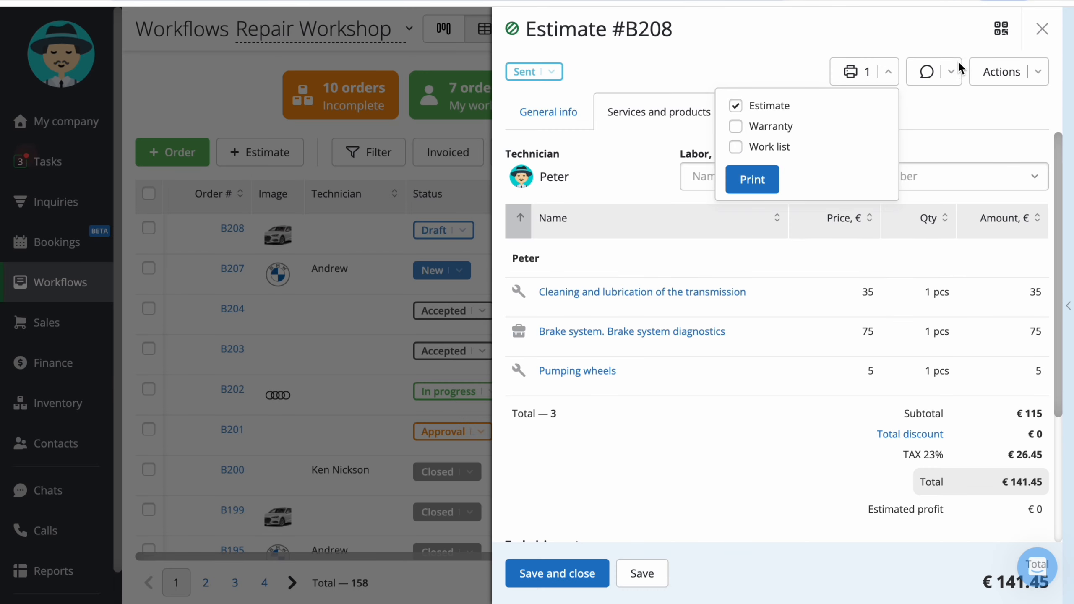
click(951, 71)
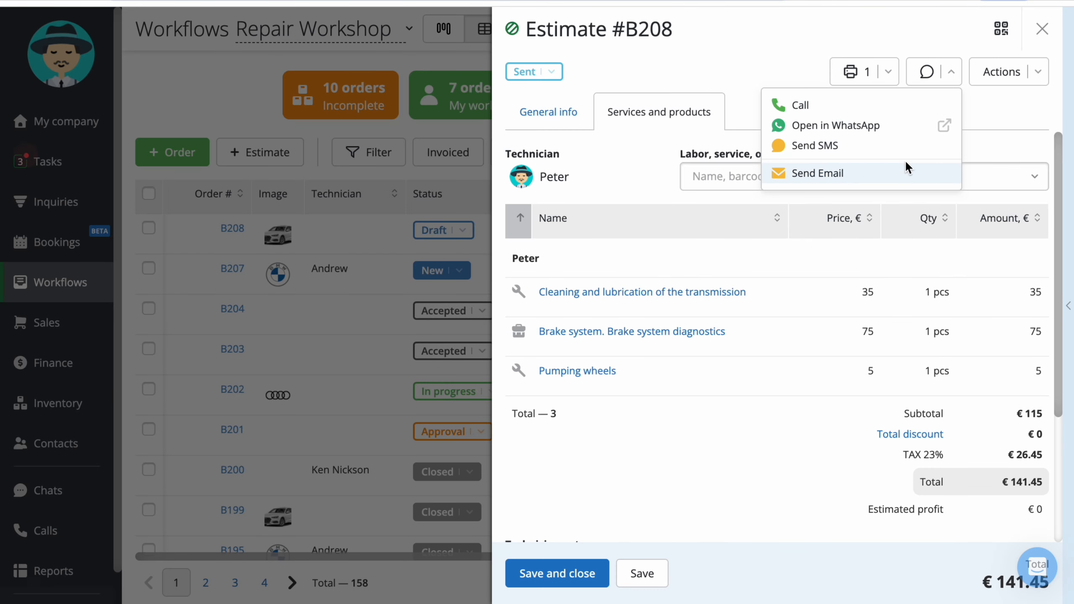
click(893, 45)
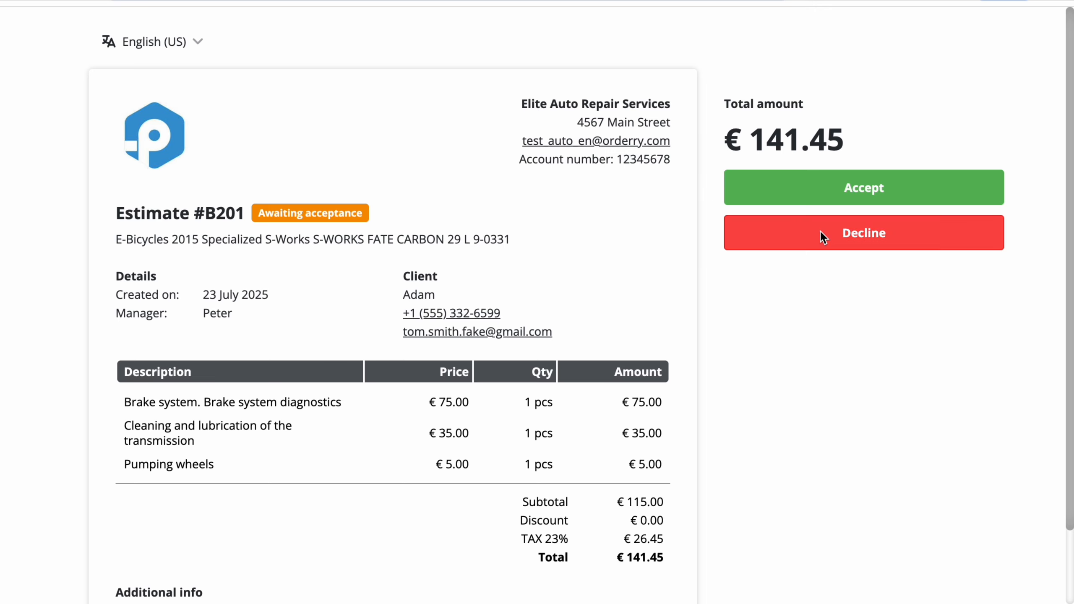
- Accept estimate B201 as the client with a drawn signature, then check B208's status
click(787, 195)
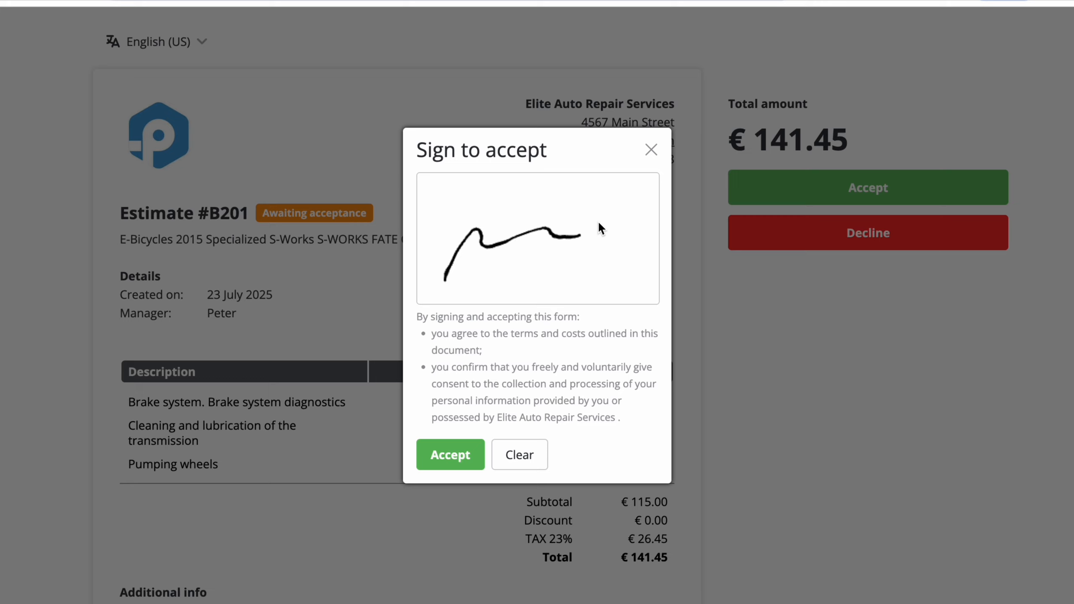
click(464, 451)
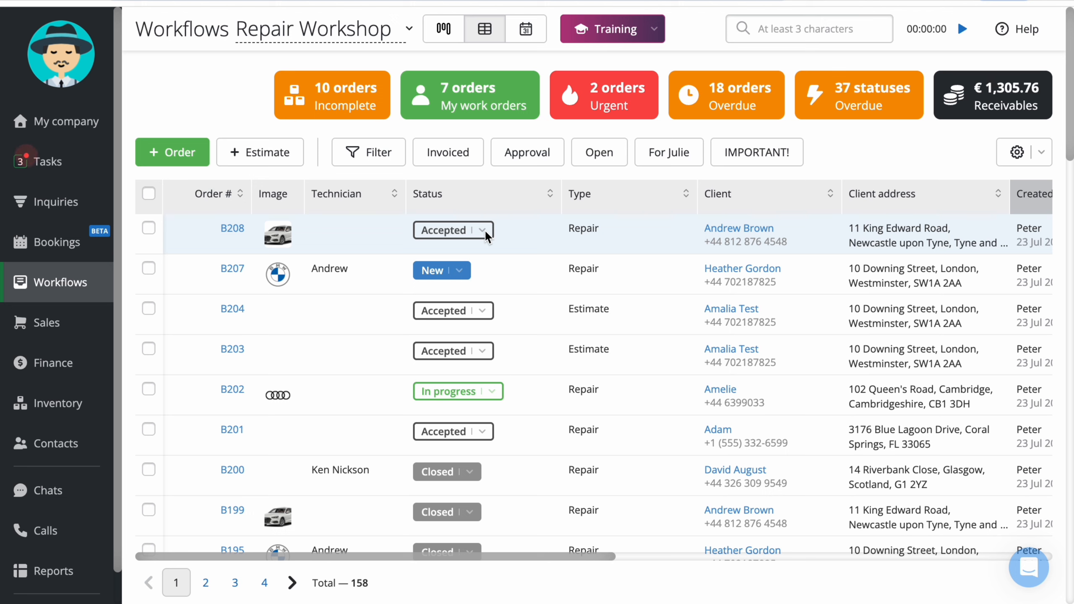
click(482, 230)
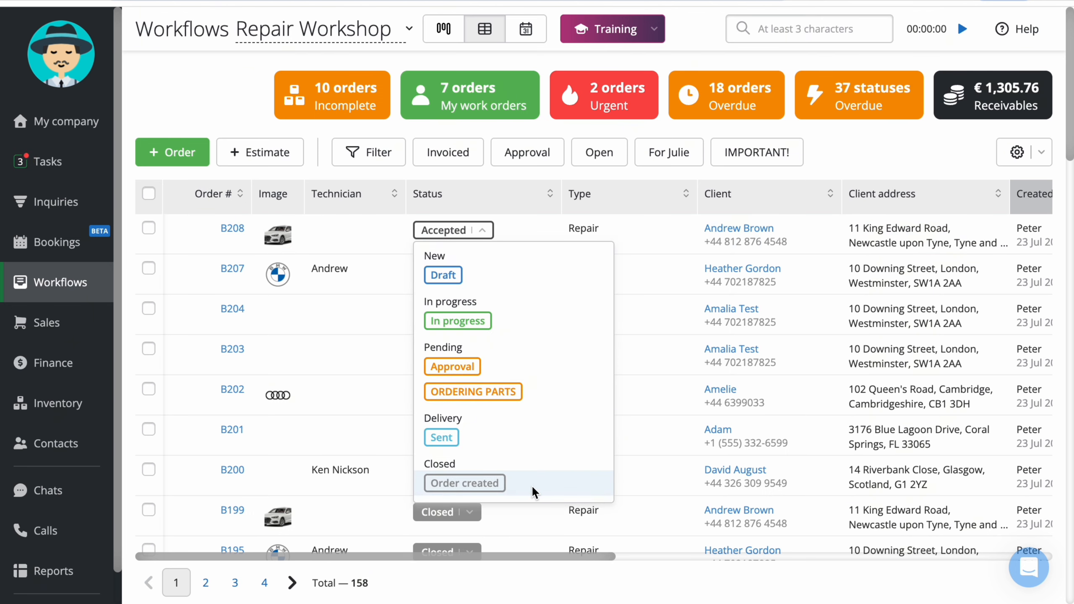
- Convert estimate B208 into an order and assign a technician to it
key(Escape)
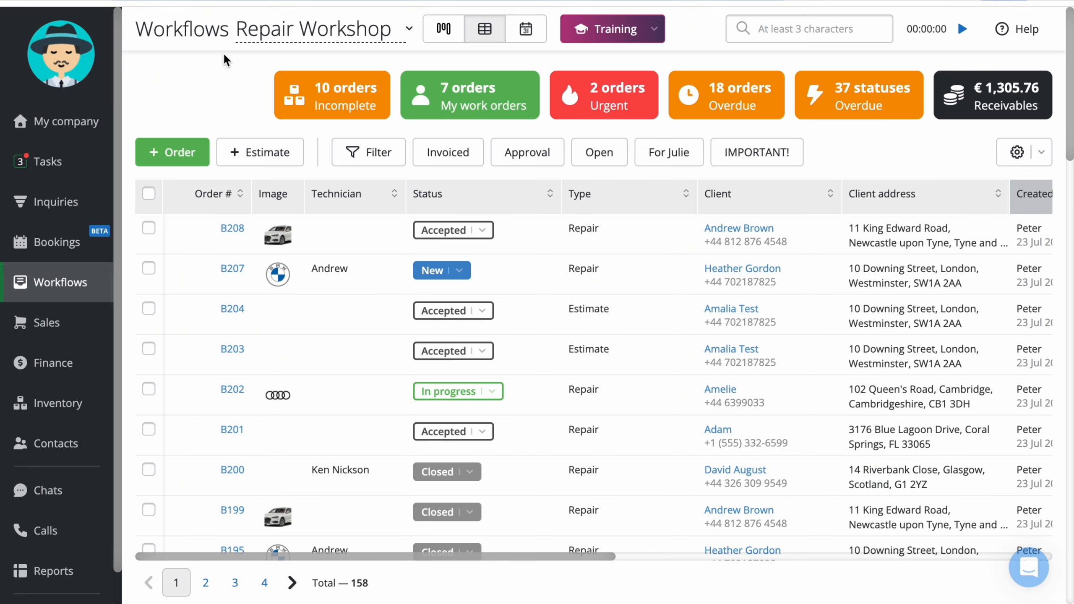
click(233, 232)
click(512, 111)
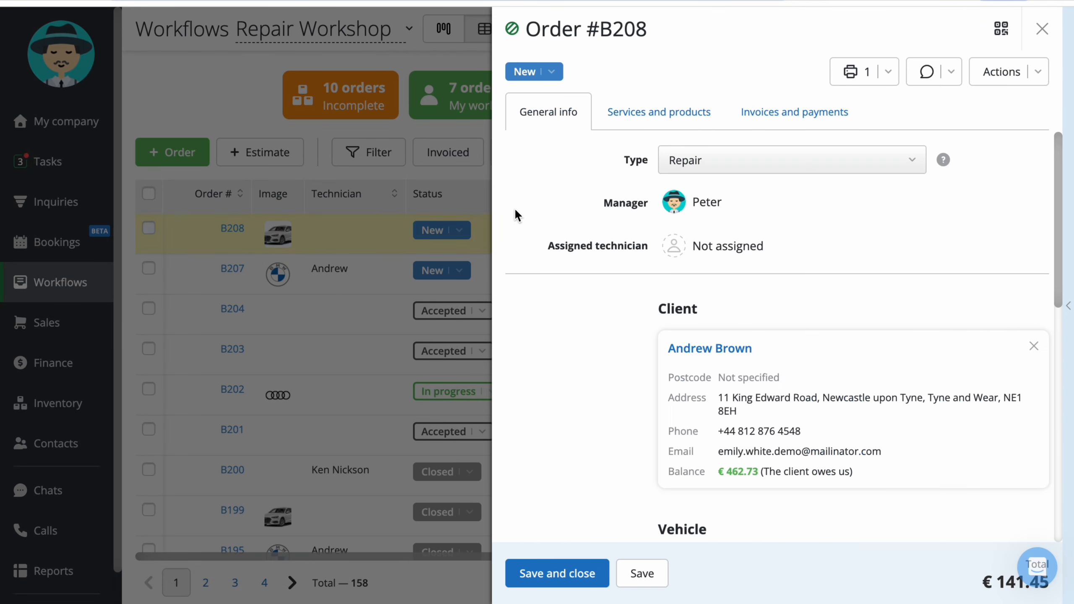
click(776, 248)
click(768, 333)
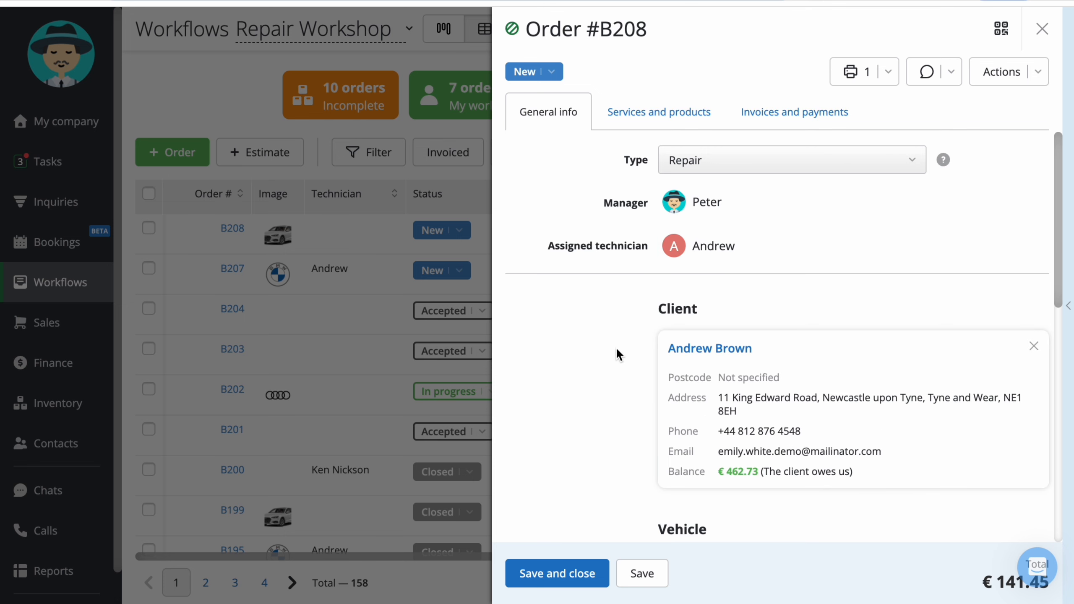
- Schedule order B208 for 23–24 July 2025 and save the changes
scroll(612, 351, down, 9)
click(757, 380)
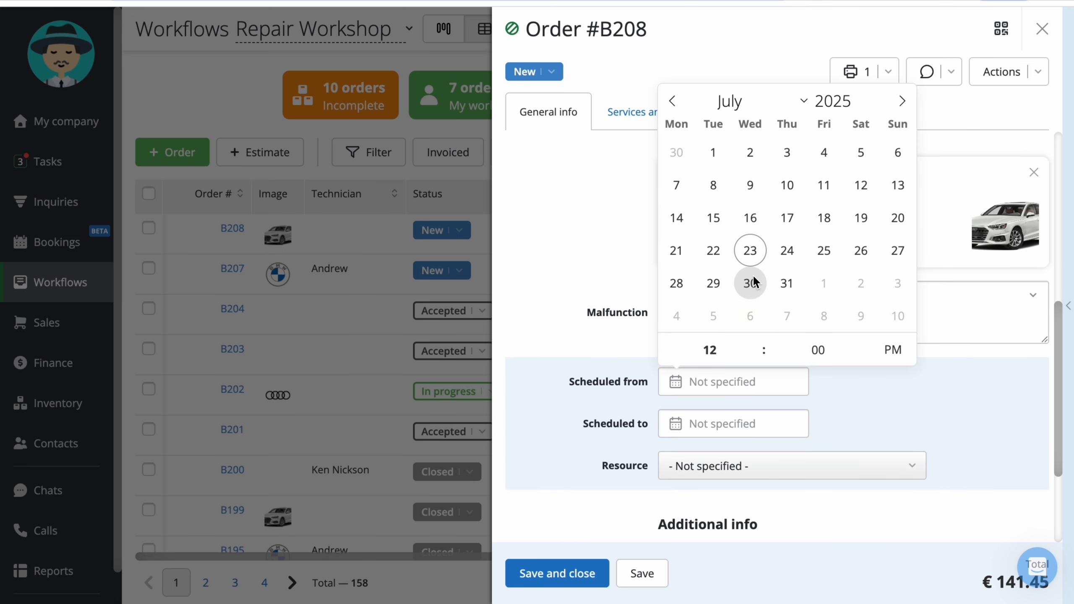
click(750, 250)
click(719, 422)
click(787, 293)
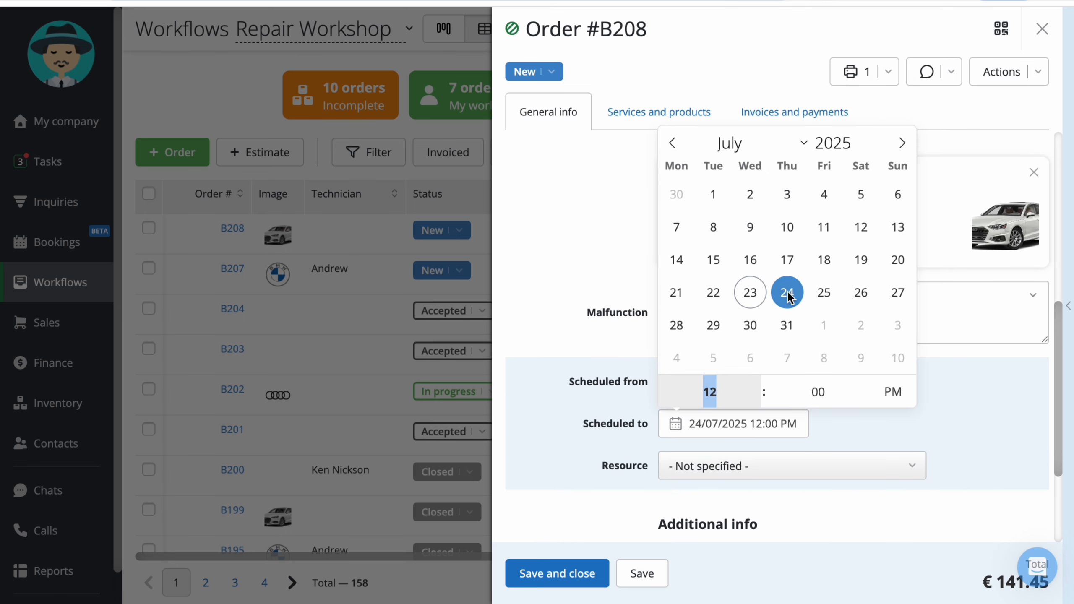
click(567, 259)
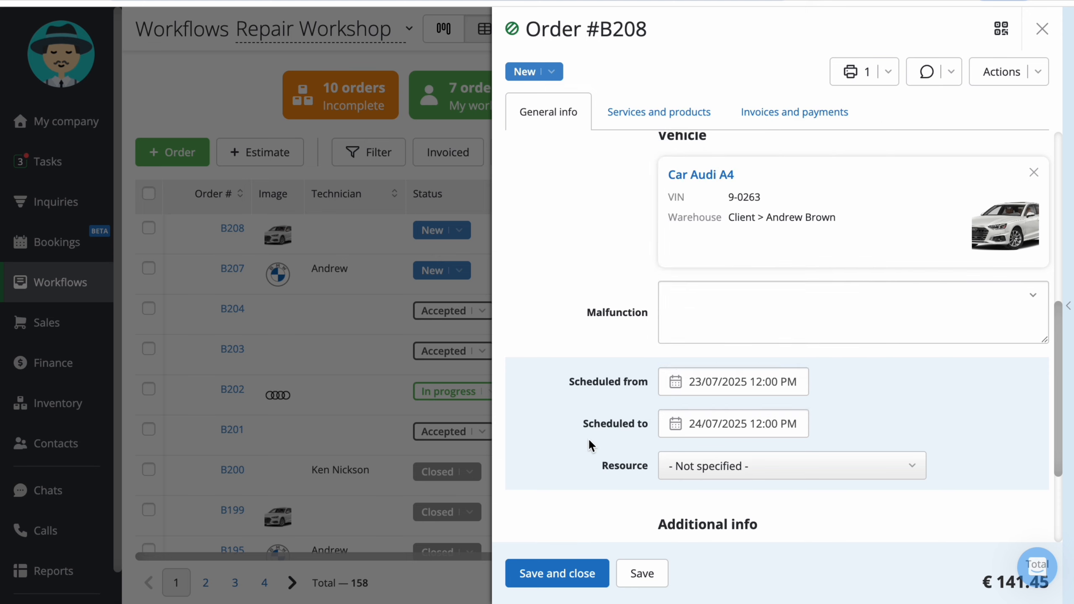
click(631, 572)
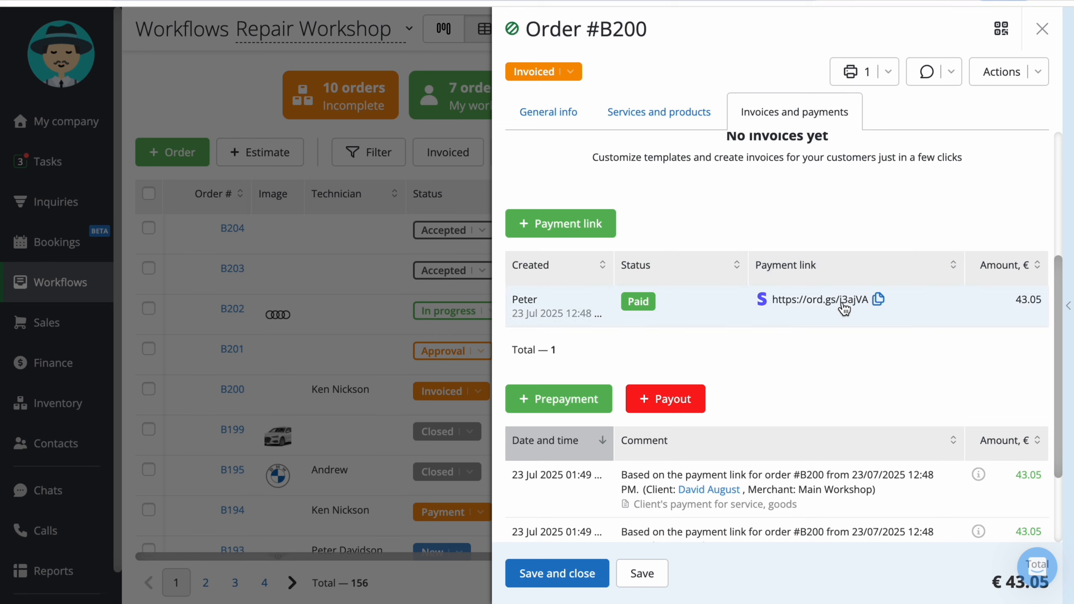
- Copy order B200's paid €43.05 payment link and leave its status as Invoiced
click(878, 300)
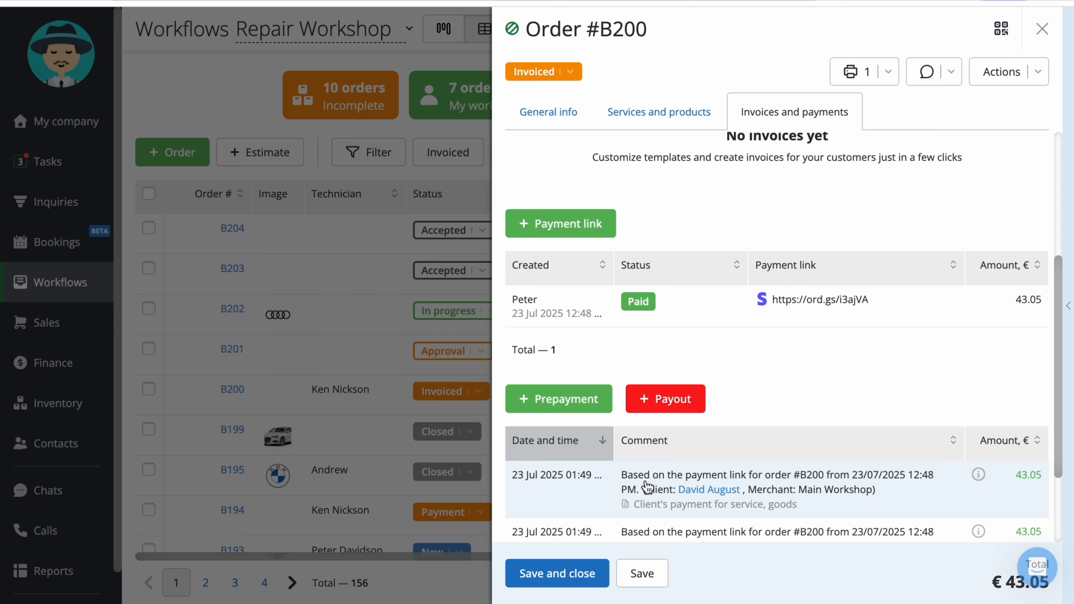
scroll(718, 237, up, 5)
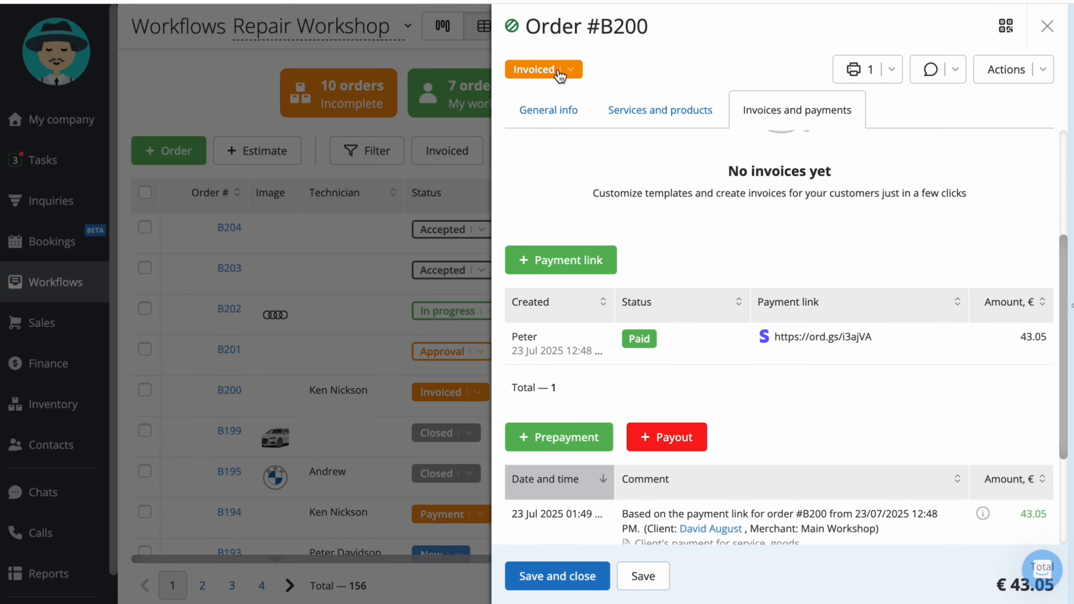
click(560, 74)
scroll(576, 247, down, 4)
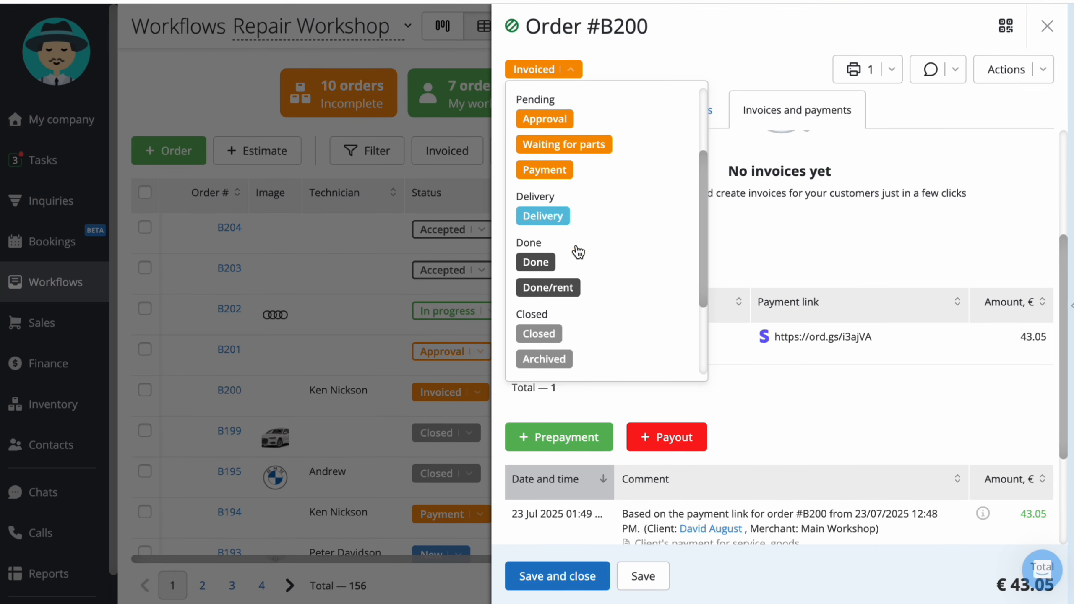
key(Escape)
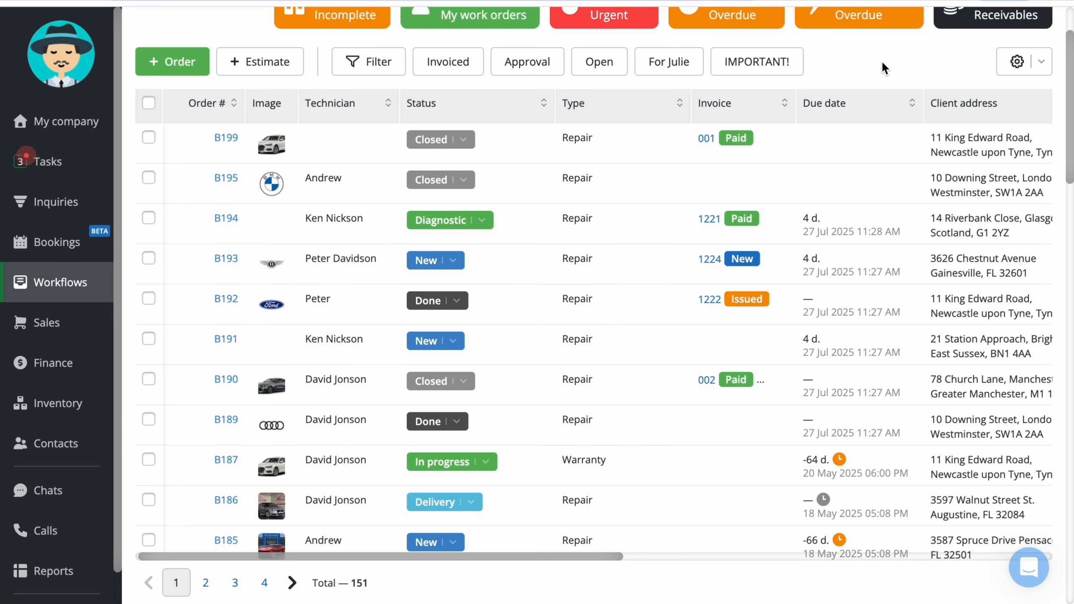
- Create invoice 003 for €141.45 on order B191 and save the order
click(226, 339)
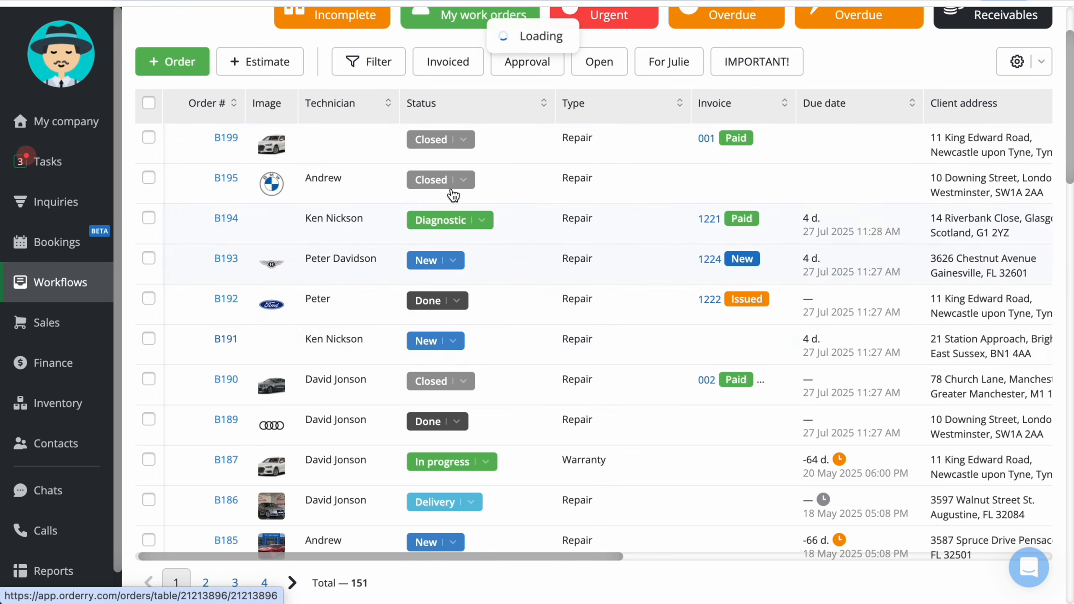
click(765, 122)
click(540, 159)
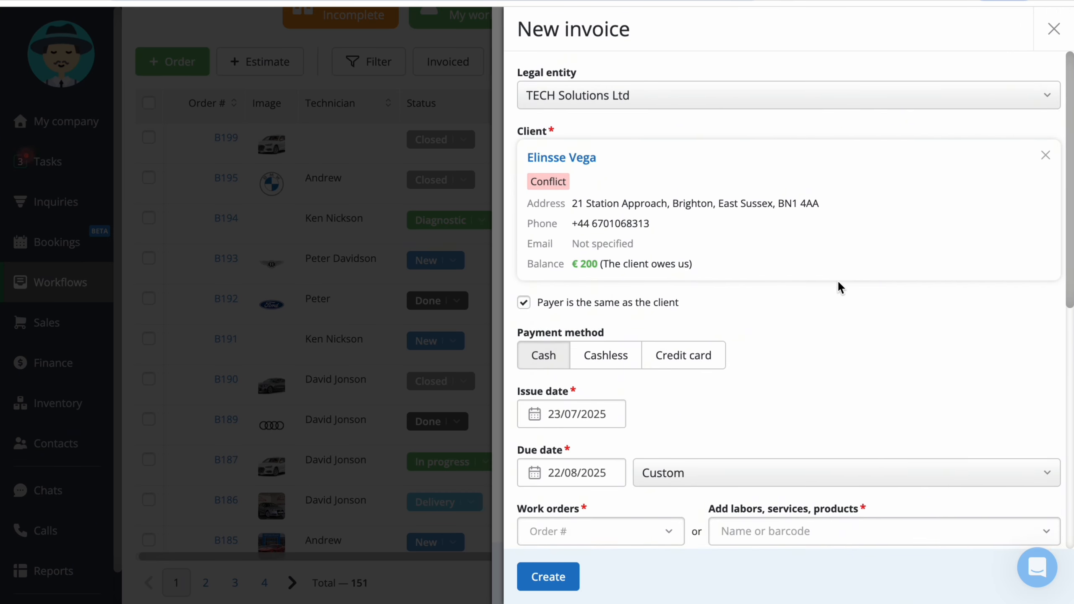
scroll(839, 288, down, 10)
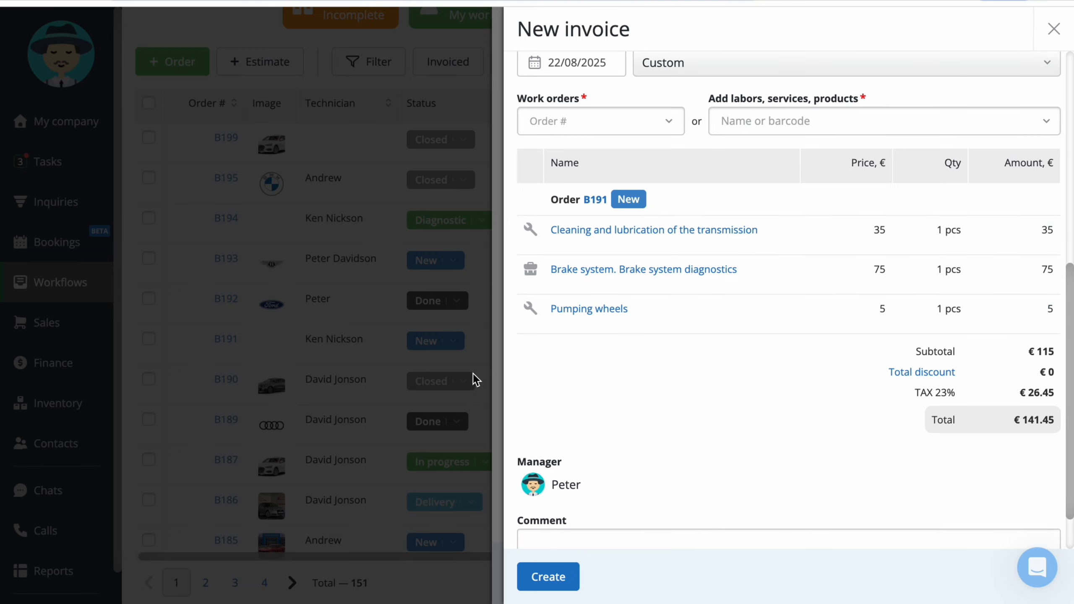
click(548, 576)
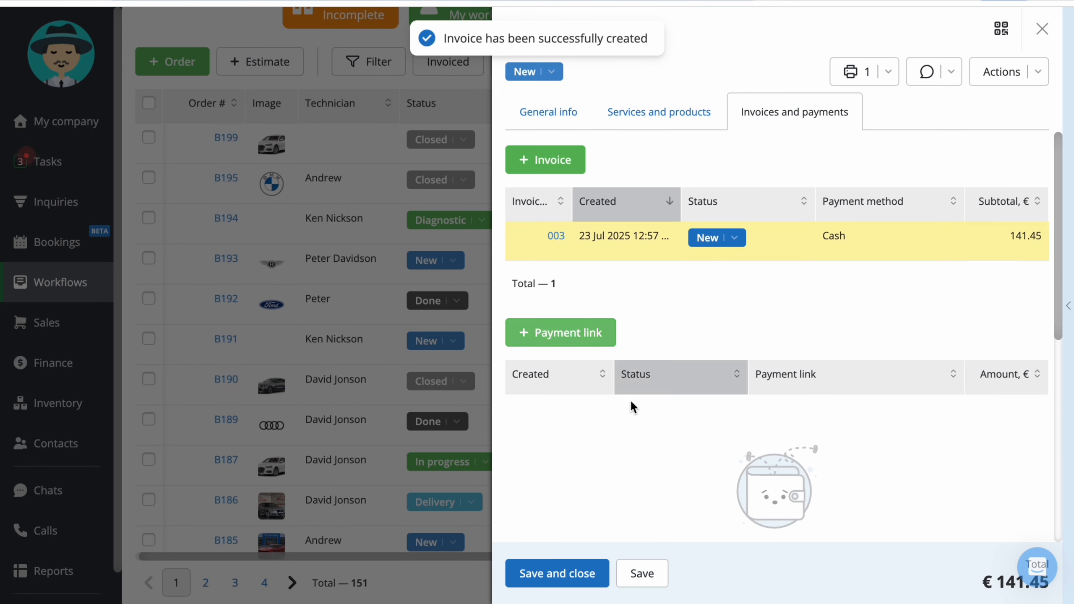
click(642, 573)
click(222, 299)
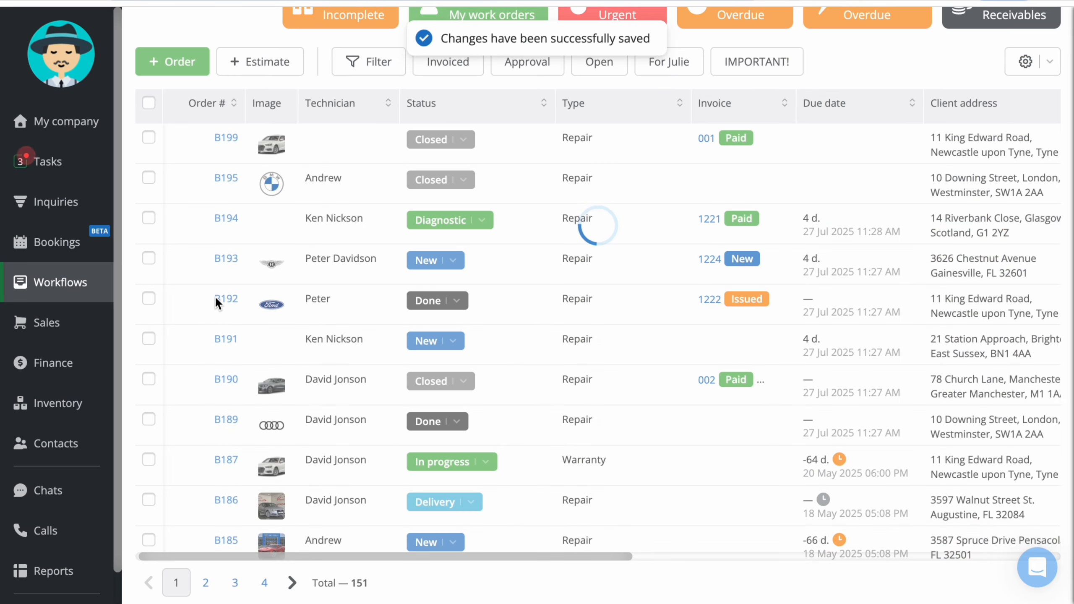
- Select orders B187 and B186 to view bulk actions, then deselect them
scroll(185, 299, down, 4)
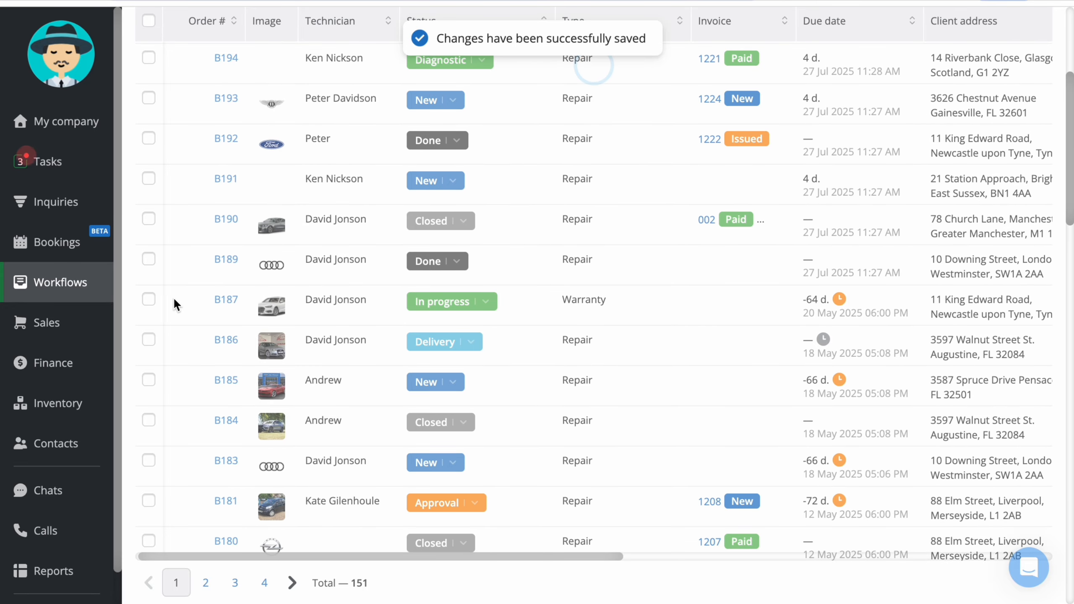
click(149, 299)
click(149, 339)
click(266, 540)
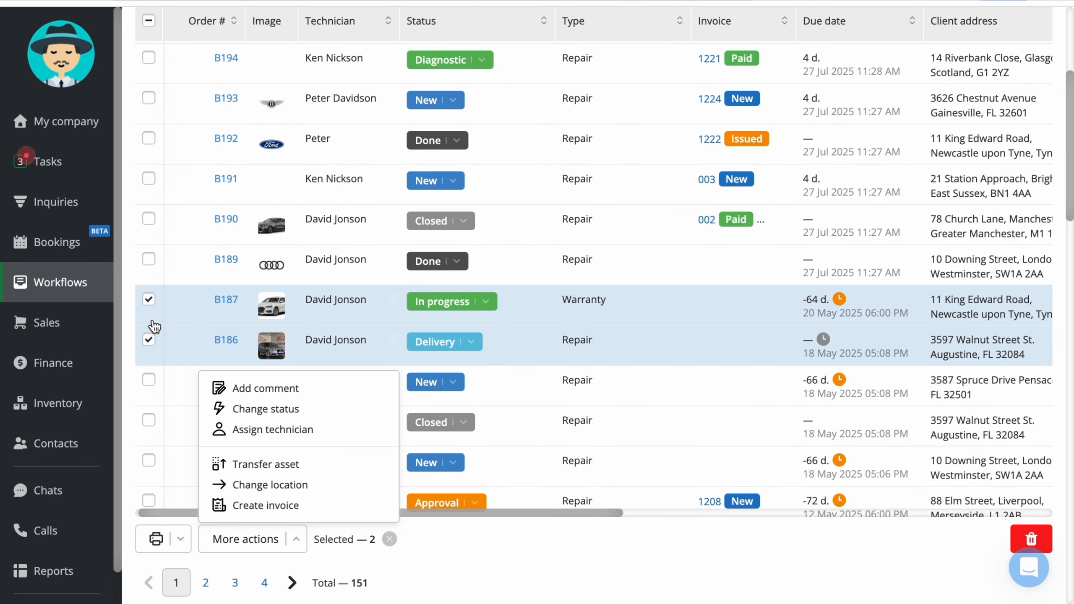
click(148, 339)
click(148, 299)
scroll(511, 276, up, 3)
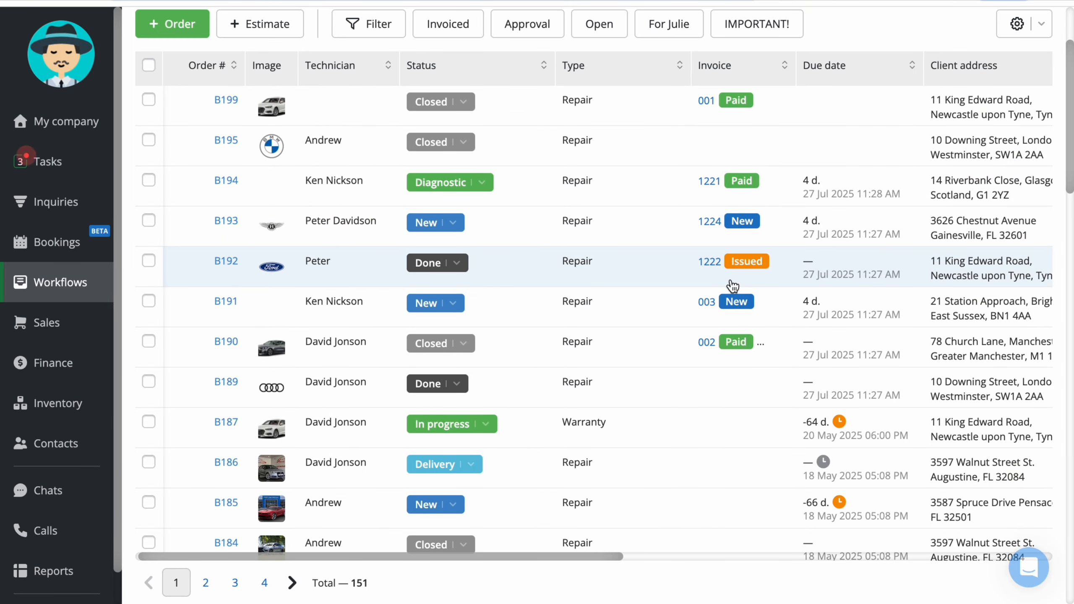
- Mark invoice 003 for order B191 as Paid and record its €141.45 income
click(705, 302)
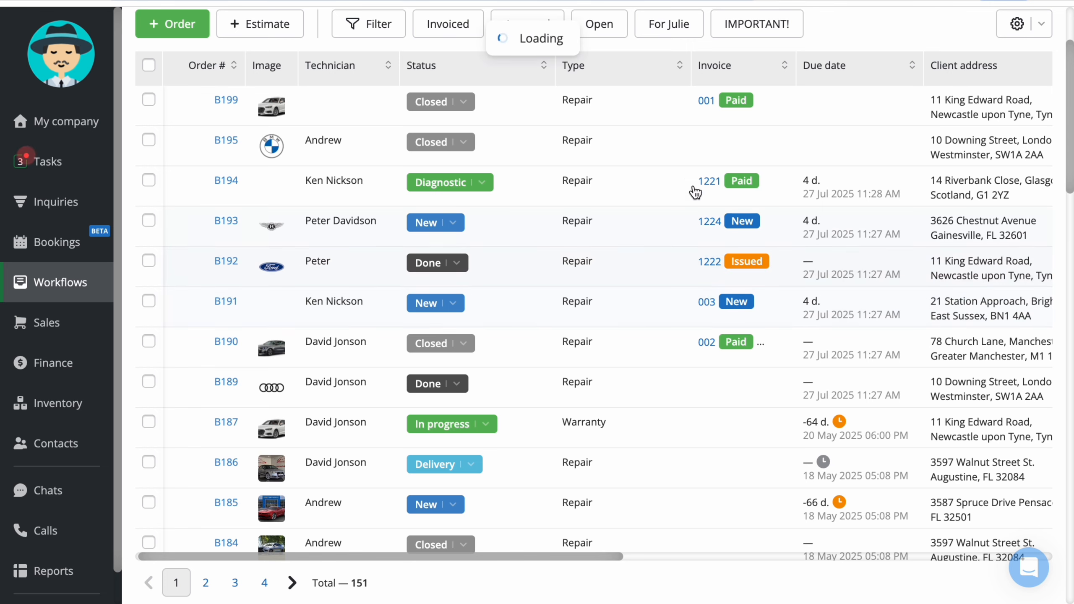
click(282, 80)
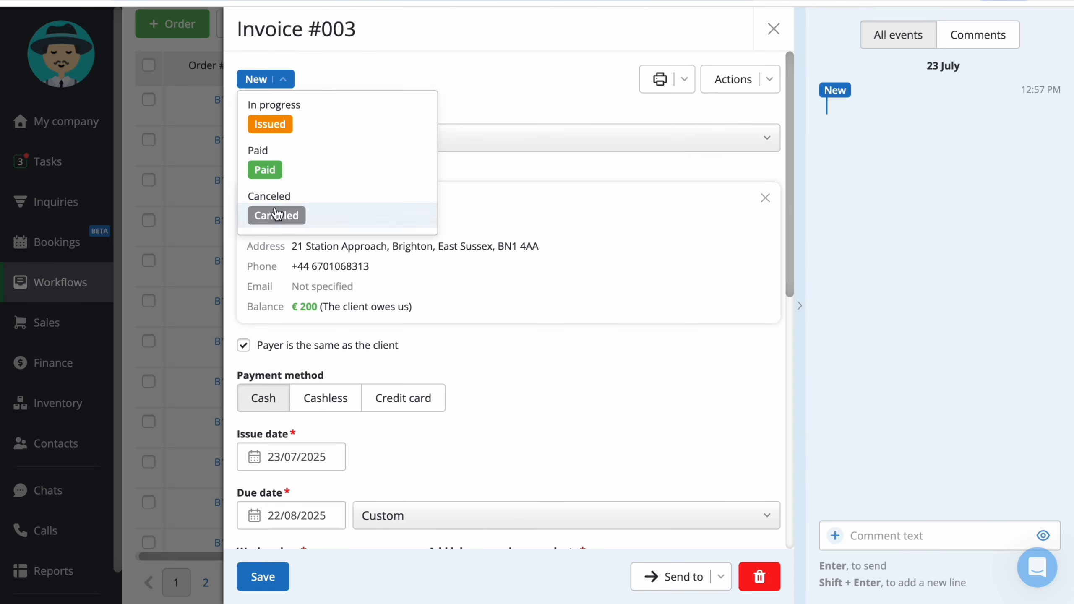
click(280, 173)
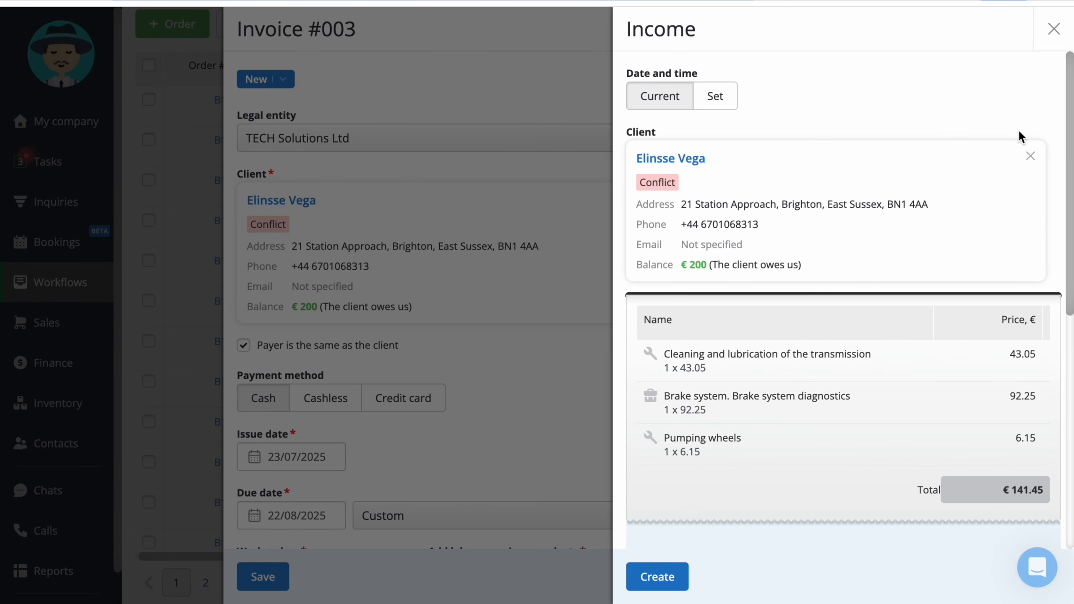
scroll(985, 107, down, 8)
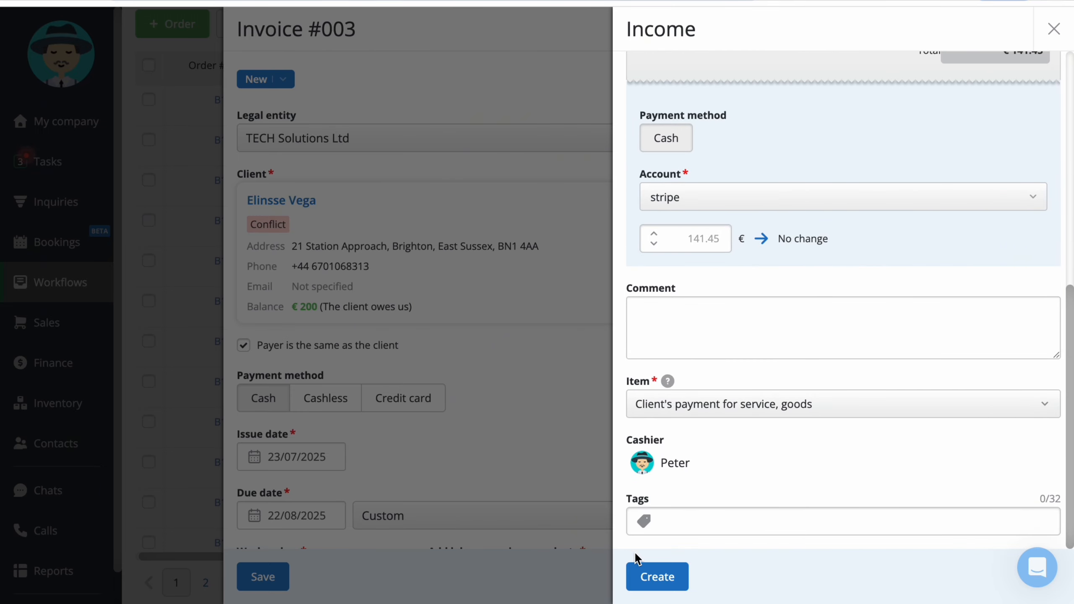
click(650, 575)
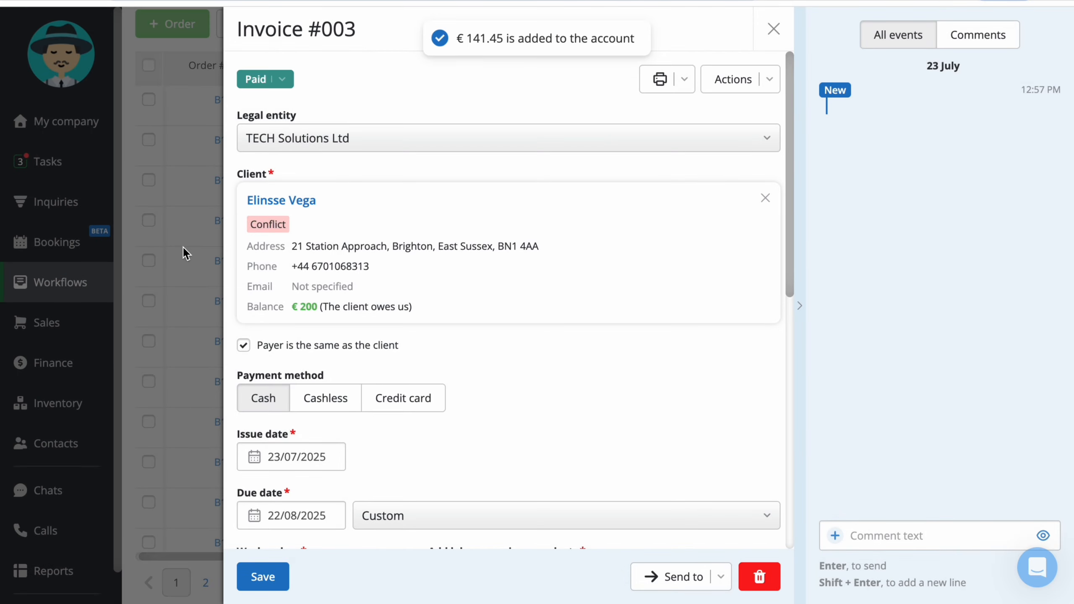
click(183, 246)
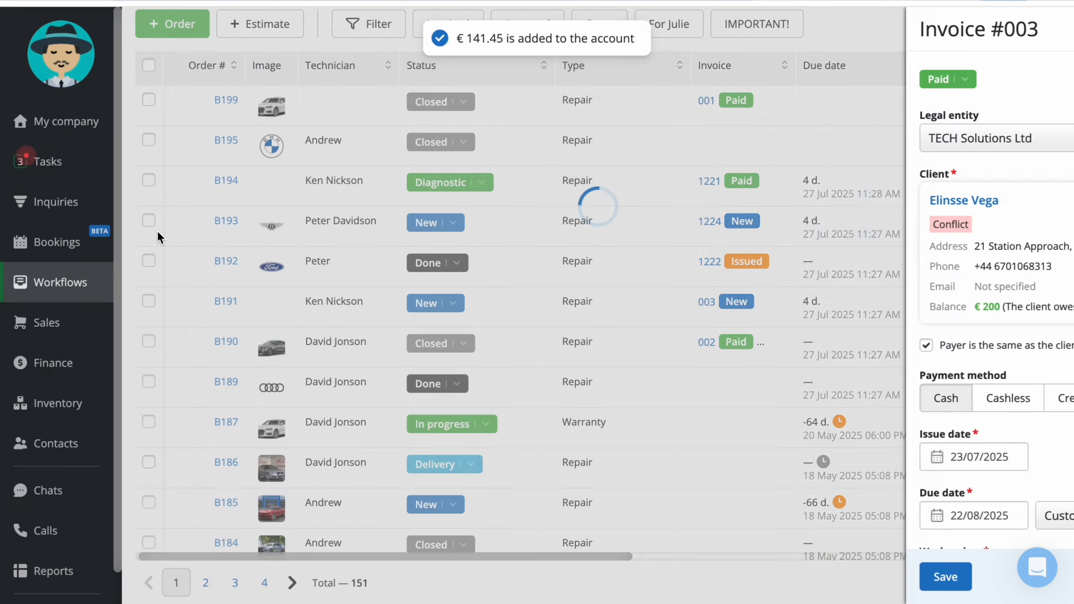
- Change order B191's status to Closed
click(451, 303)
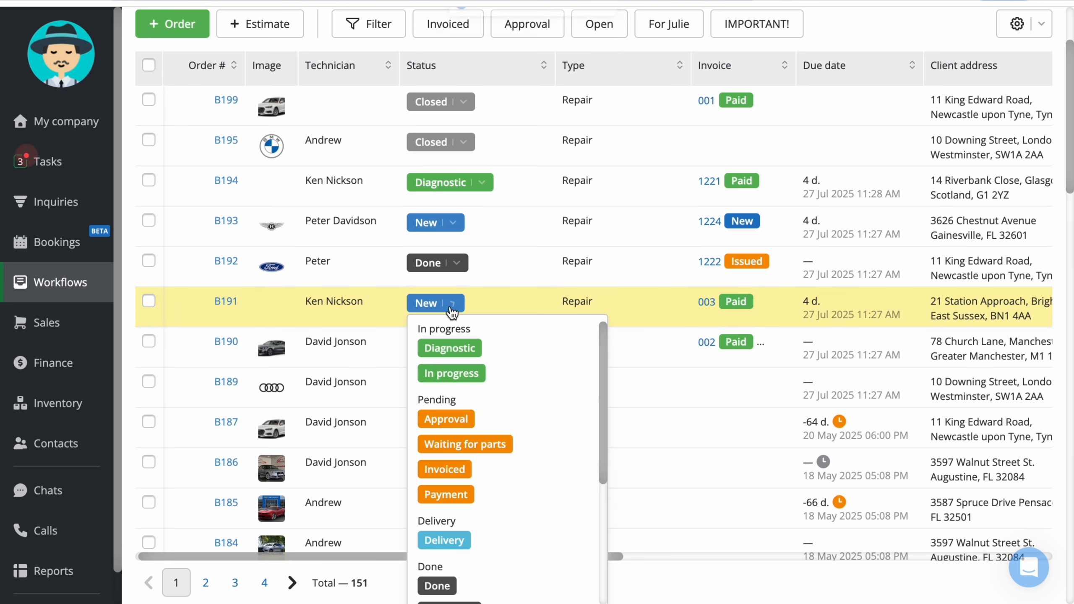
scroll(486, 446, down, 4)
click(440, 486)
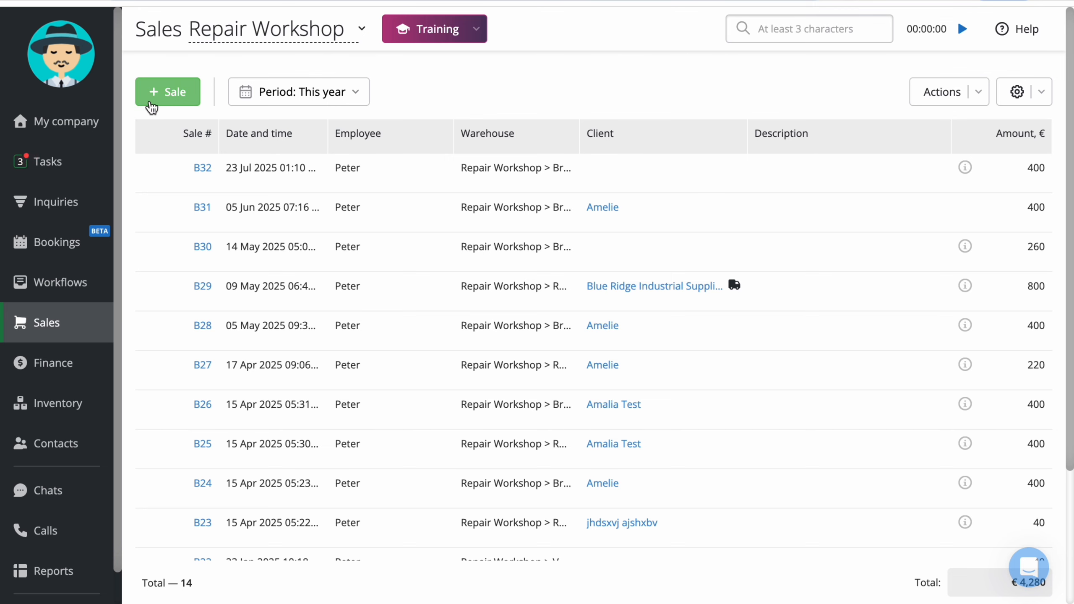
- Sell one NOKIAN Nordman SX2 155/80R13 tyre from Branch 1 Cell 1 for €400 cash, no client
click(162, 102)
click(672, 99)
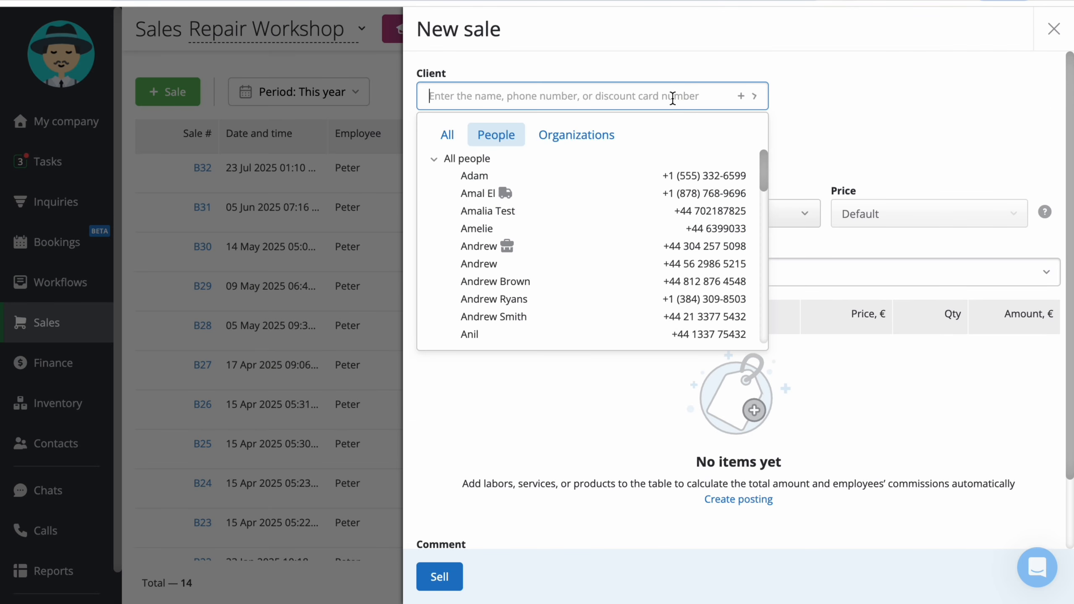
click(946, 93)
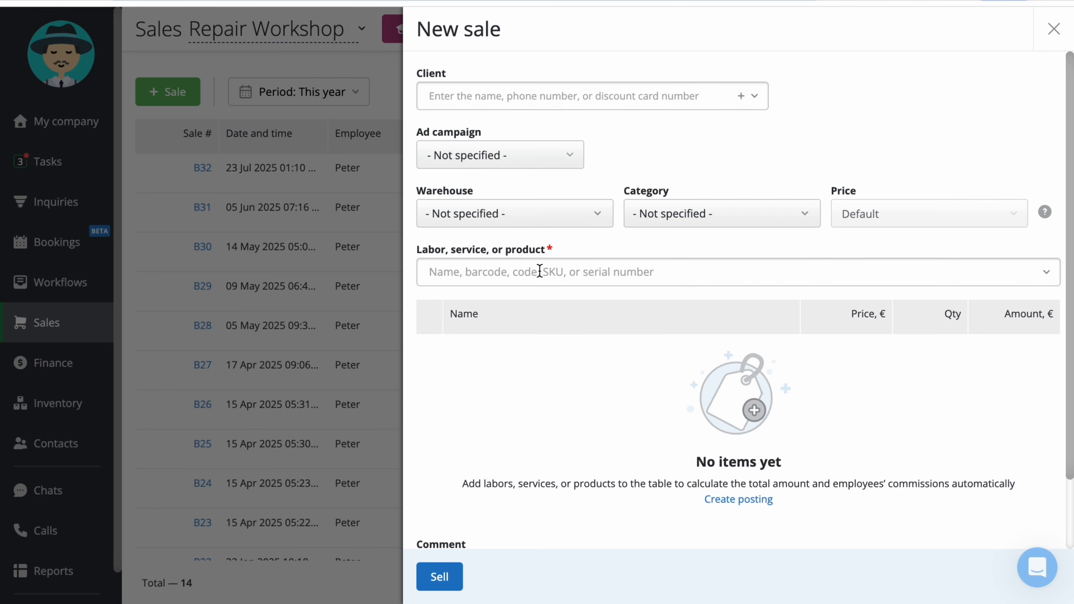
click(678, 271)
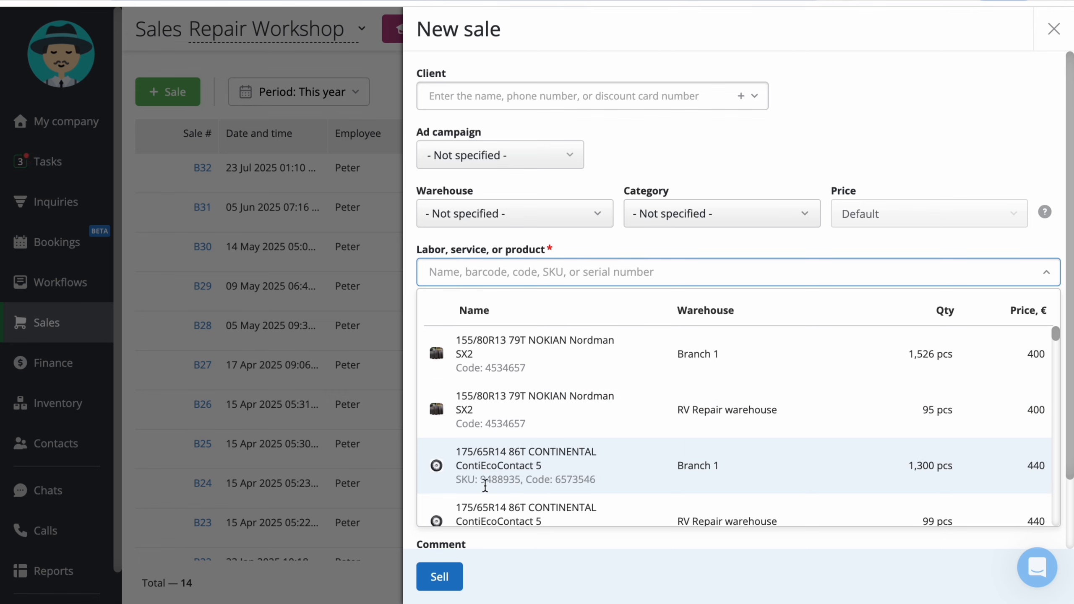
click(639, 358)
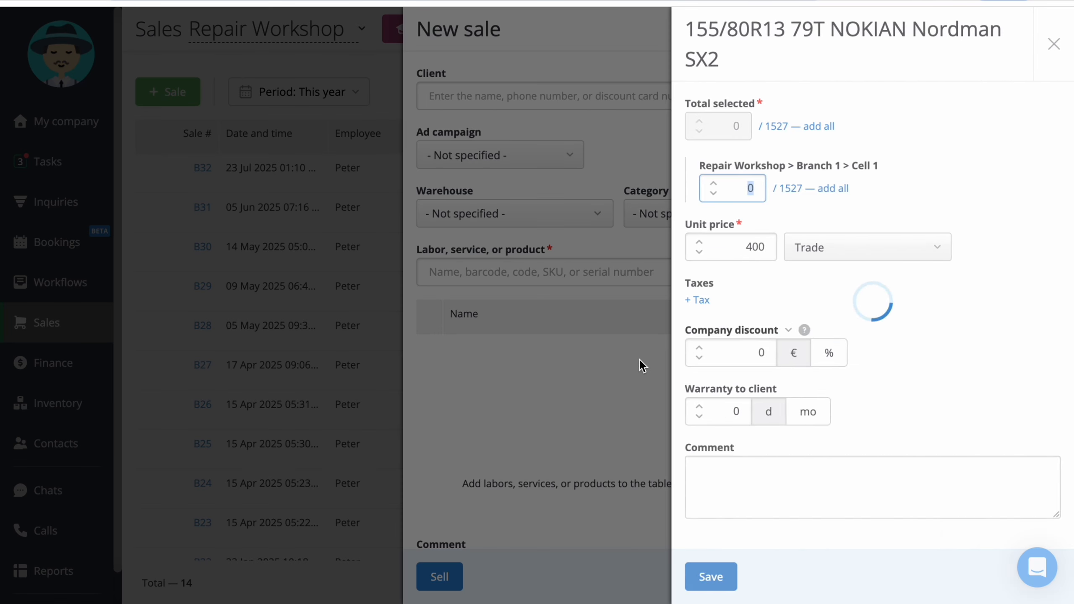
click(740, 189)
text(1)
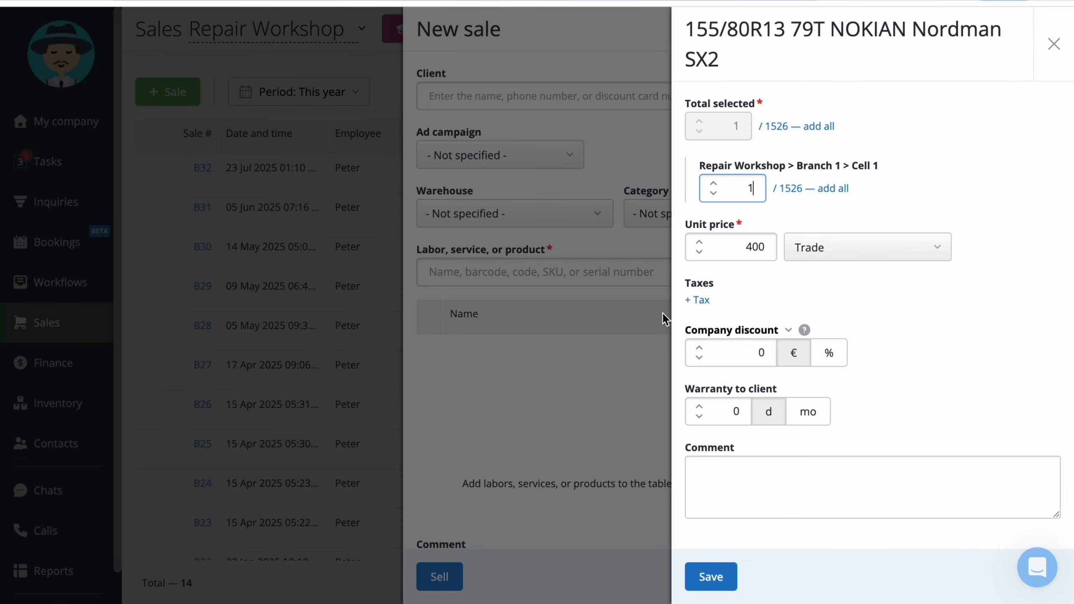
click(710, 576)
click(458, 574)
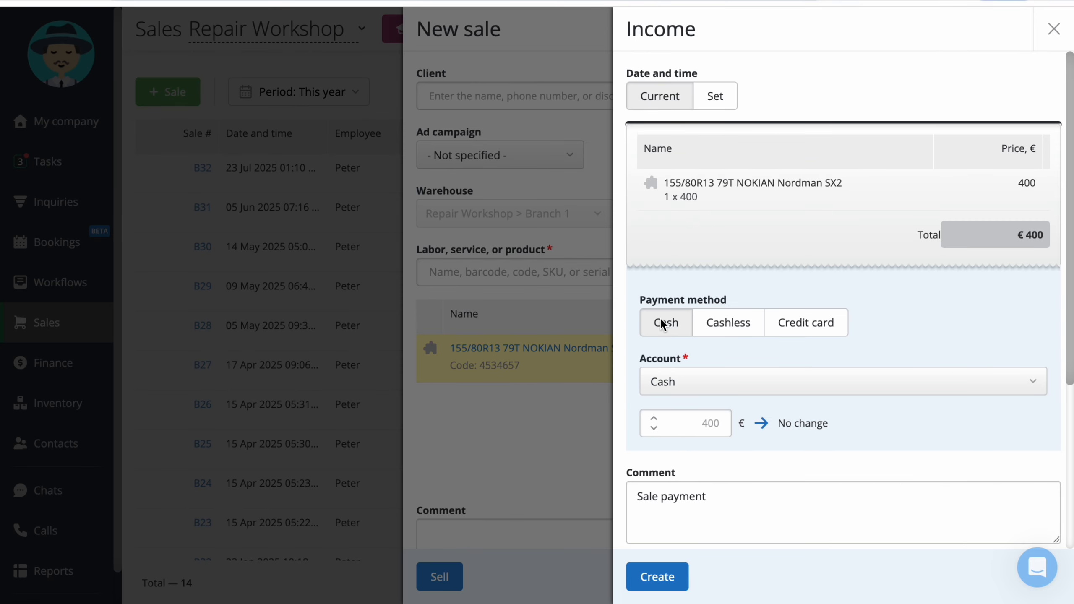
click(659, 586)
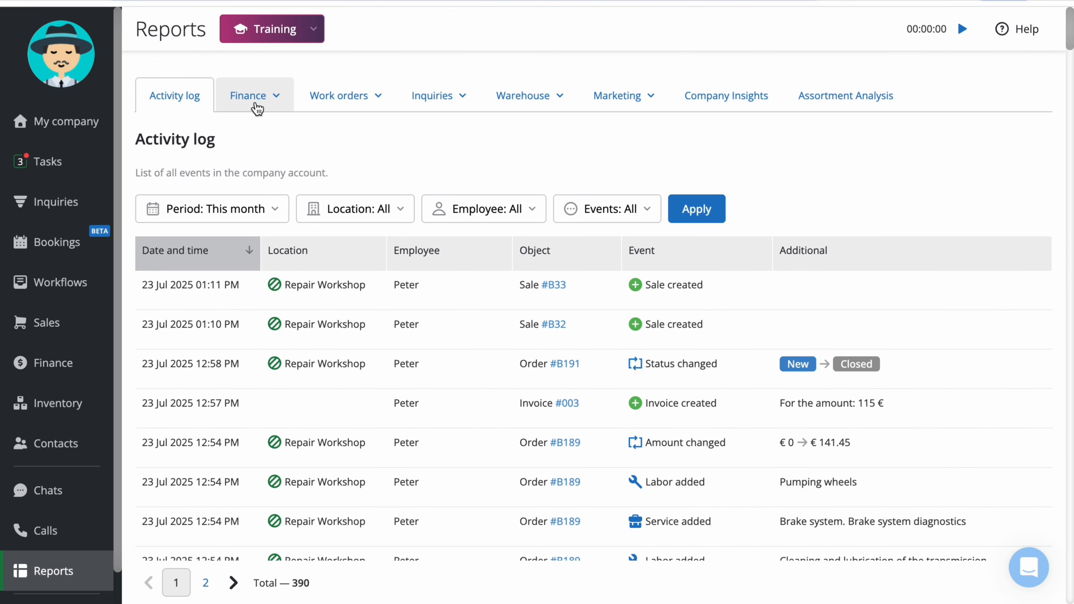
- Load this month's Work orders profit report under Finance and look through its figures
click(256, 105)
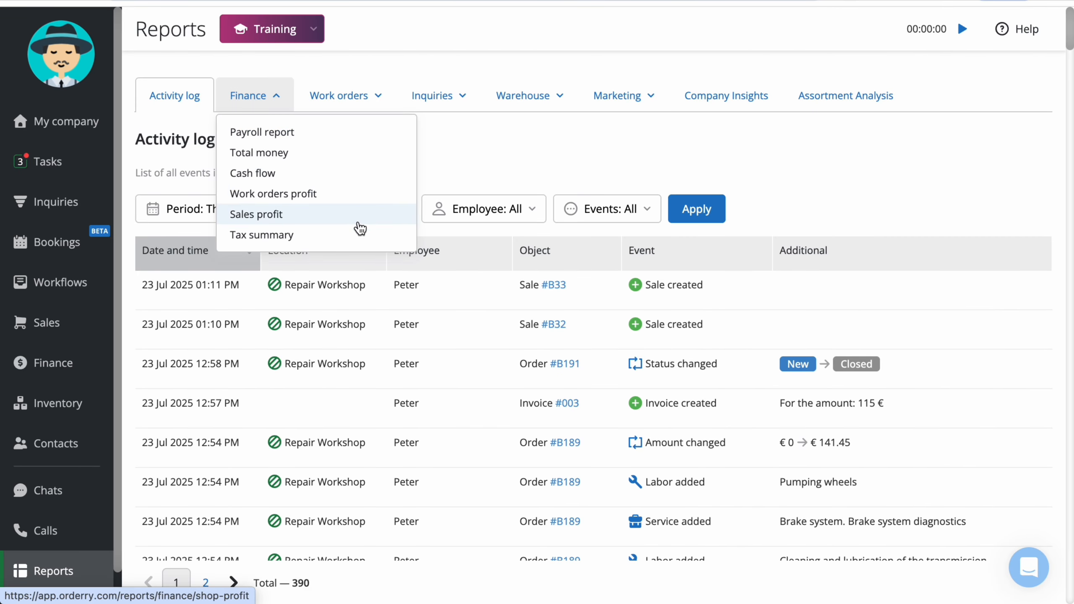
click(353, 195)
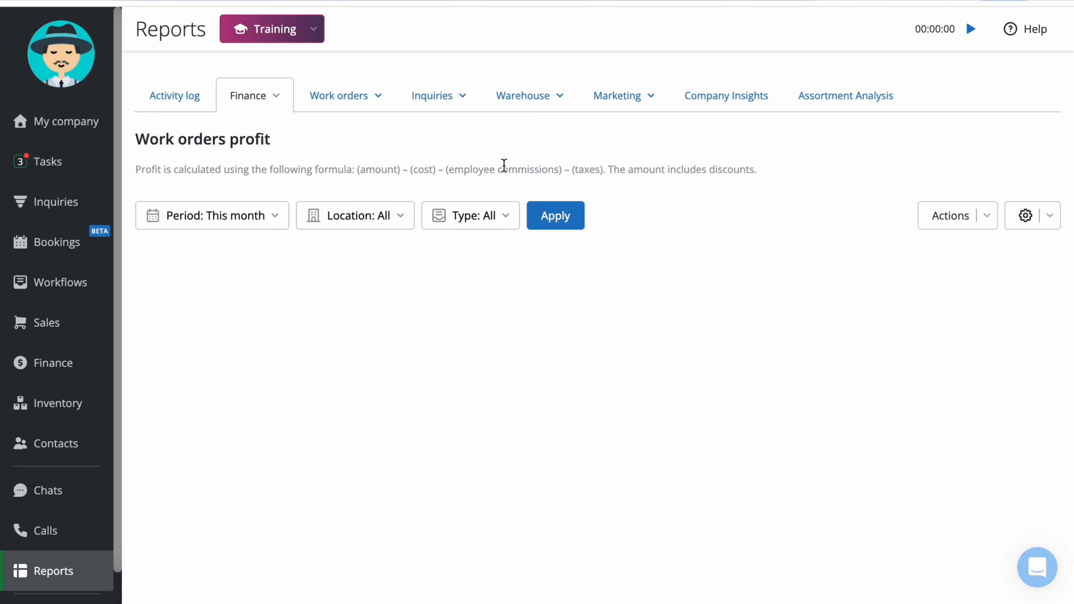
click(555, 214)
click(287, 218)
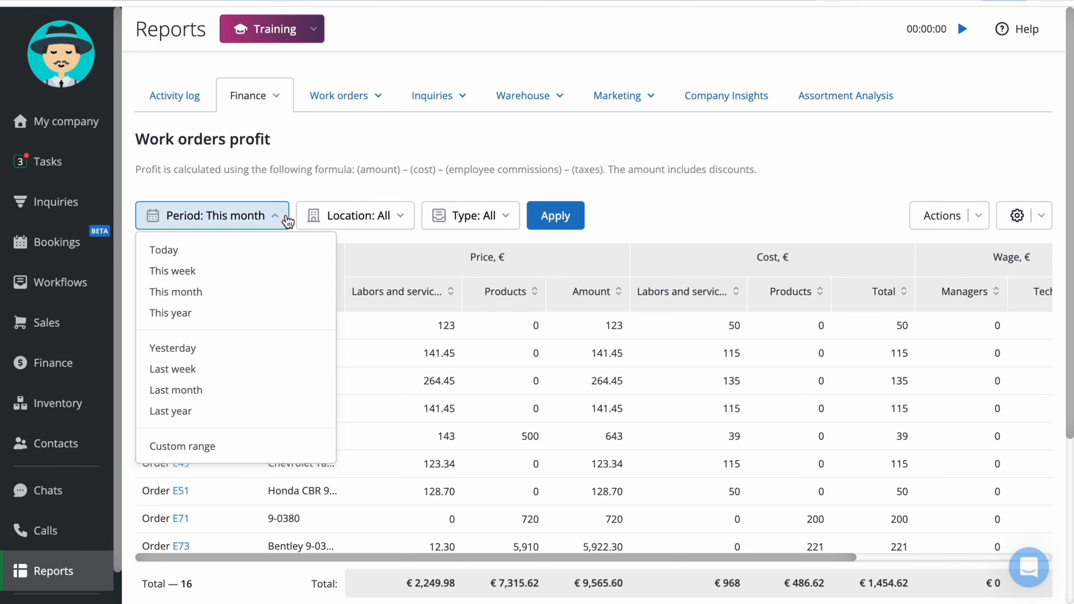
click(707, 204)
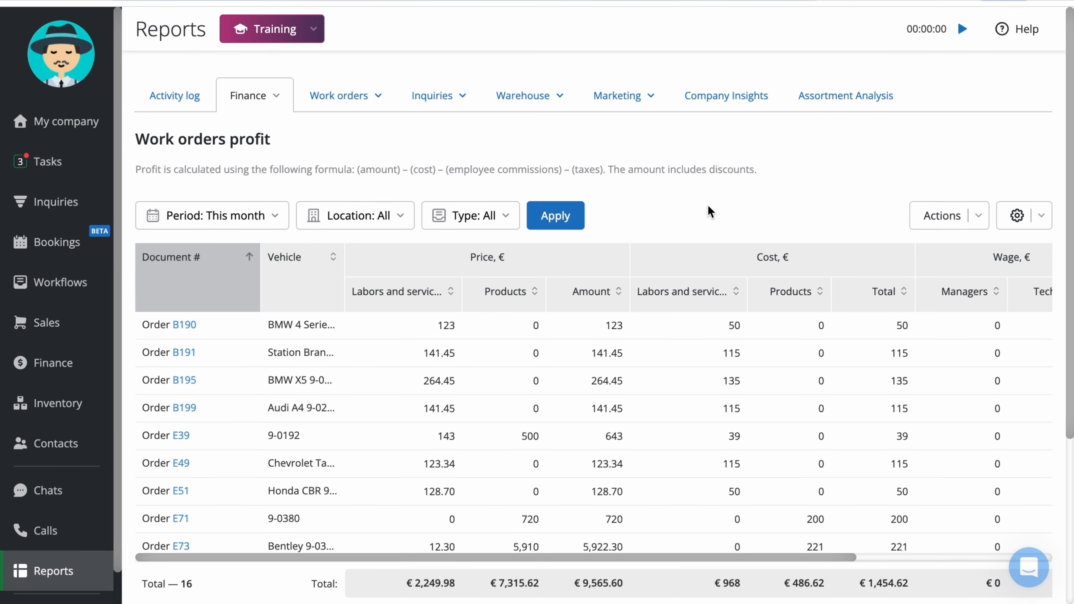
scroll(707, 204, down, 5)
scroll(707, 204, up, 4)
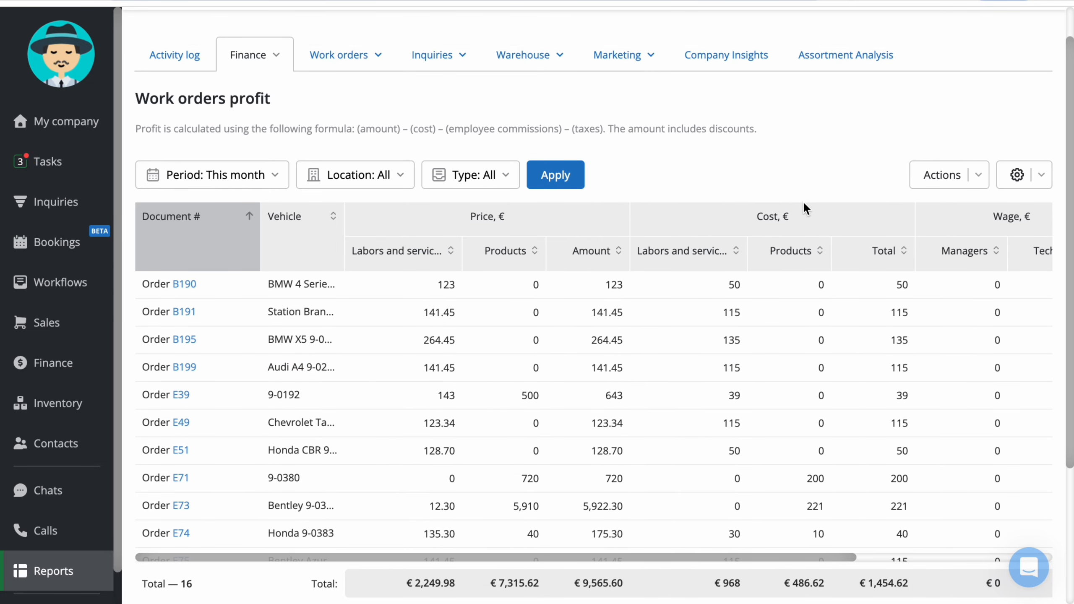
scroll(978, 340, right, 5)
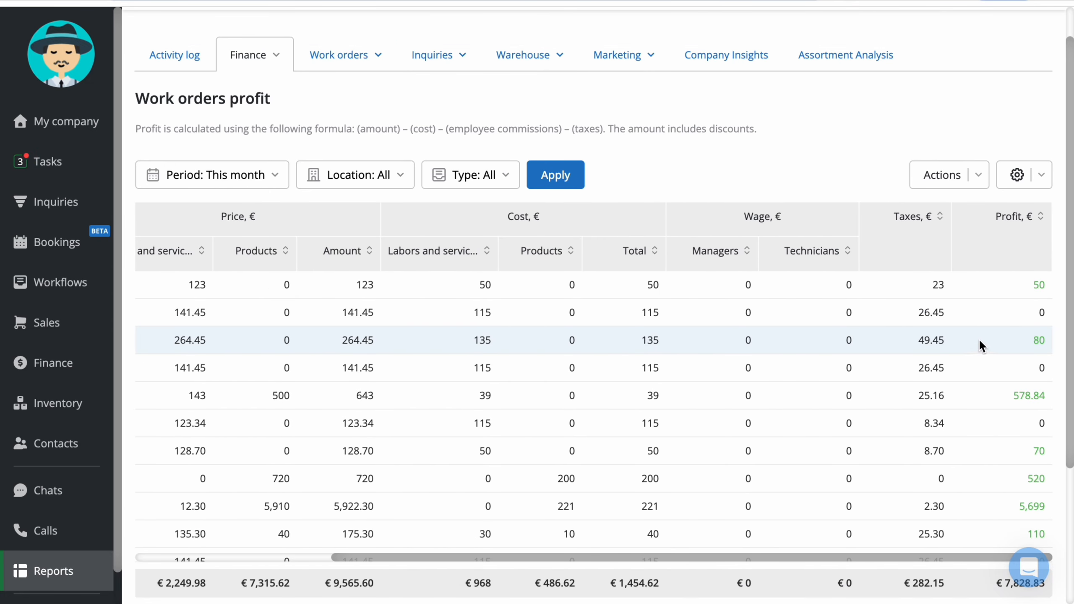
scroll(1025, 321, down, 4)
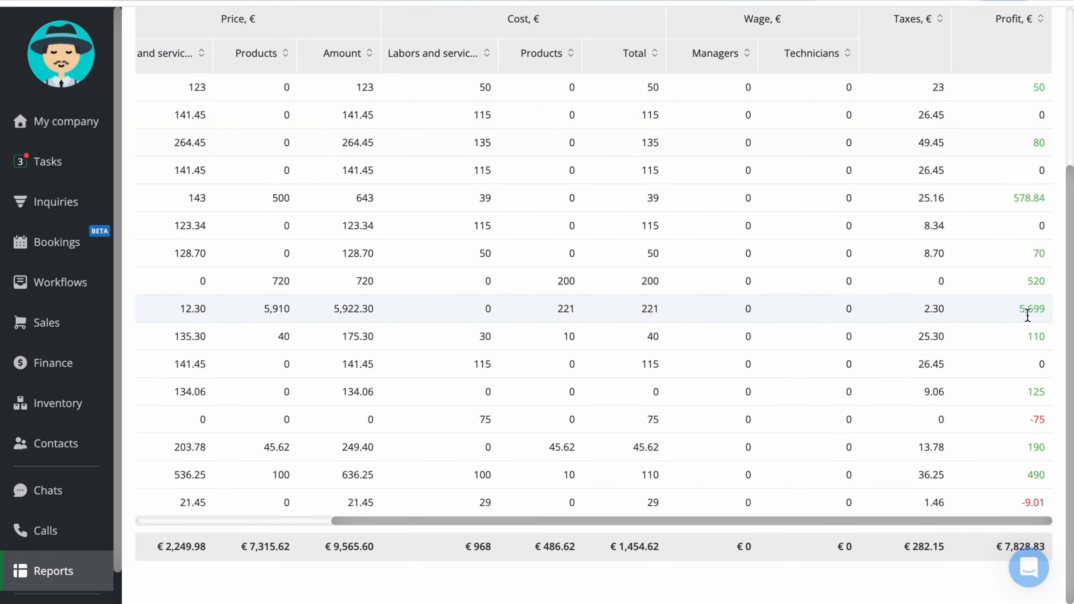
scroll(1028, 320, up, 5)
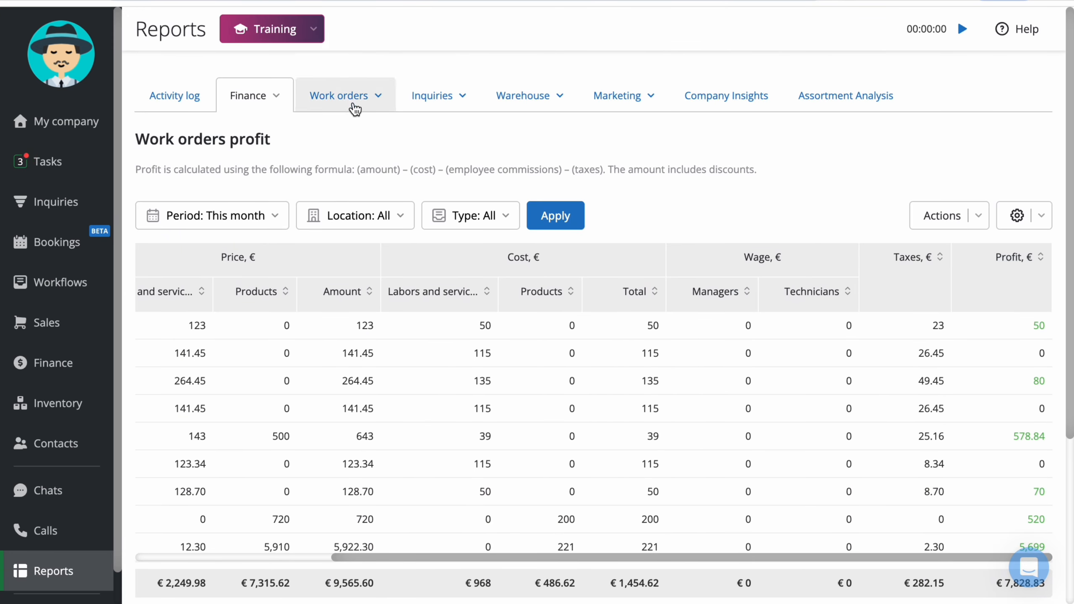
- Load this month's Sales profit report and scroll across its columns
click(261, 97)
click(270, 216)
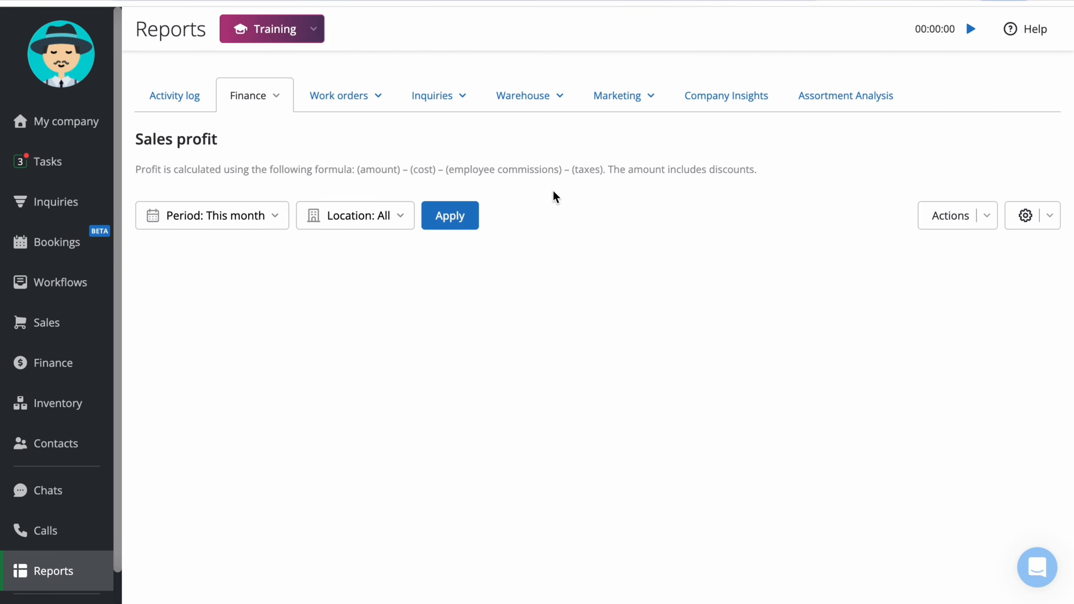
click(450, 222)
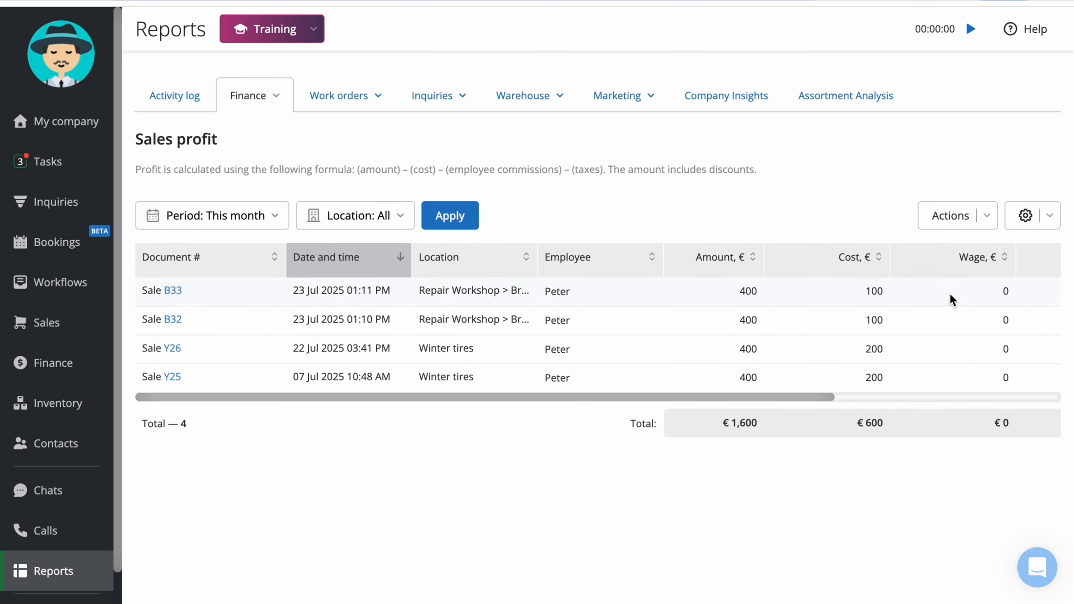
scroll(951, 301, right, 5)
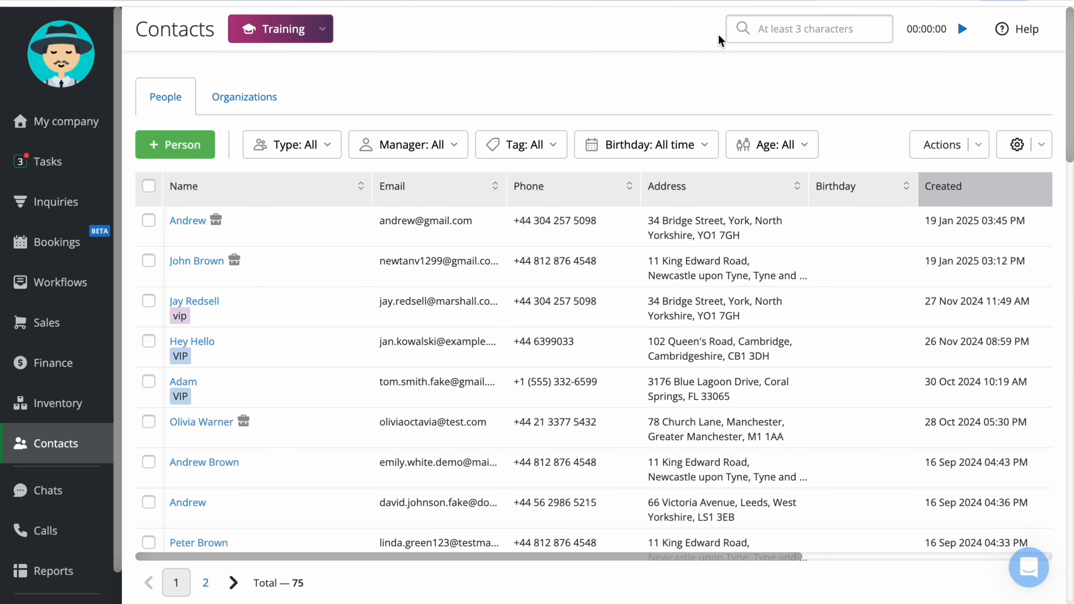
- View organizations of all types, then return to the people list
click(245, 97)
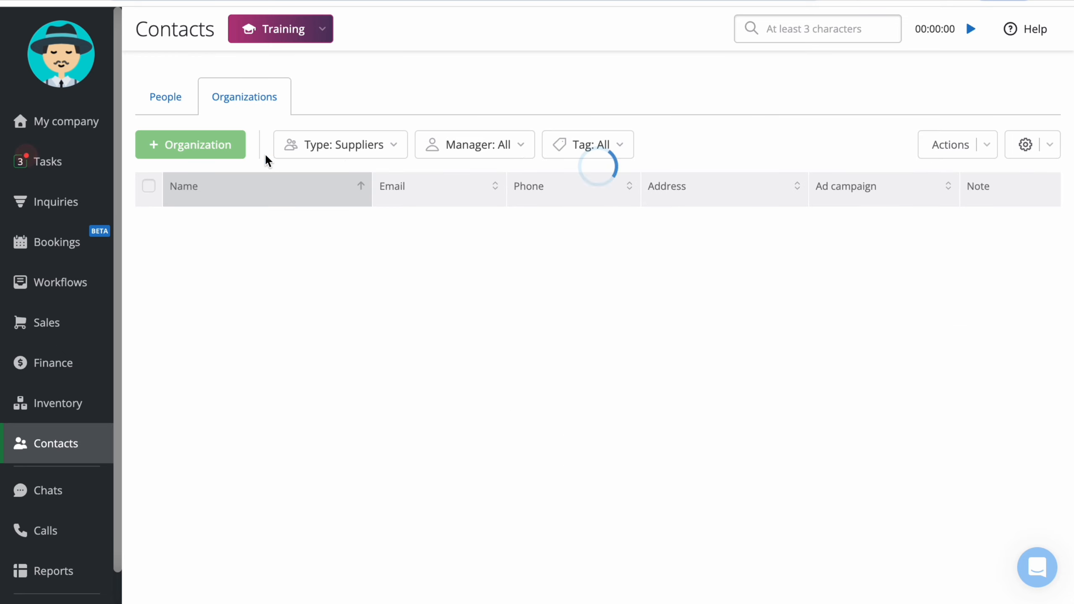
click(381, 147)
click(383, 179)
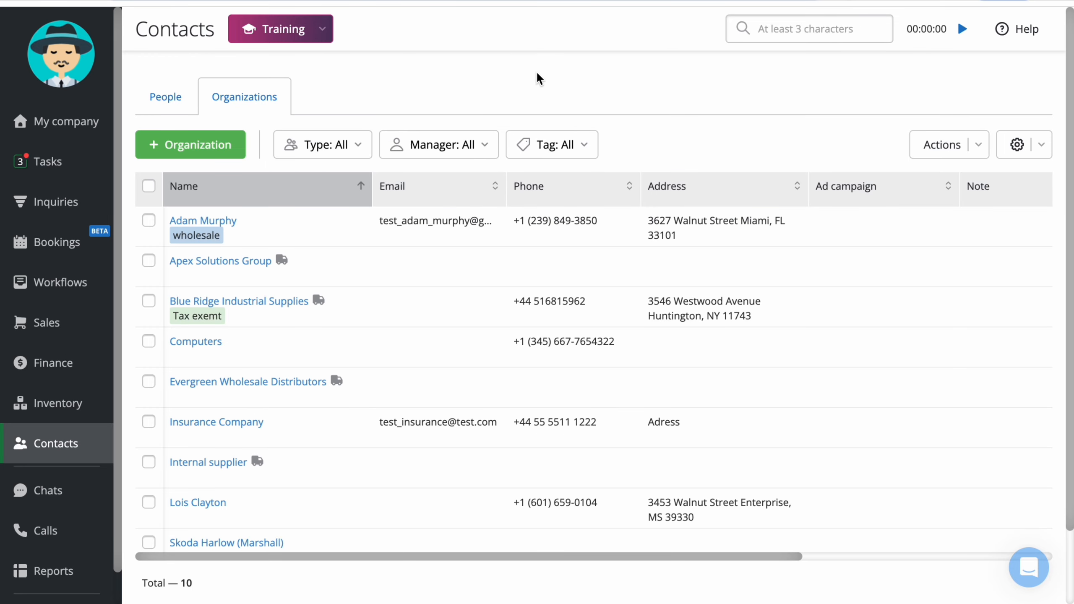
click(183, 99)
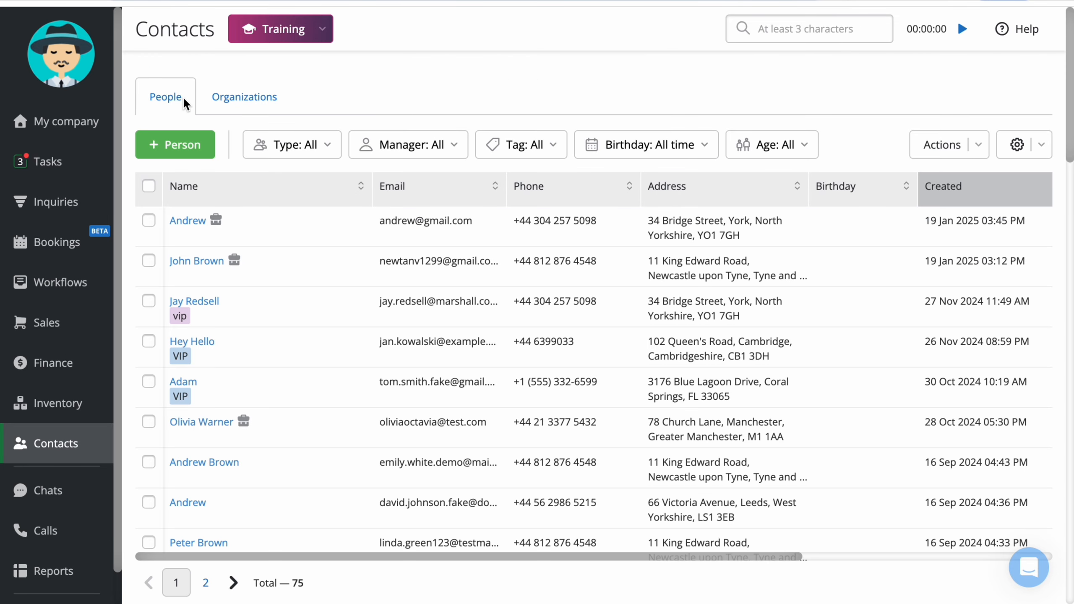
- Open a person's contact record and view their balance history and work orders
click(183, 461)
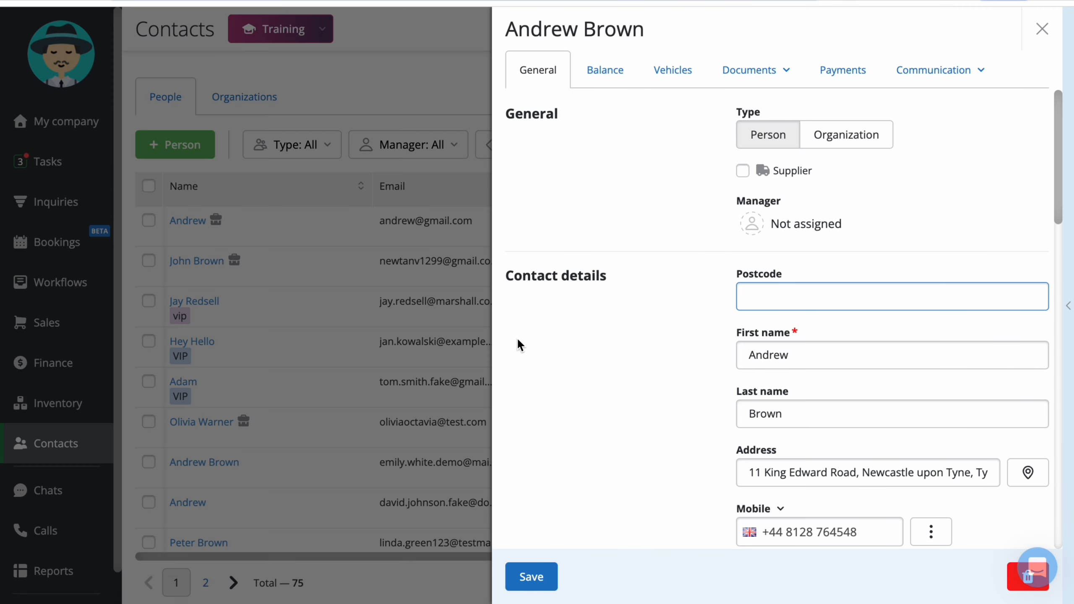
click(623, 74)
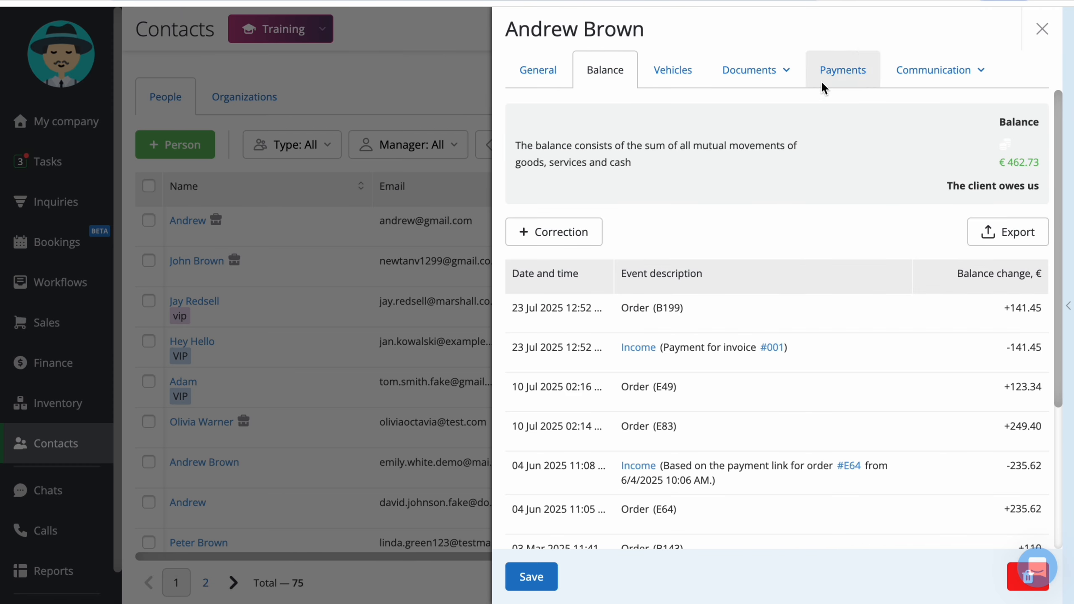
click(774, 74)
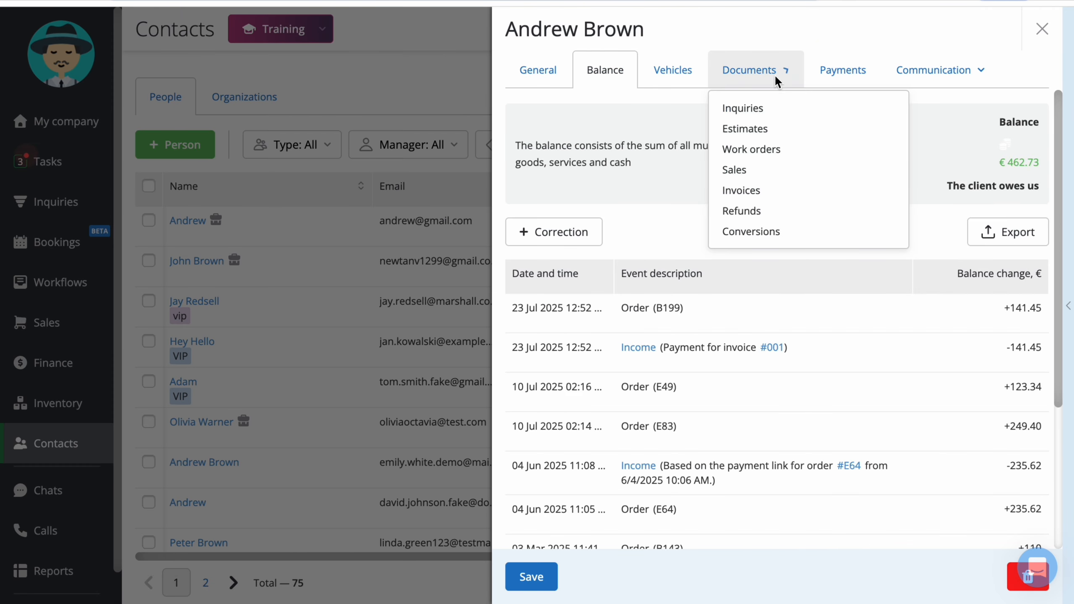
click(764, 149)
- Check the client's vehicles and emails sent to them, then close the contact card
click(669, 72)
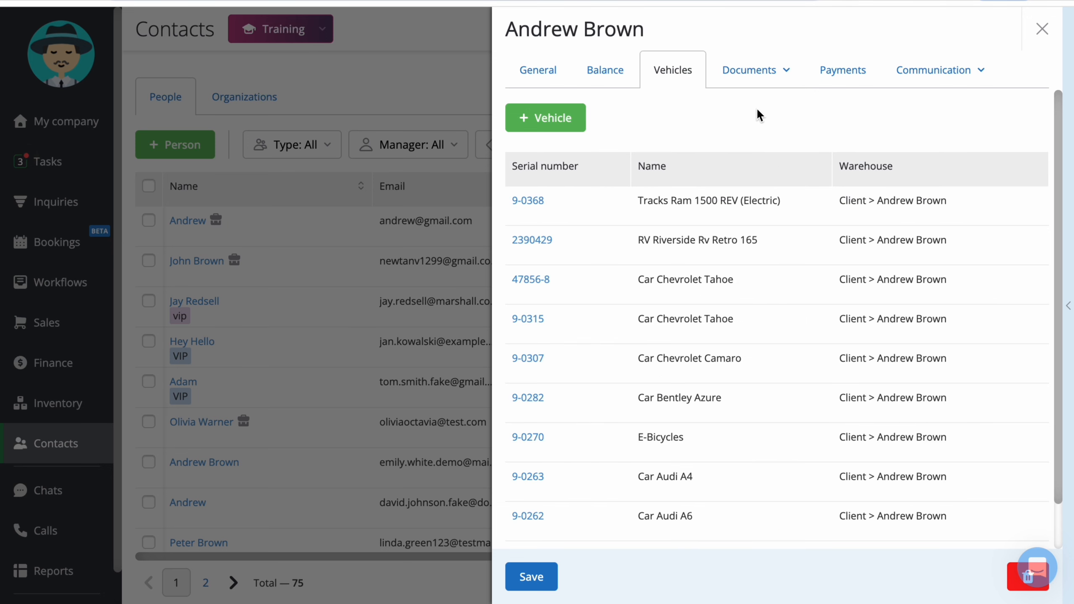
click(990, 75)
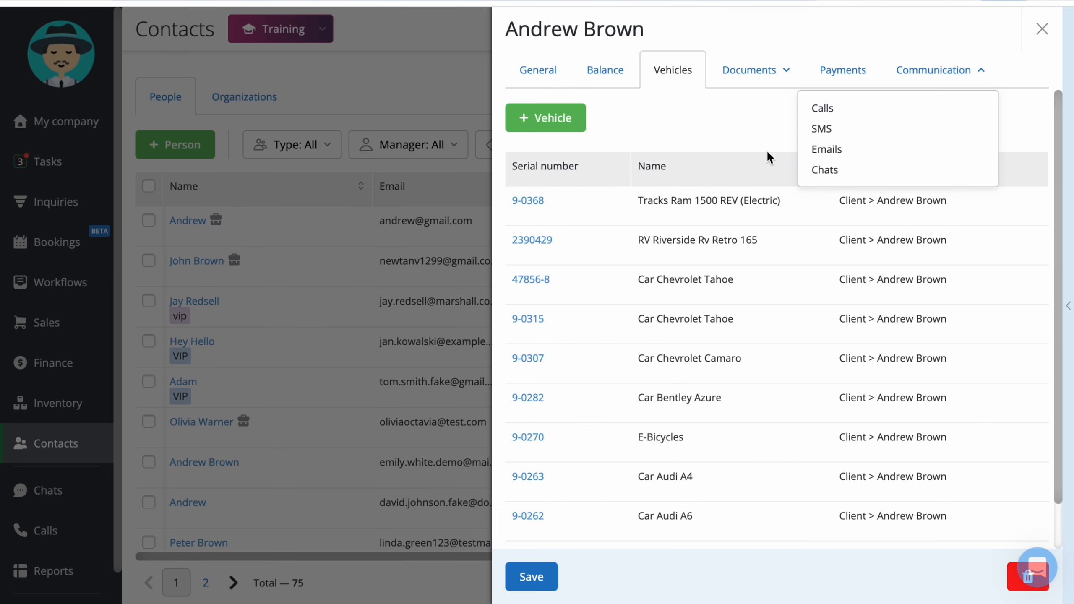
click(933, 149)
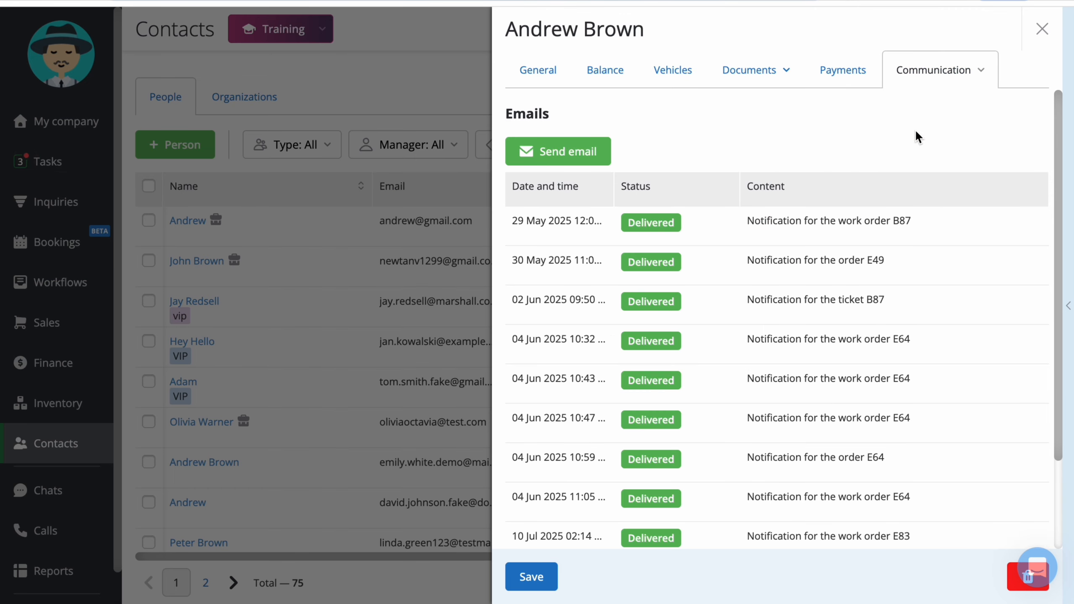
click(981, 81)
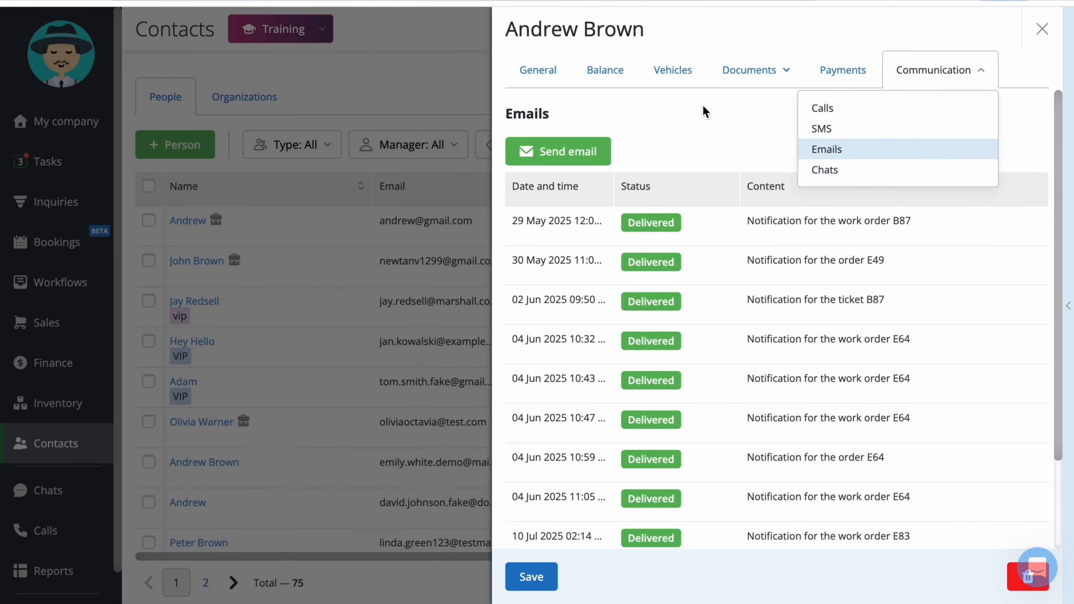
click(333, 65)
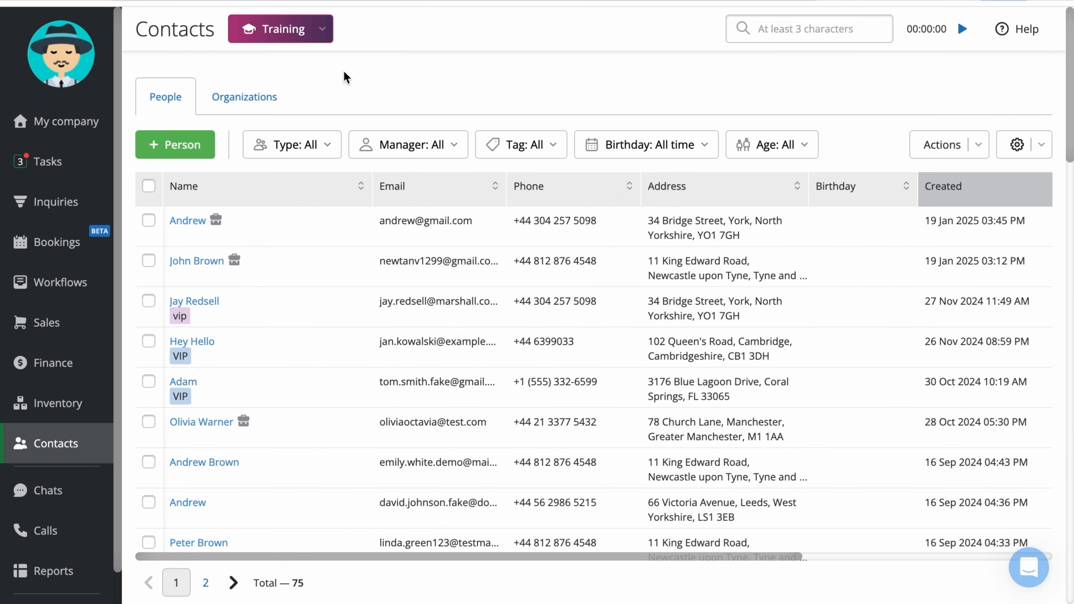
- Start an SMS to the client's phone number, then close it without sending
click(577, 264)
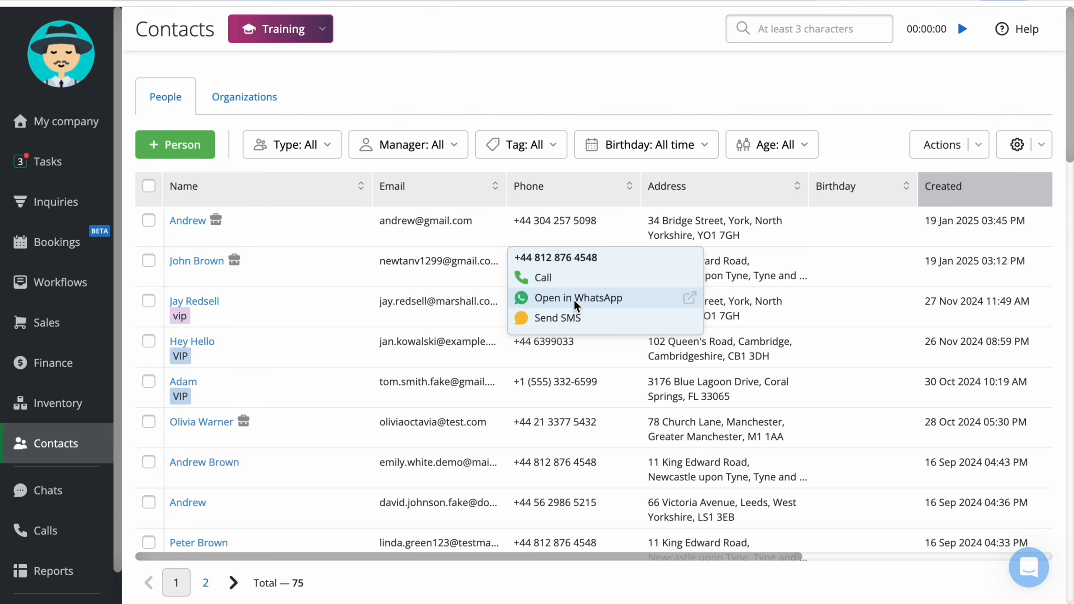
click(557, 318)
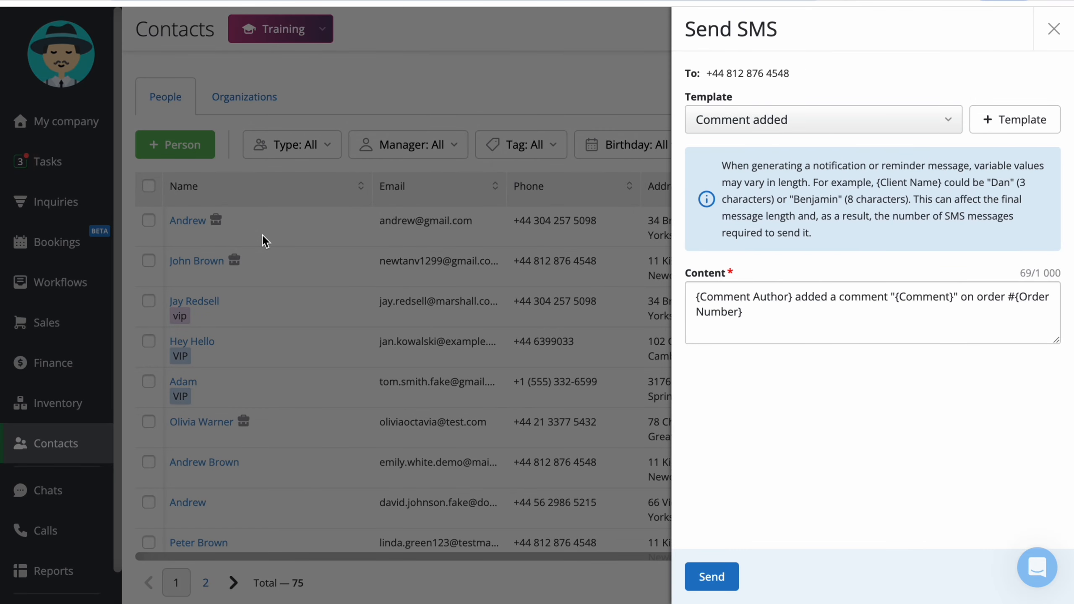
click(1053, 30)
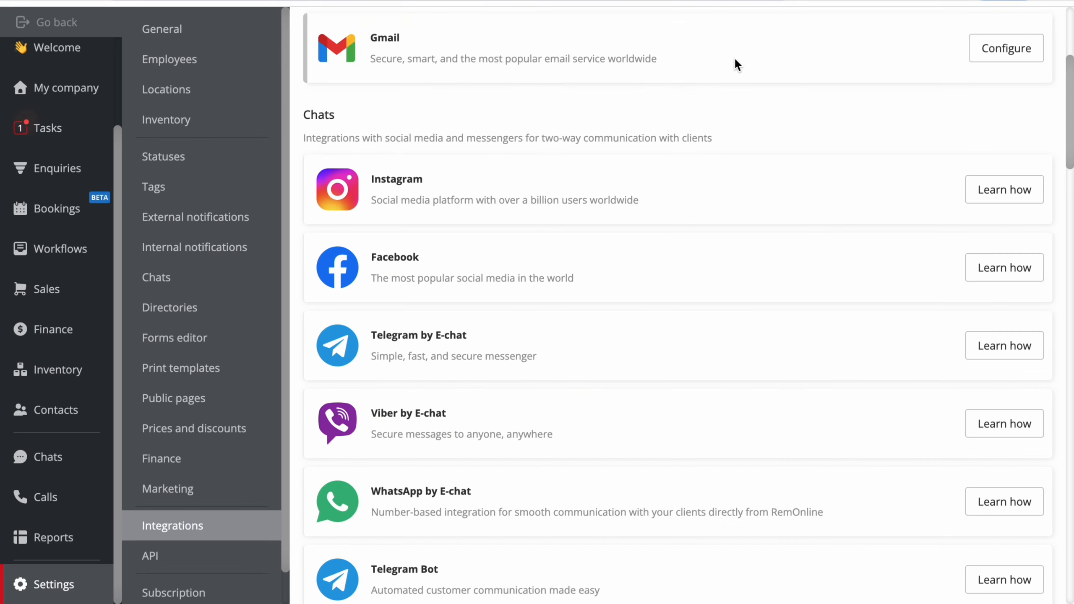
scroll(736, 64, down, 5)
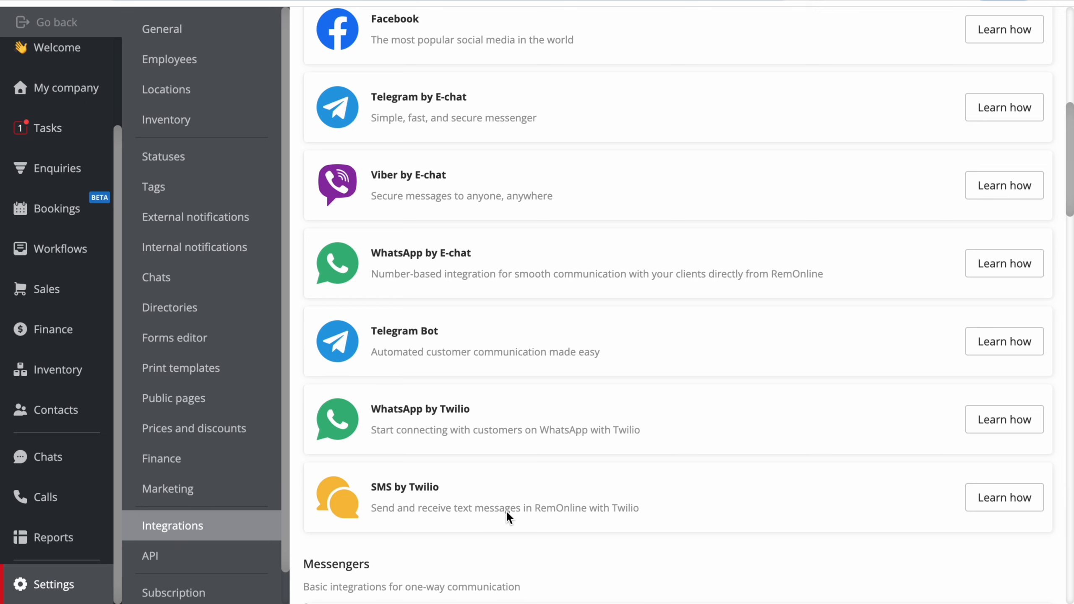
- Scroll through the messenger, VoIP and SMS integrations list
scroll(505, 510, down, 10)
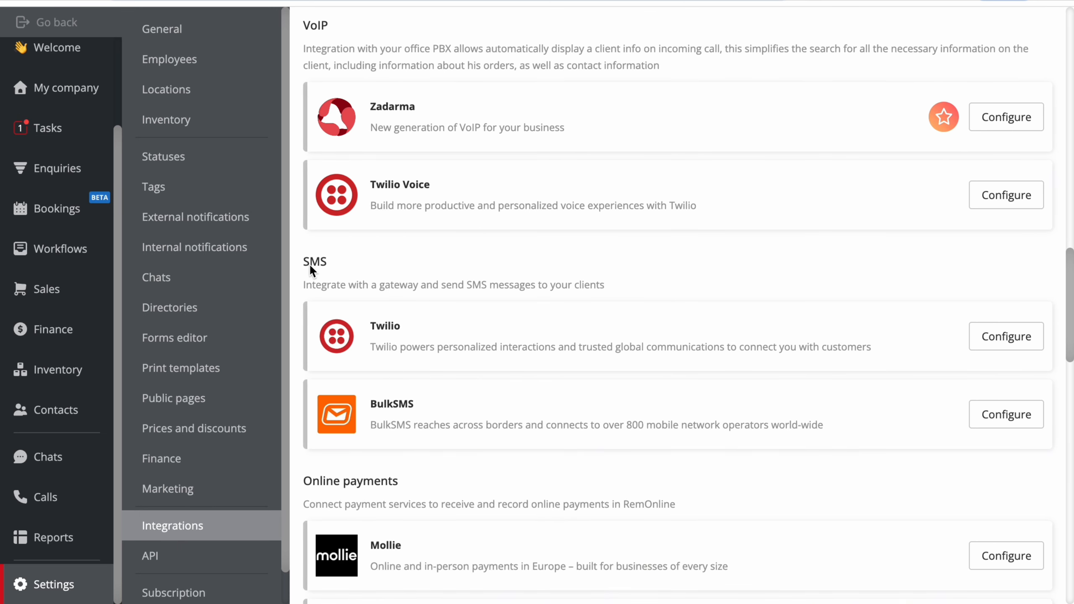
scroll(370, 271, up, 10)
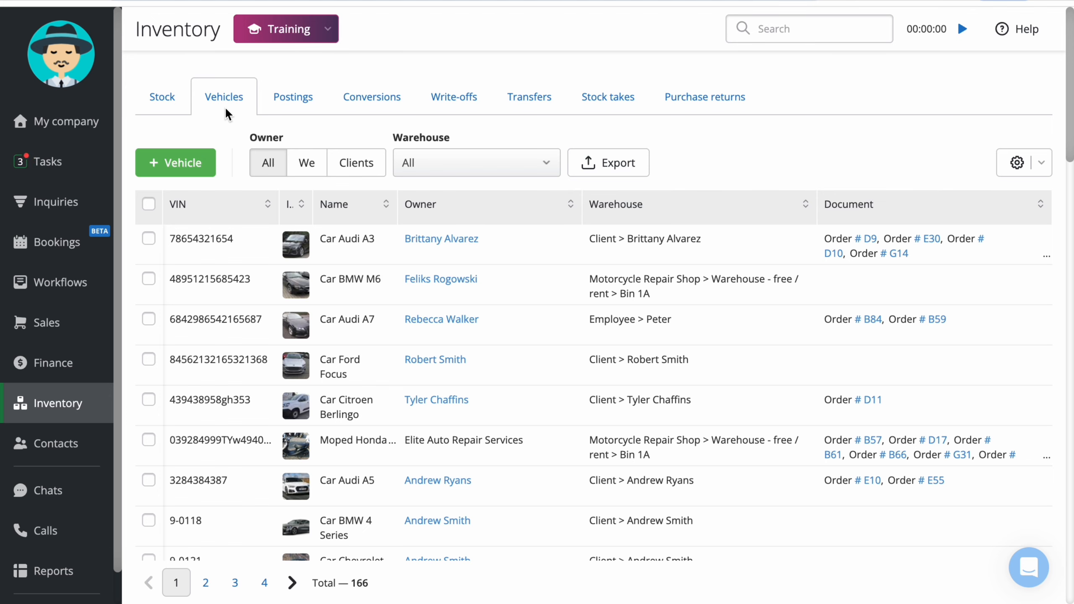
- Filter vehicles by the Elite Auto Repair Services warehouse, then reset the filter to All
scroll(594, 323, down, 10)
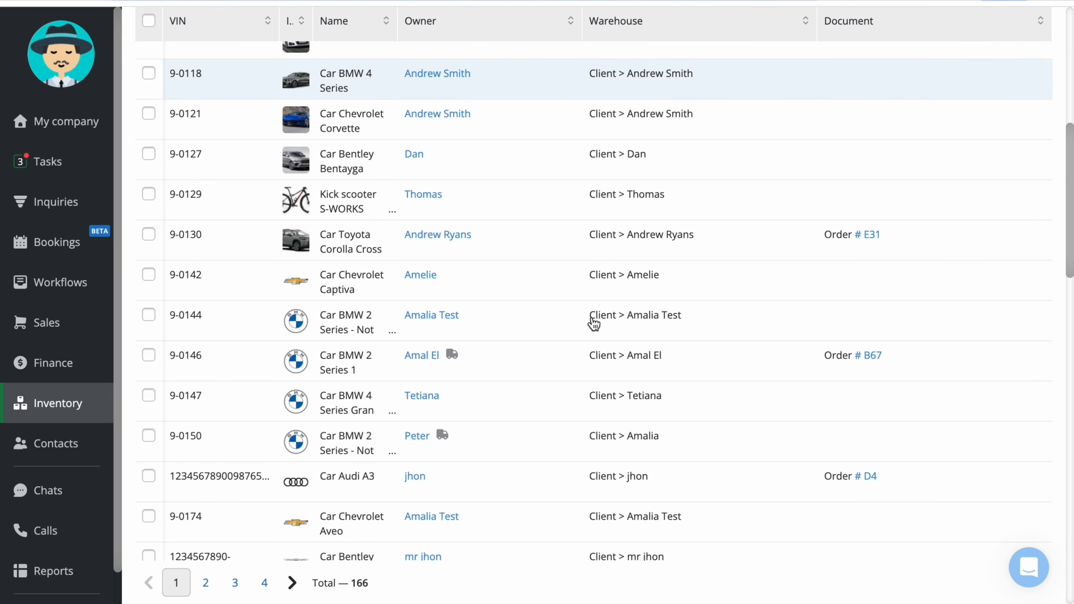
scroll(594, 324, up, 10)
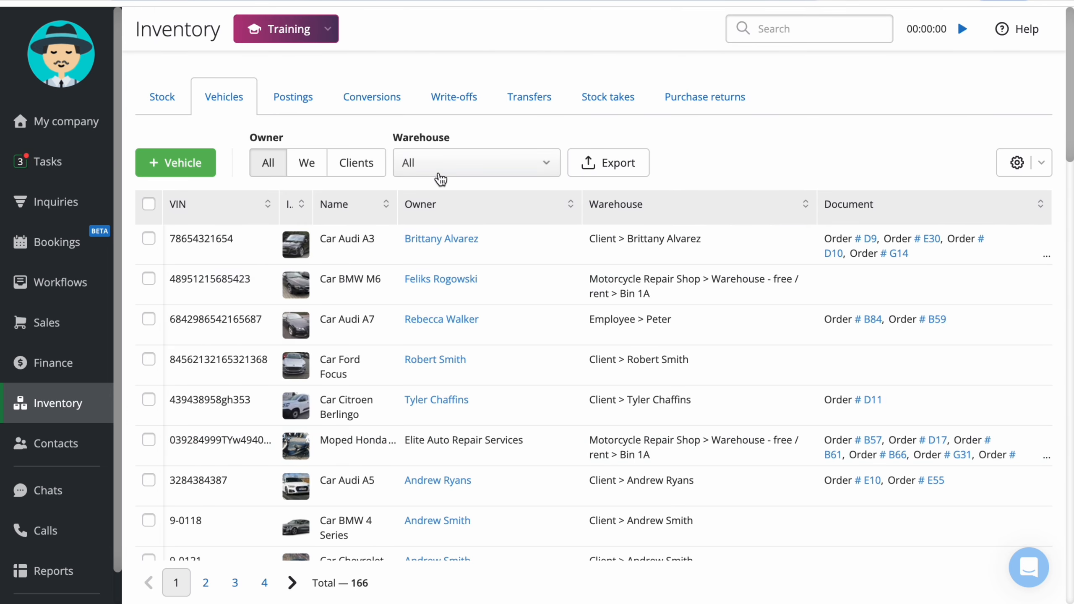
click(440, 178)
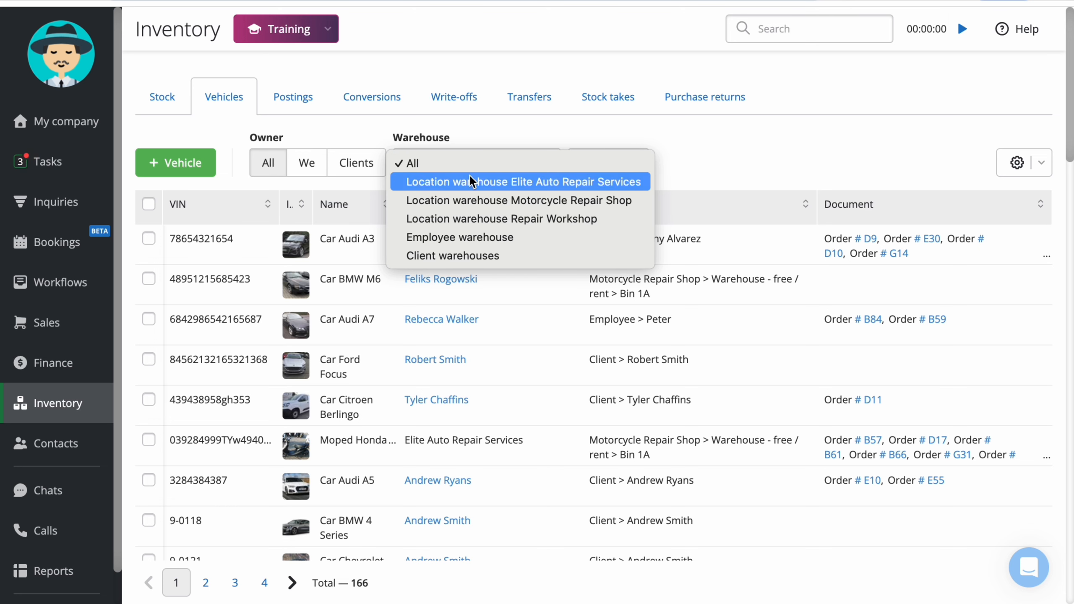
click(443, 182)
click(715, 169)
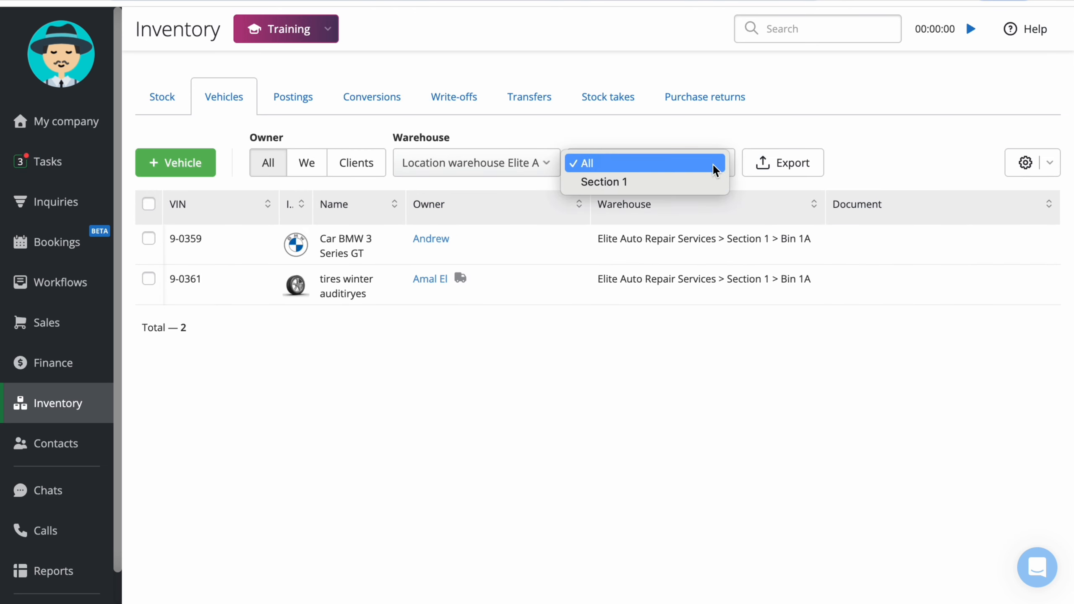
click(484, 167)
click(480, 148)
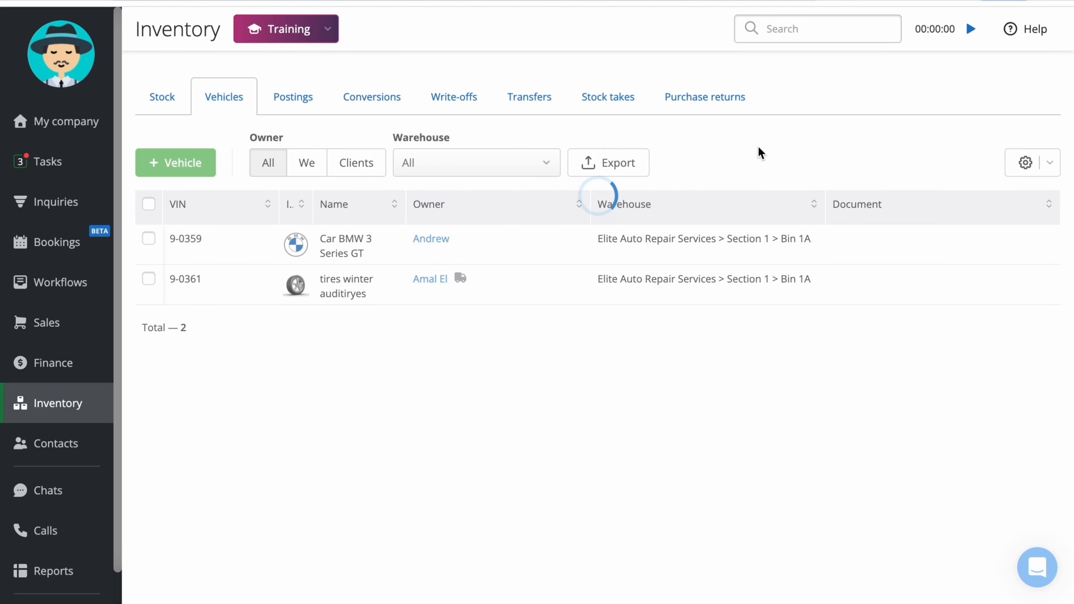
- Search the vehicles for 786 and open the Car Audi A3 record
click(791, 30)
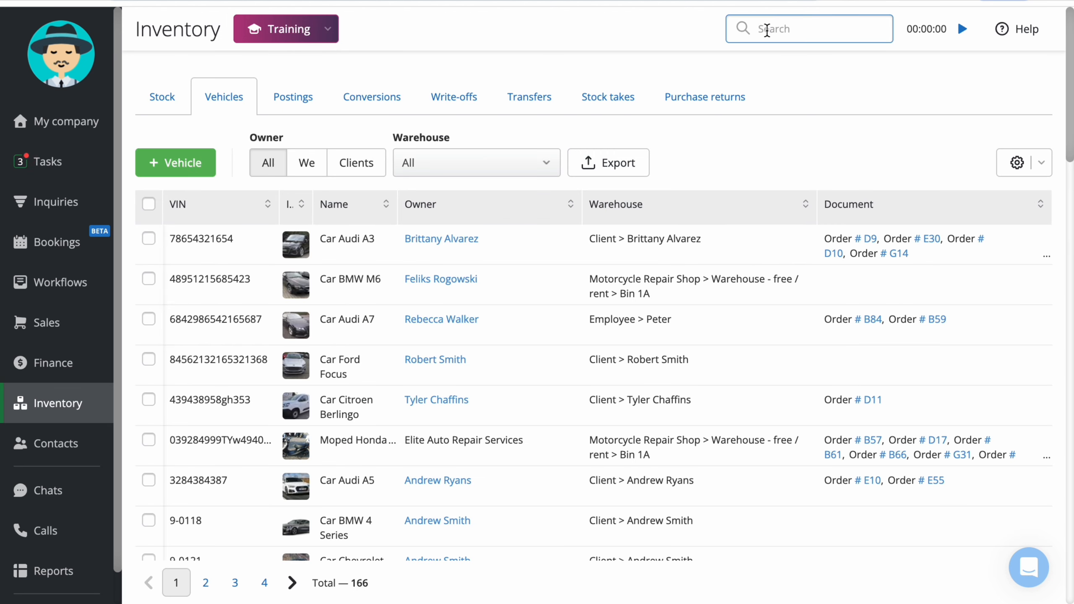
text(8)
key(BackSpace)
text(786)
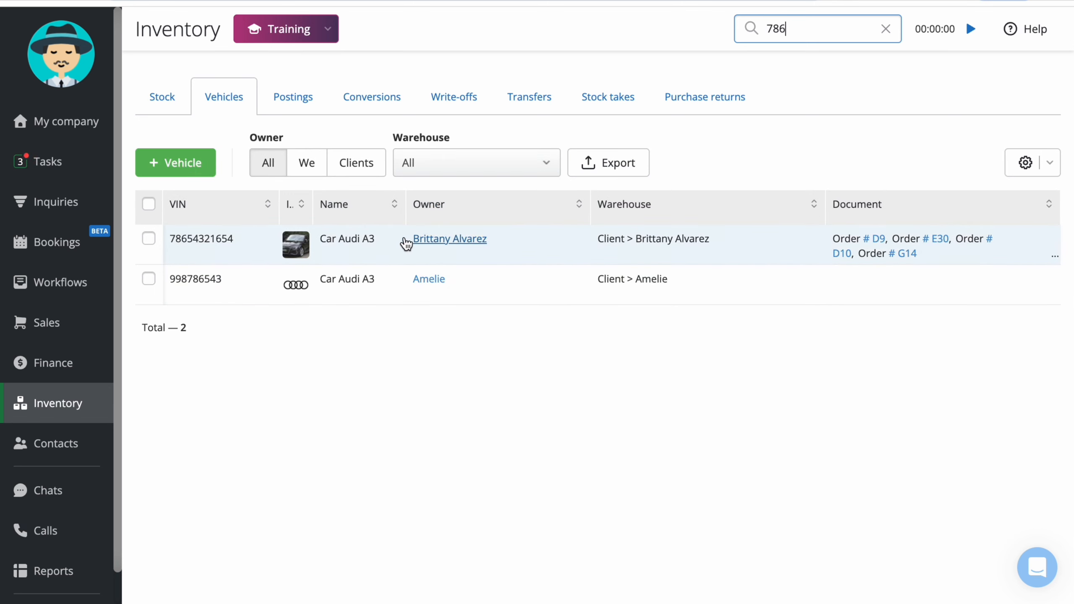
click(246, 245)
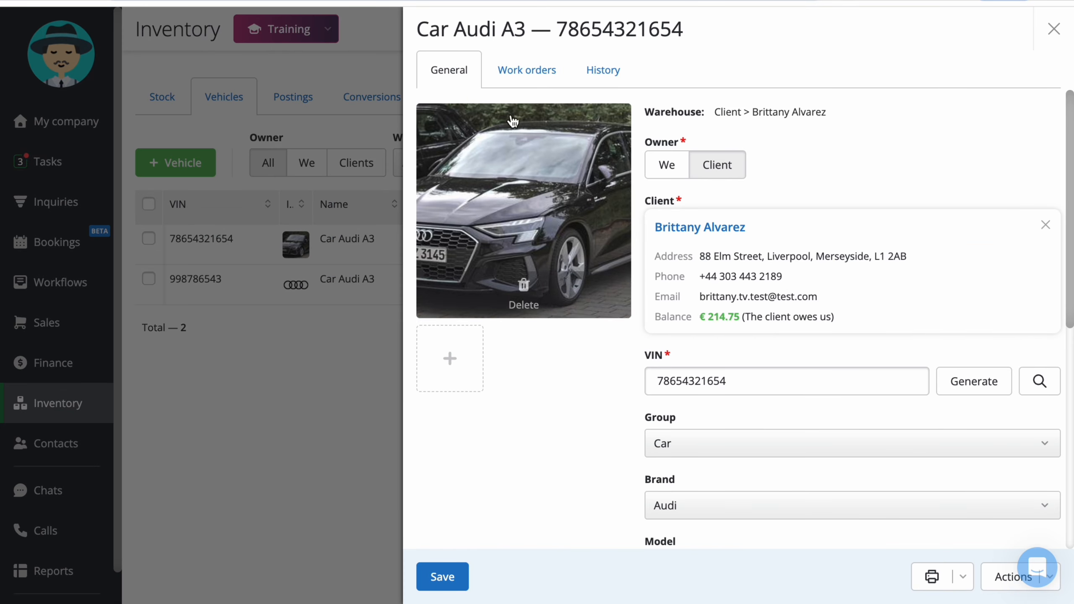
- Review the Audi A3's work orders, history and label print options, then cancel a new order
click(529, 76)
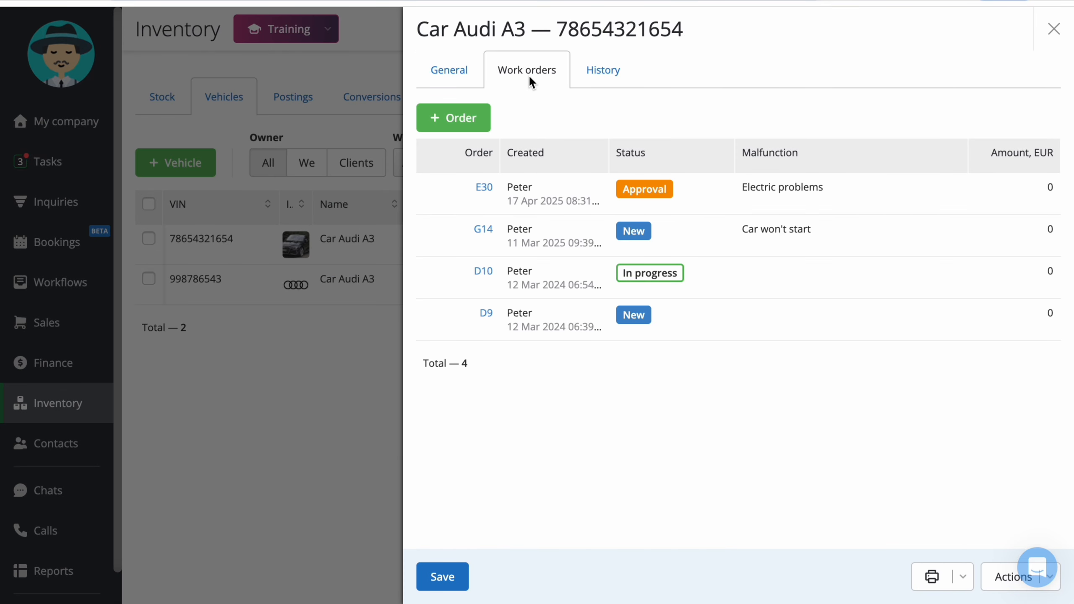
click(601, 81)
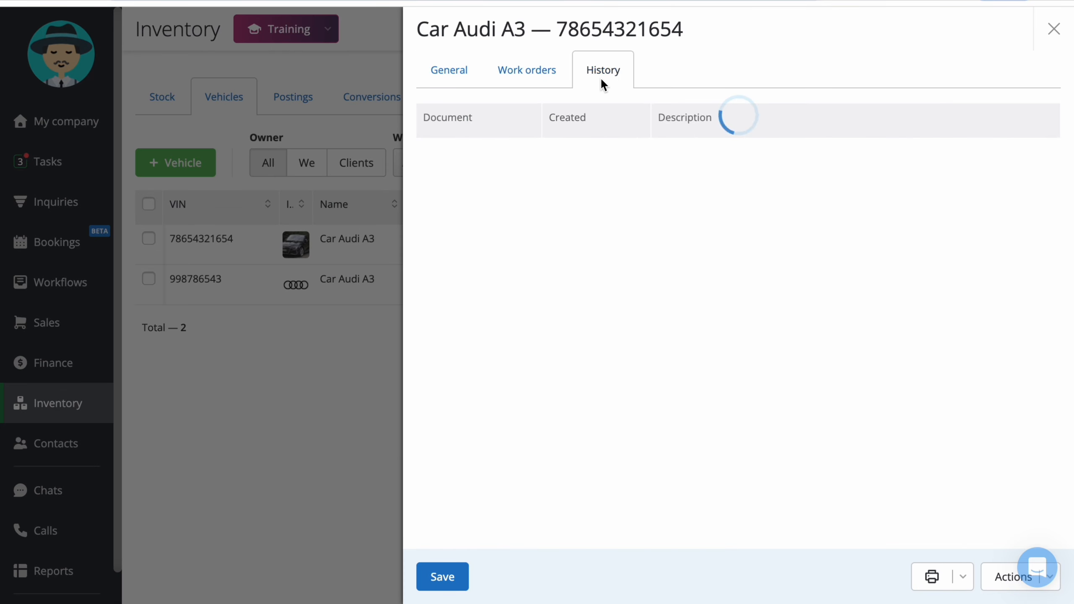
click(939, 575)
click(446, 72)
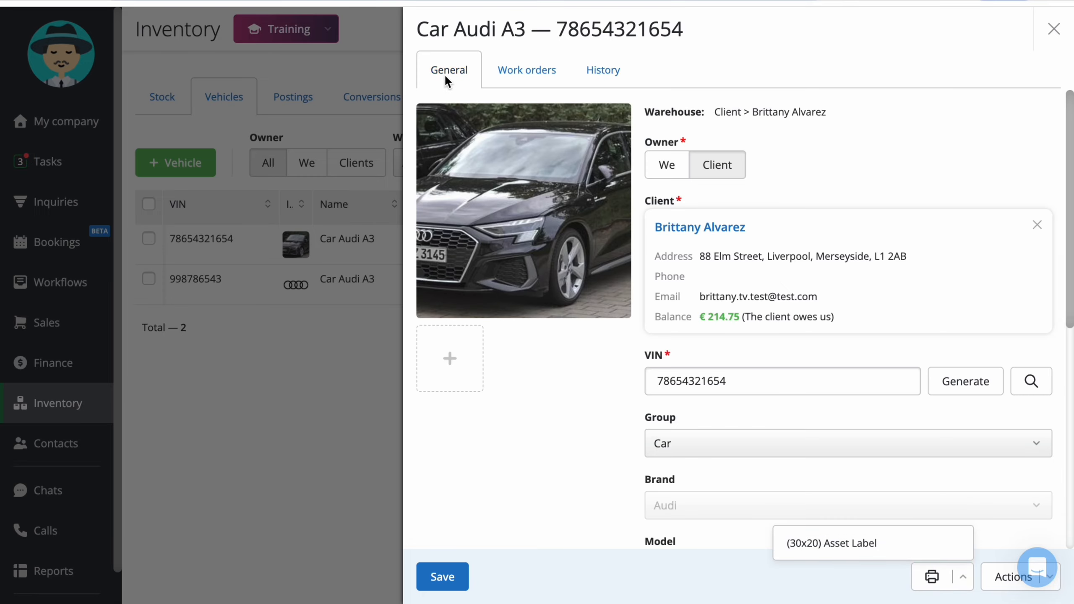
click(498, 83)
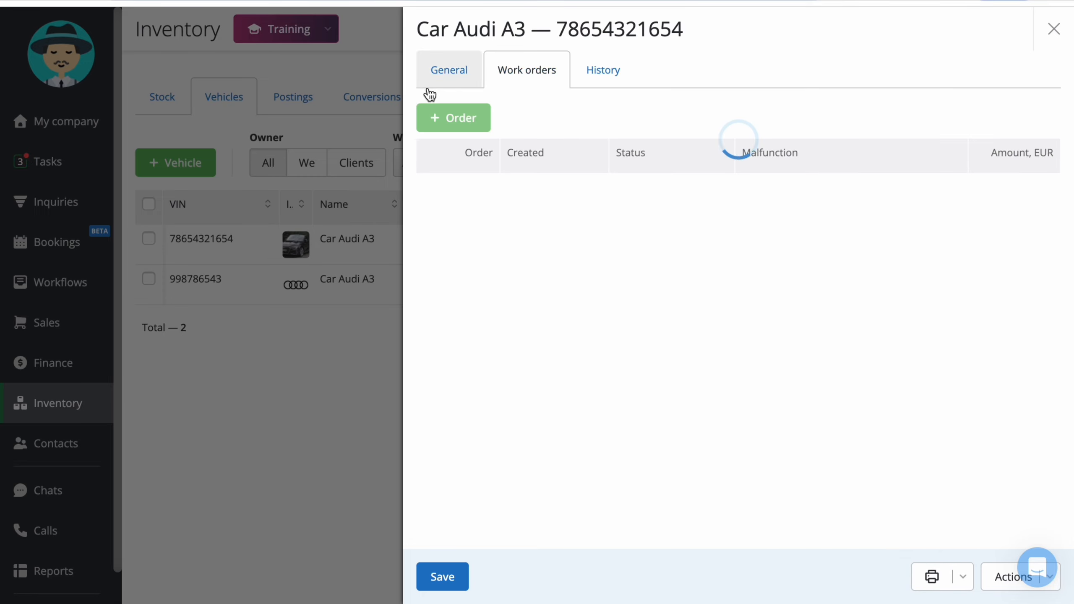
click(455, 127)
click(299, 115)
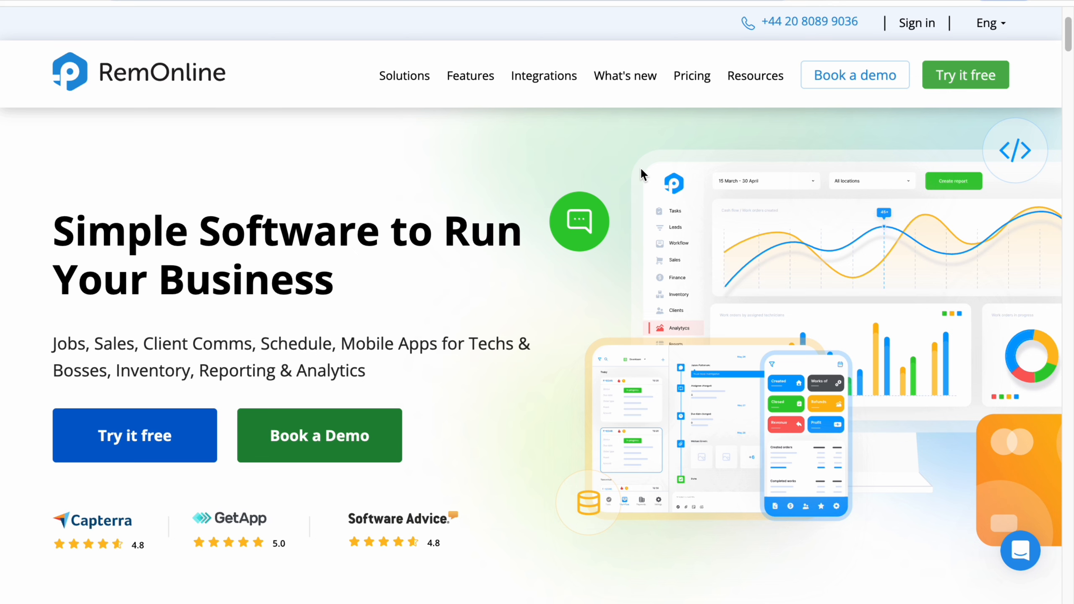
scroll(640, 167, down, 15)
scroll(640, 167, down, 15)
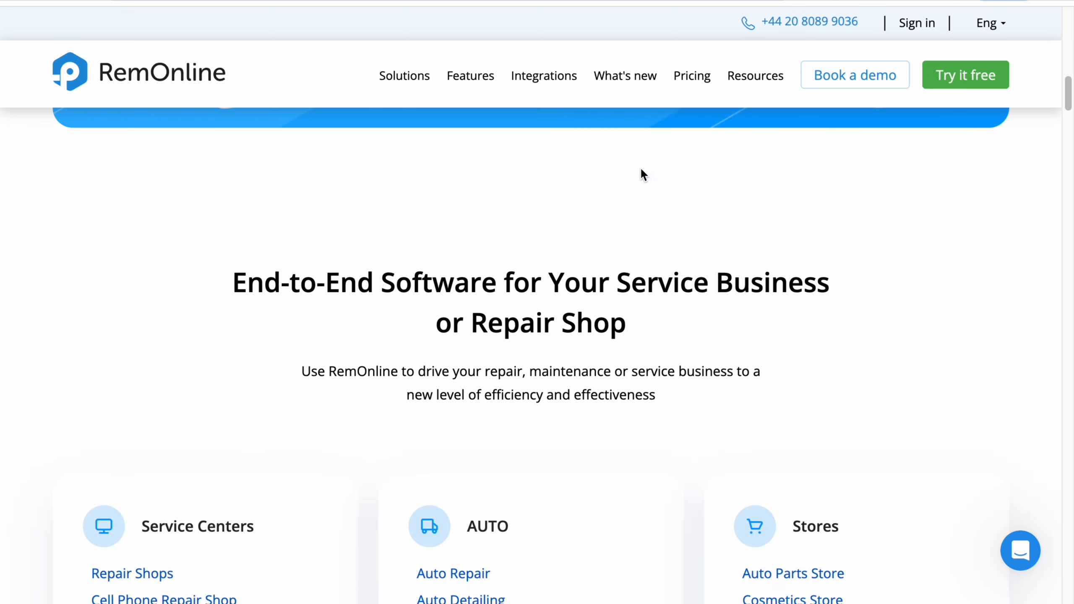
scroll(641, 174, down, 14)
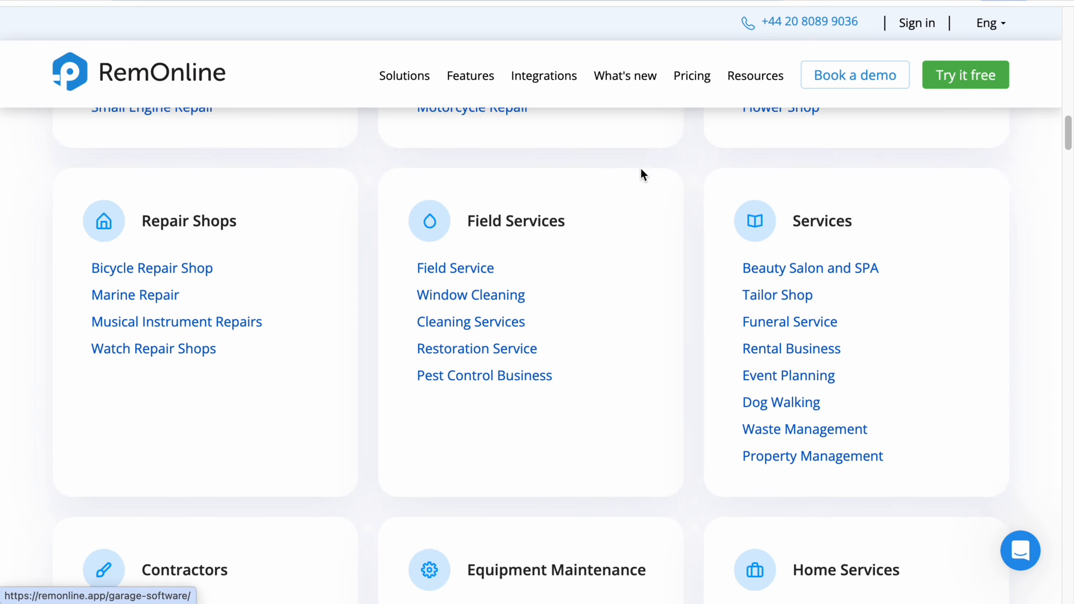
scroll(642, 174, down, 8)
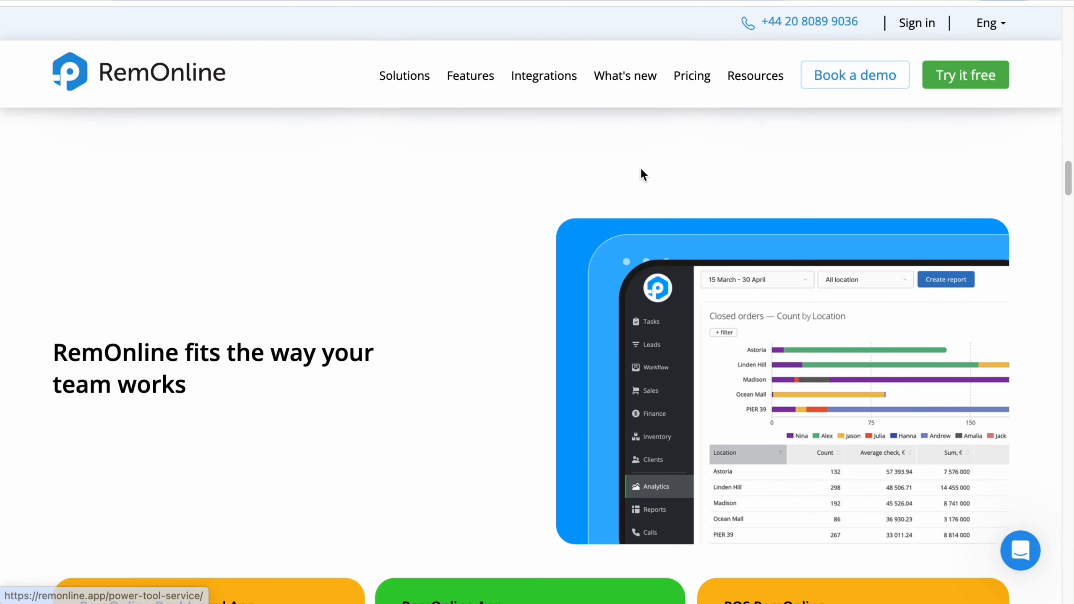
scroll(643, 174, up, 8)
scroll(641, 170, up, 20)
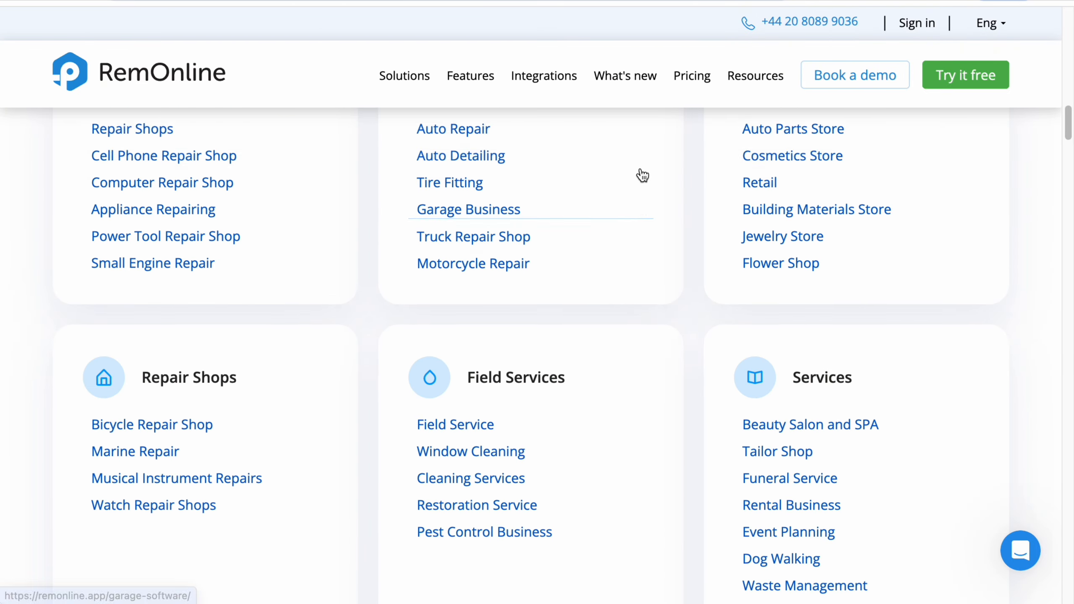
scroll(640, 167, up, 2)
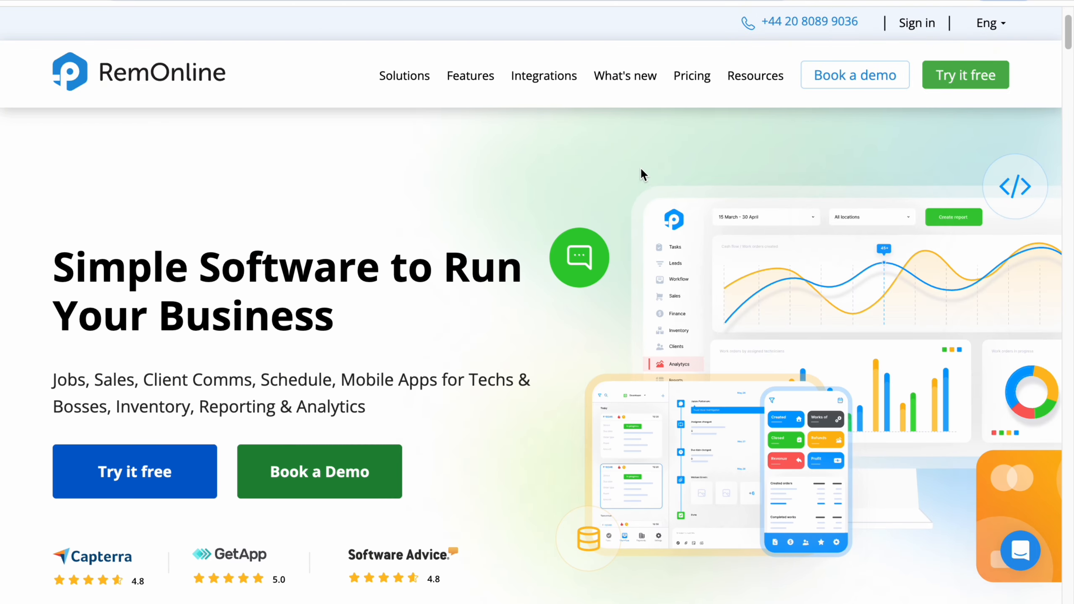
mouse_move(469, 78)
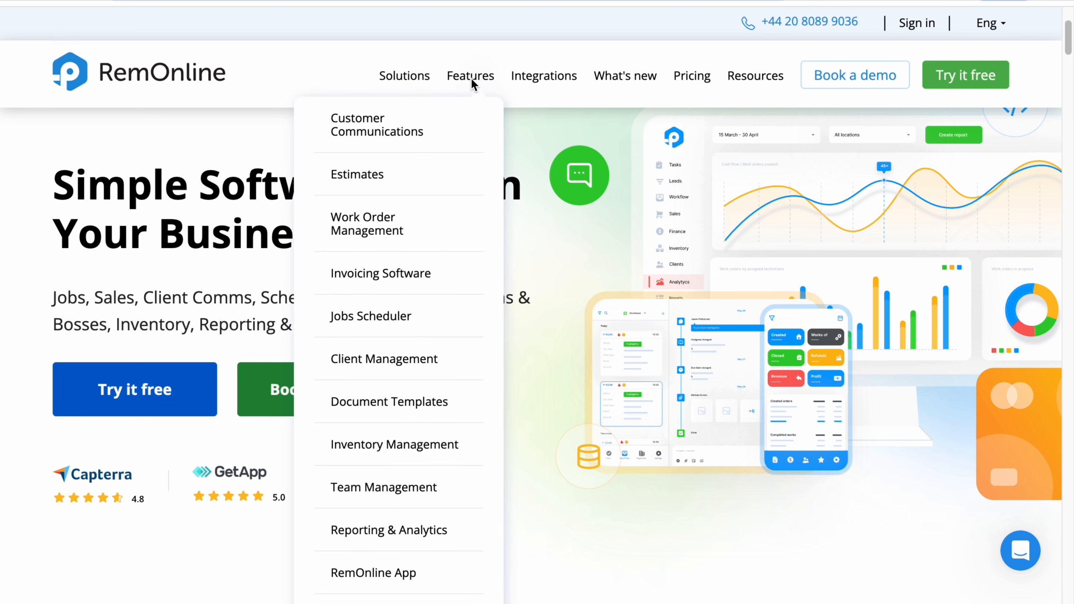